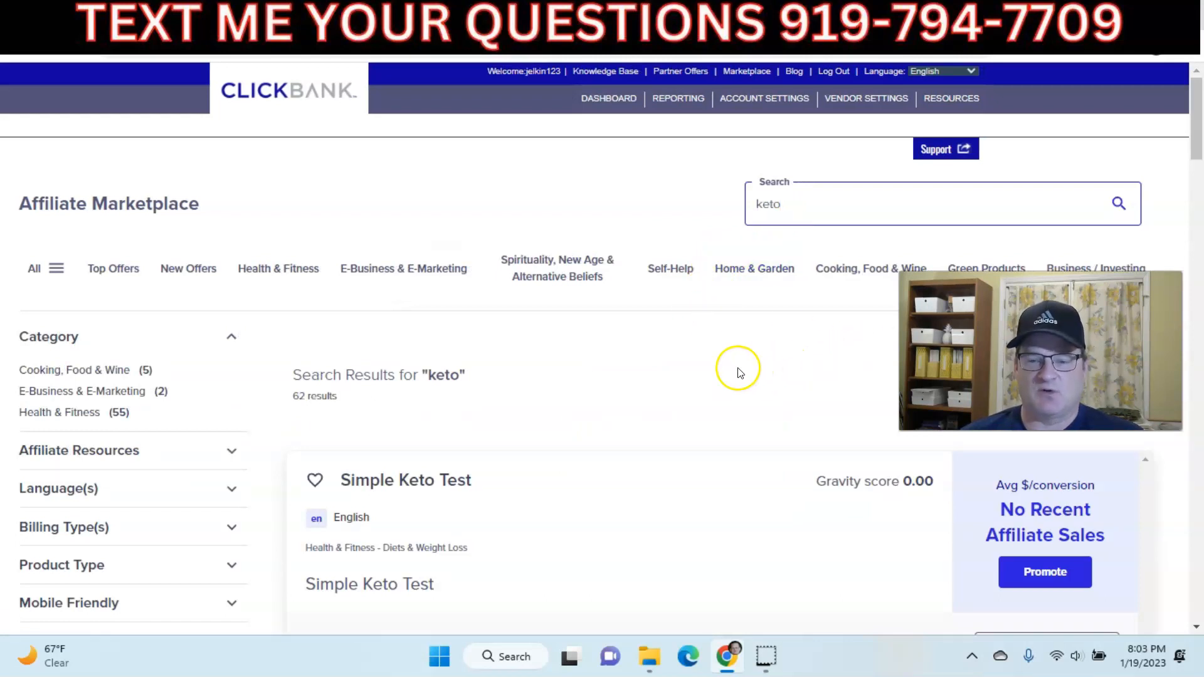
- Compare the gravity scores of the Simple Keto Test, Fast Keto and Keto Breads & Keto Desserts offers
scroll(690, 368, down, 3)
scroll(501, 296, down, 2)
scroll(570, 297, down, 1)
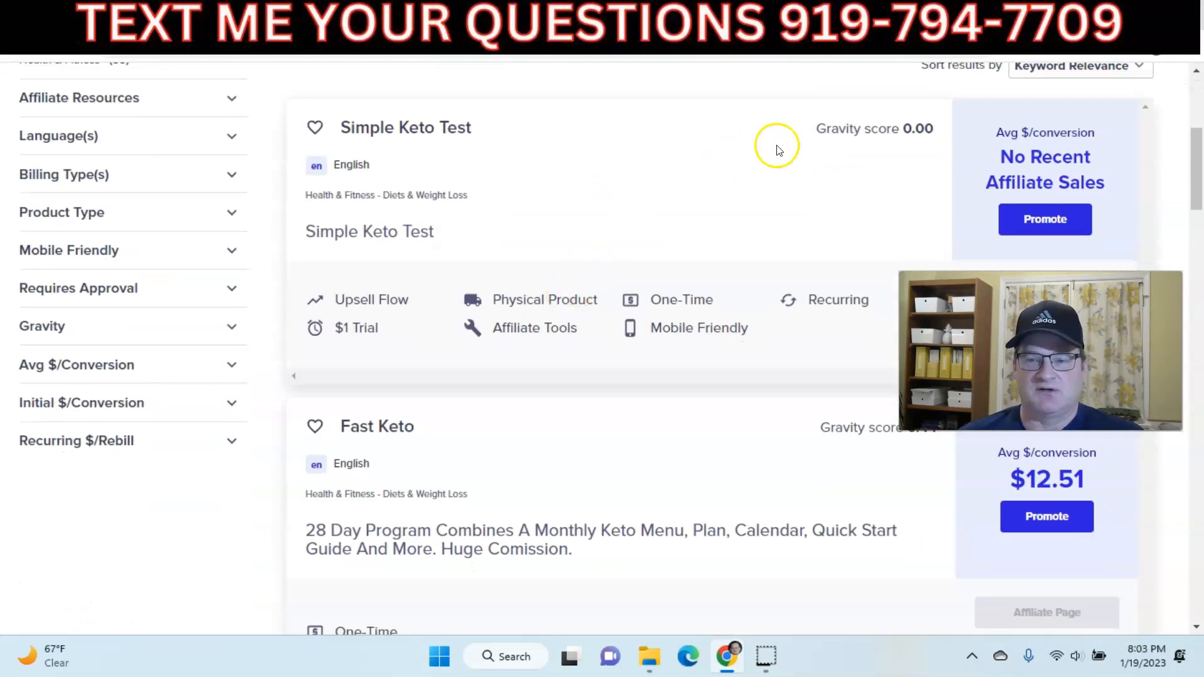
drag(933, 129, 808, 139)
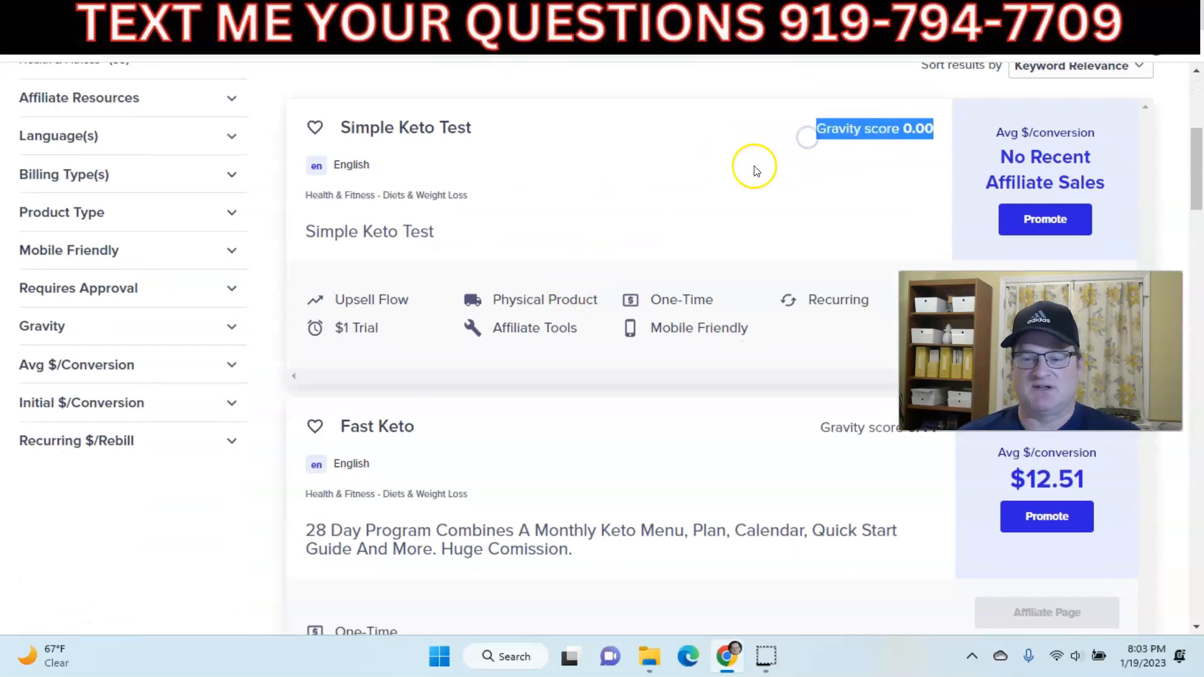
scroll(683, 185, down, 3)
drag(939, 250, 706, 250)
scroll(690, 252, down, 4)
scroll(688, 254, down, 1)
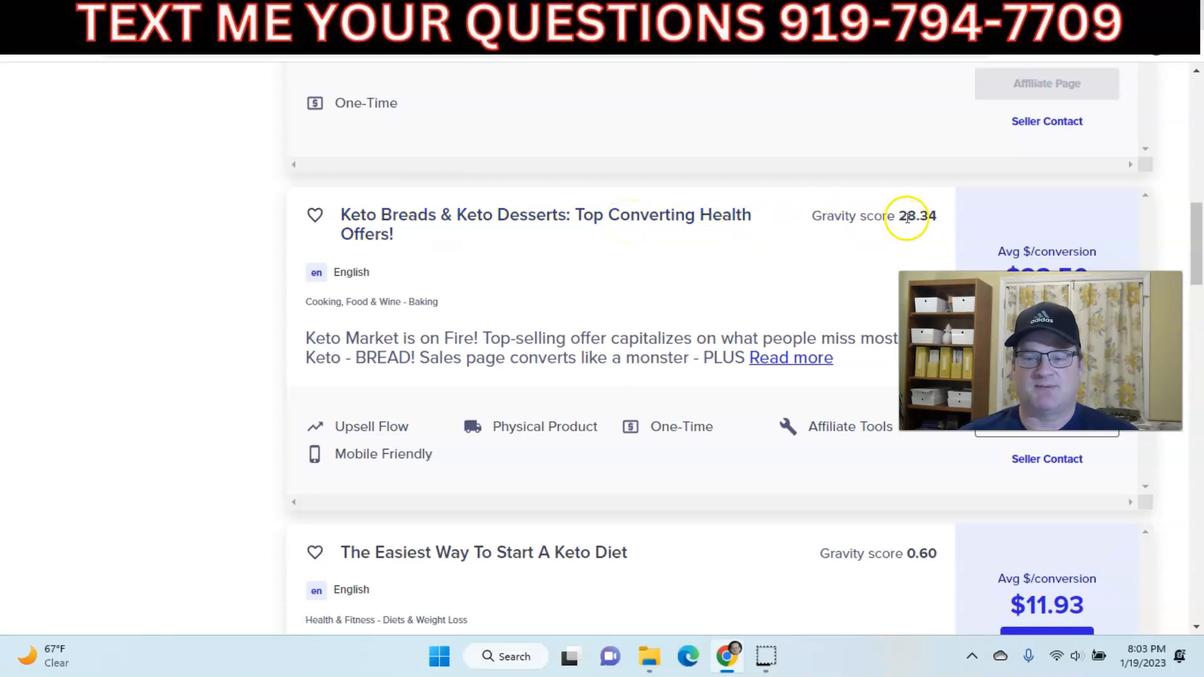
drag(897, 218, 934, 214)
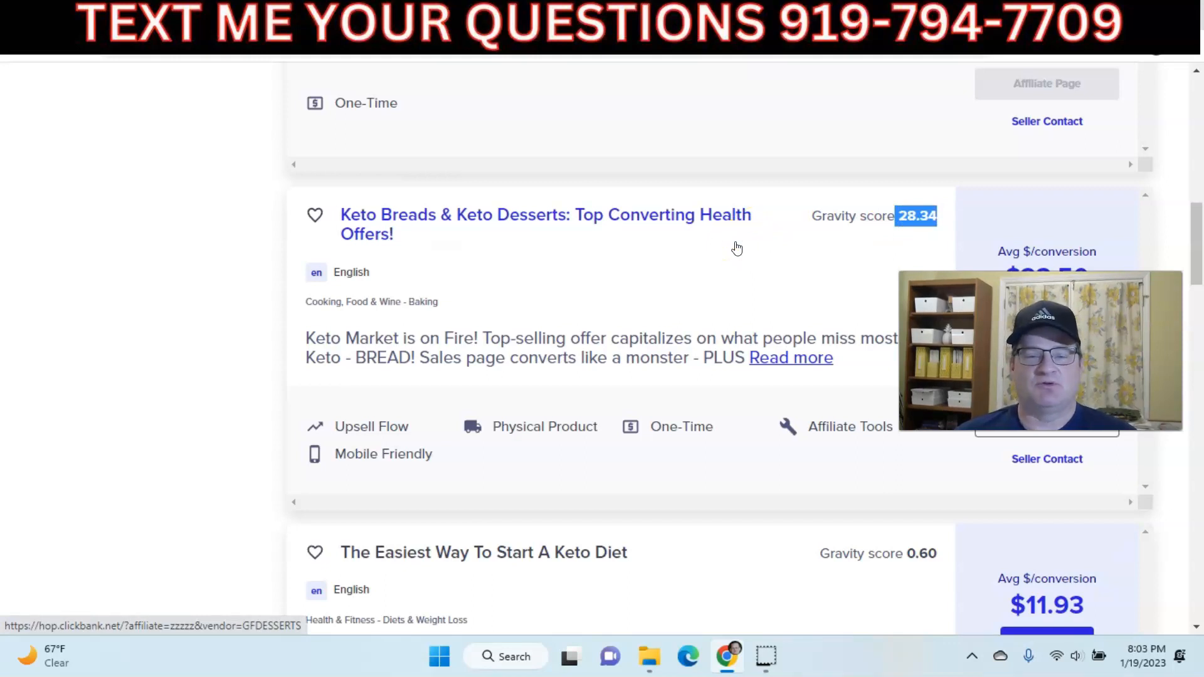
- Look through the remaining keto offers on the first results page, including Keto Resources, for their gravity scores and payouts
scroll(730, 251, down, 7)
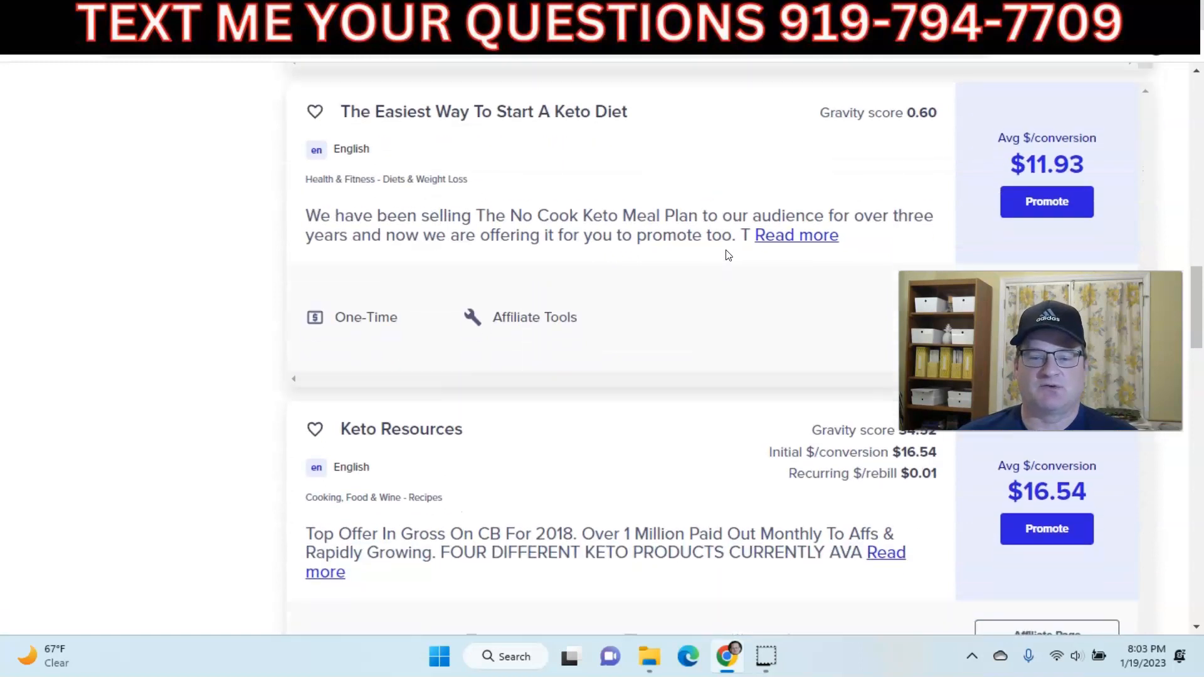
scroll(727, 254, down, 3)
scroll(663, 222, down, 1)
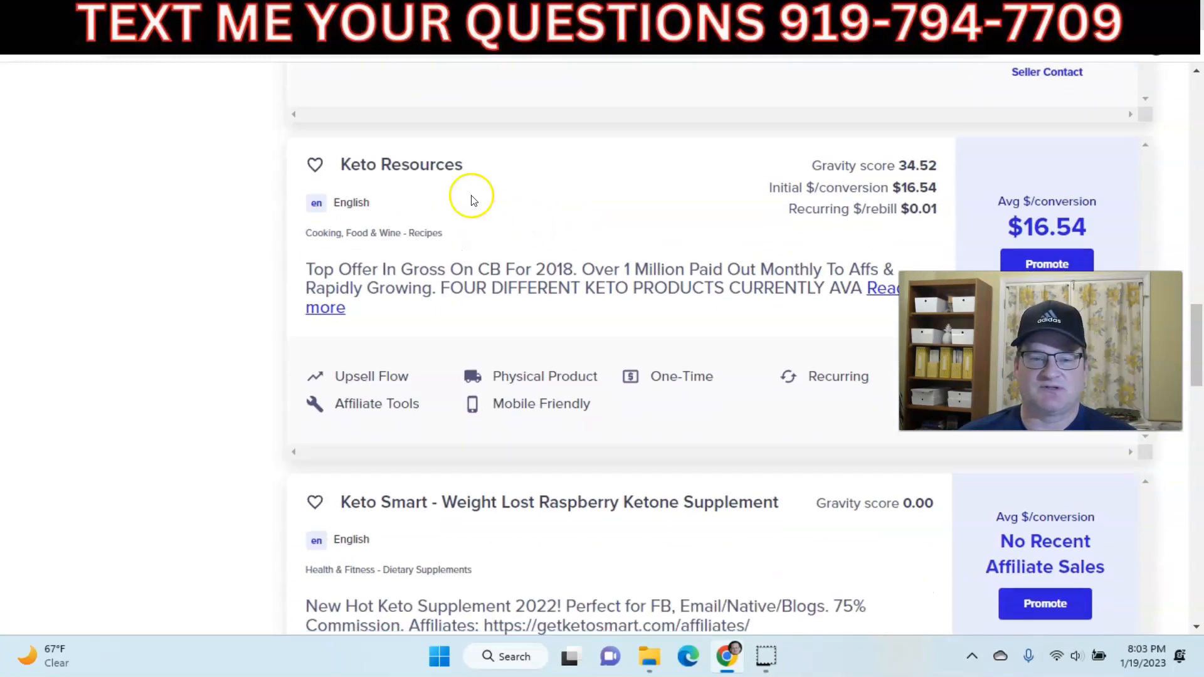
scroll(728, 213, down, 4)
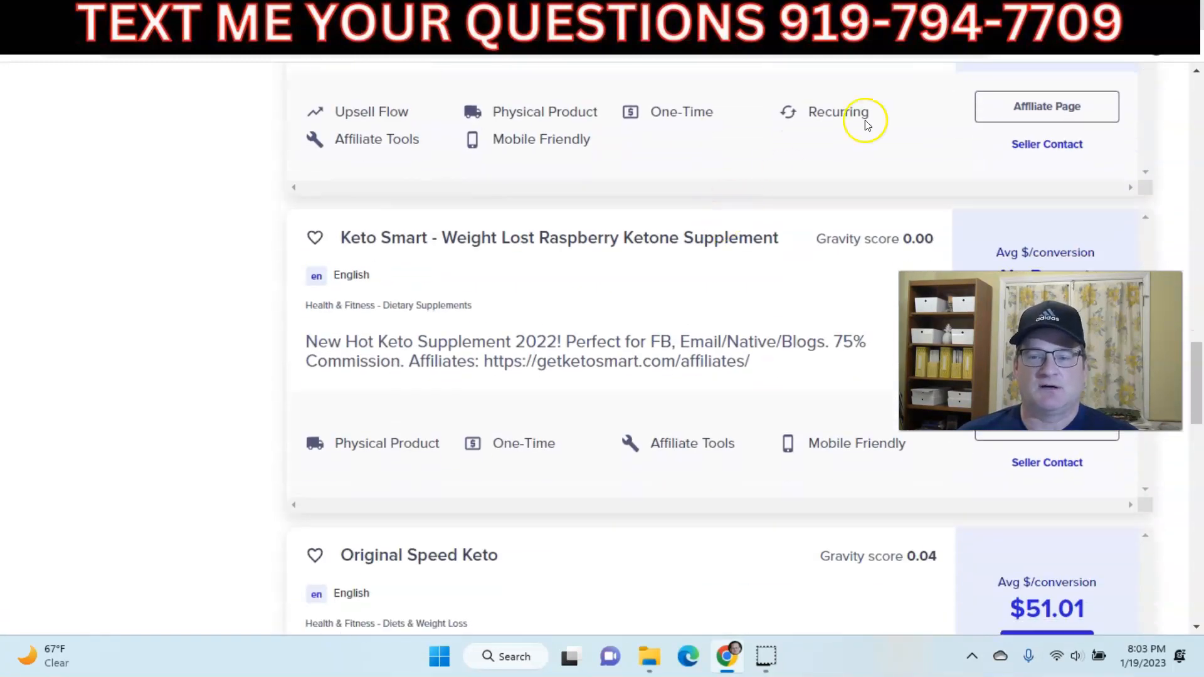
scroll(690, 270, up, 6)
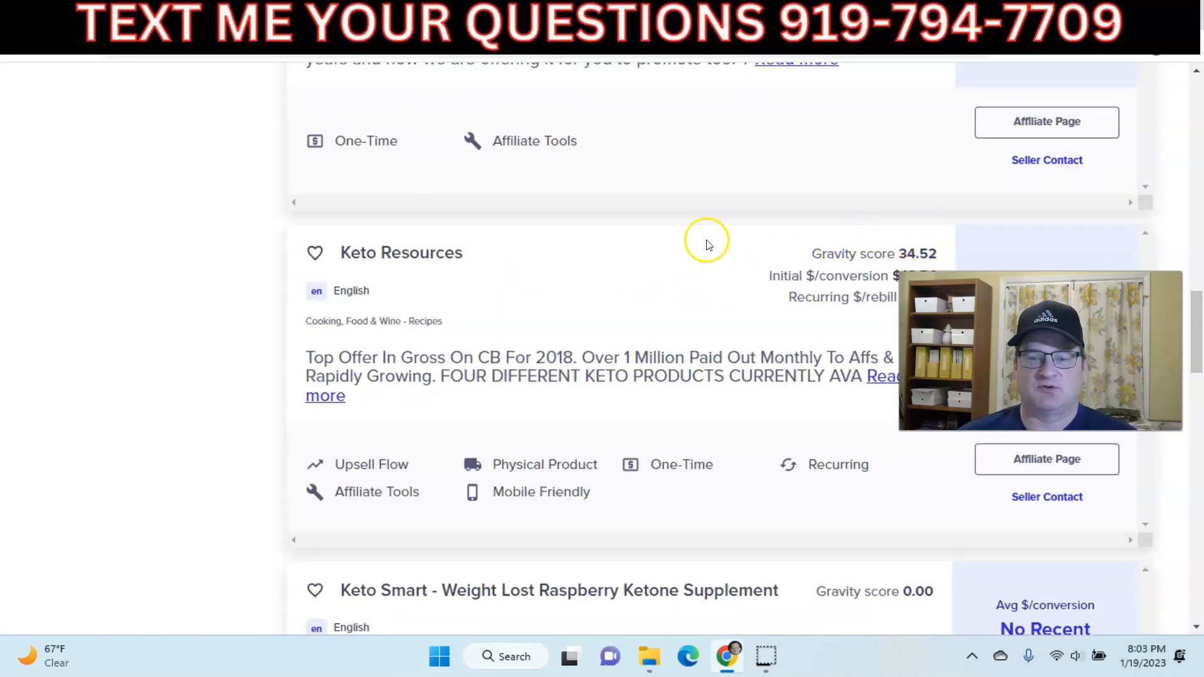
scroll(708, 245, down, 12)
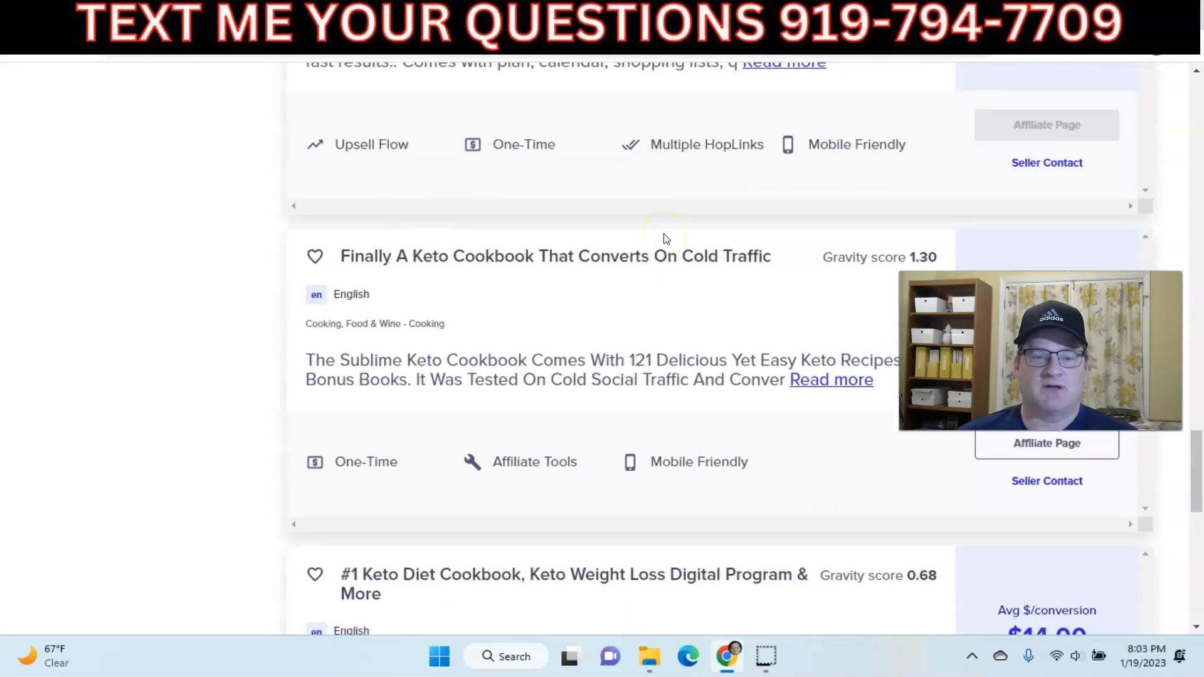
scroll(666, 239, down, 9)
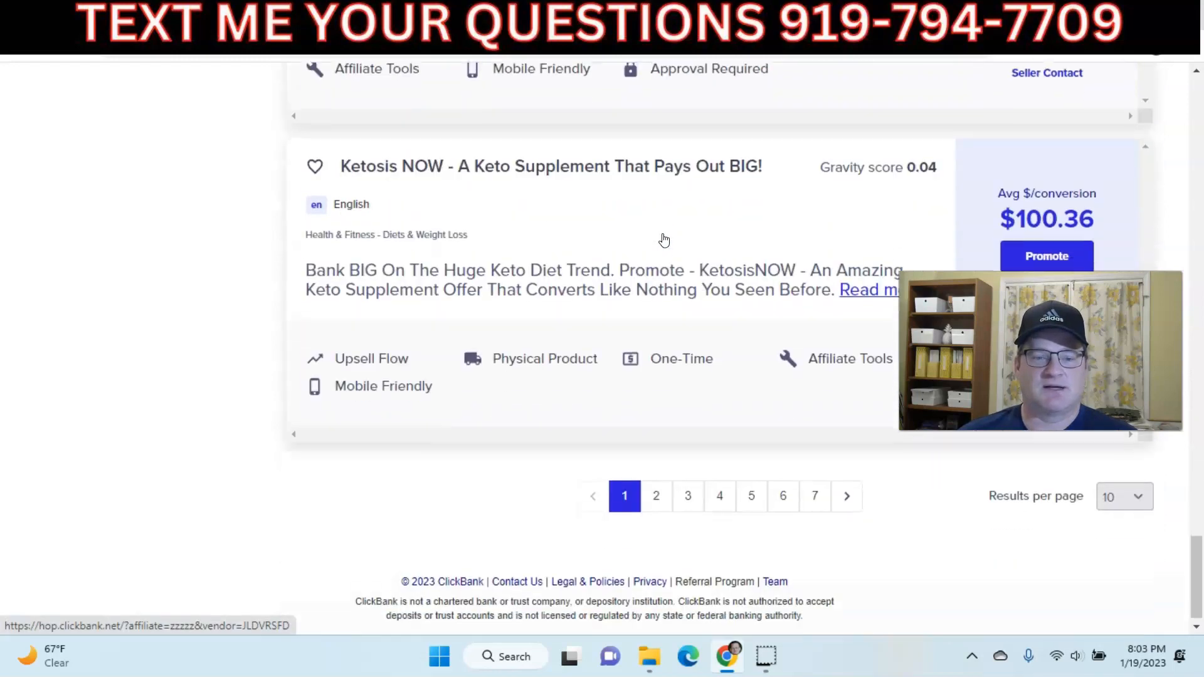
- Search the Affiliate Marketplace for "custom keto"
scroll(665, 239, up, 20)
click(842, 211)
drag(841, 211, 761, 207)
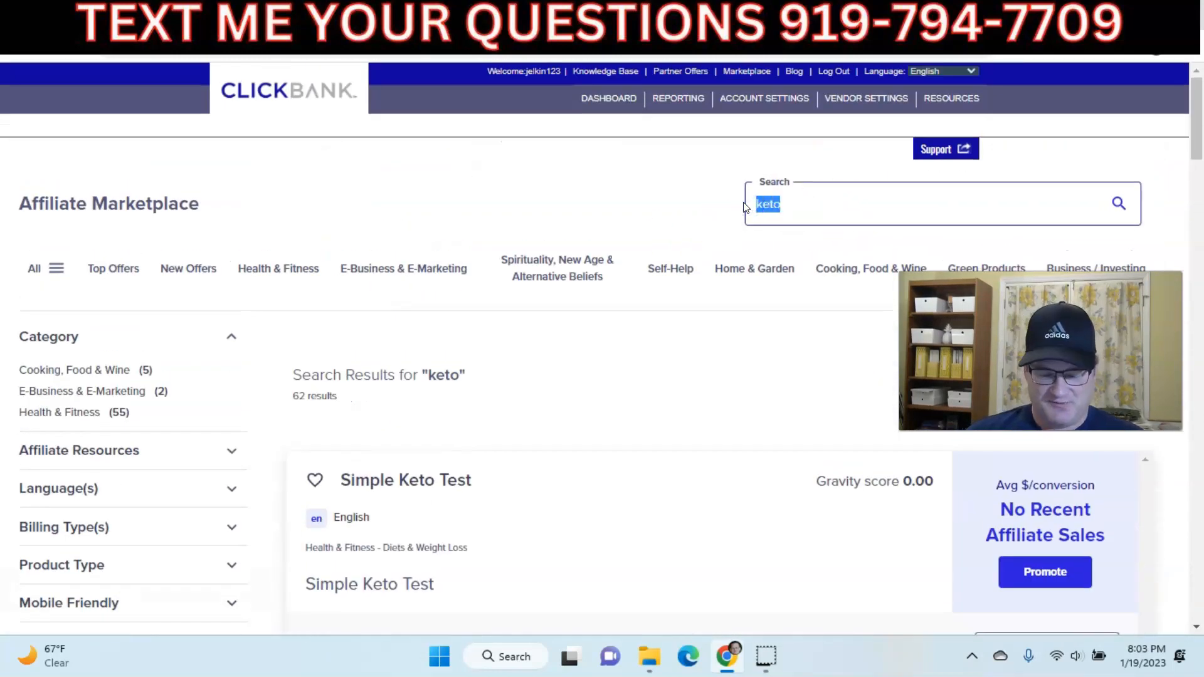
click(745, 207)
text(custo)
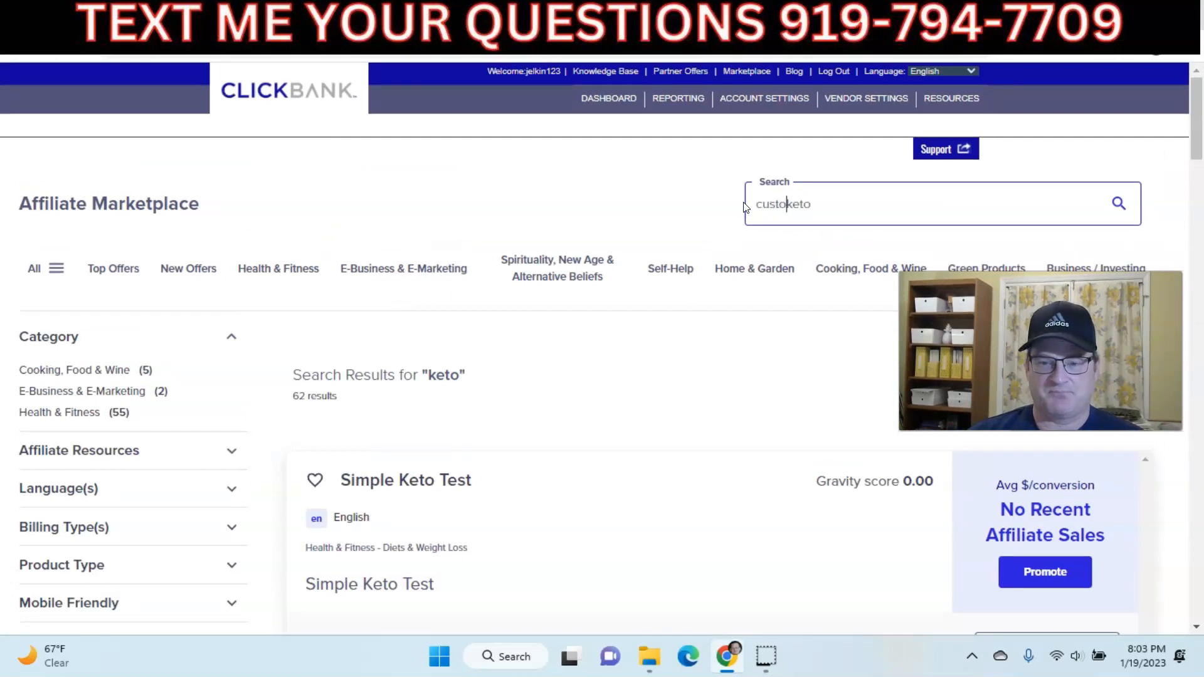
text(m)
key(Return)
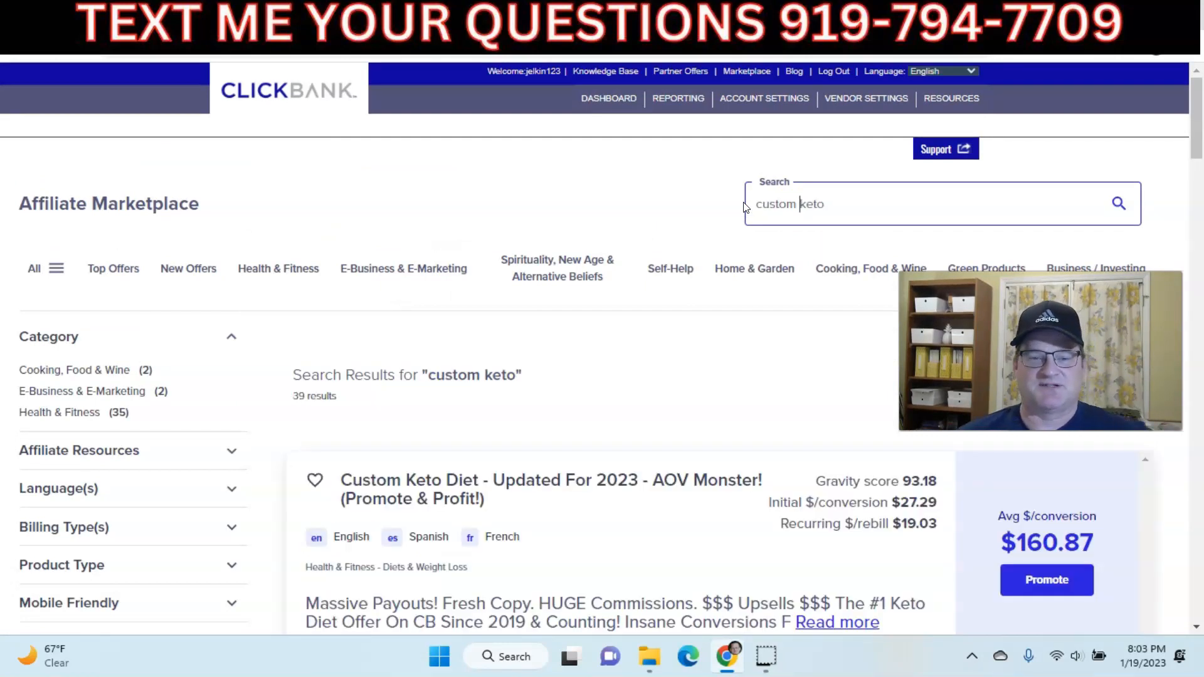
- Examine the gravity score of the Custom Keto Diet offer and look over the offers listed below it
scroll(677, 233, down, 5)
drag(941, 128, 897, 132)
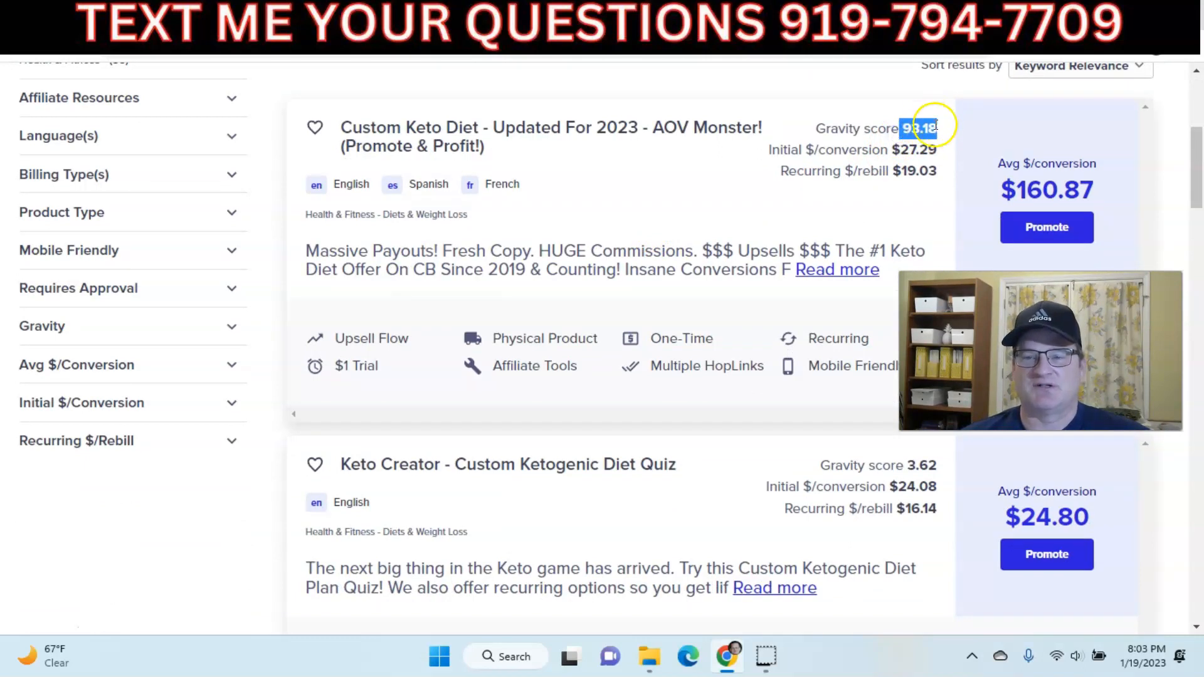
drag(816, 128, 938, 130)
click(709, 180)
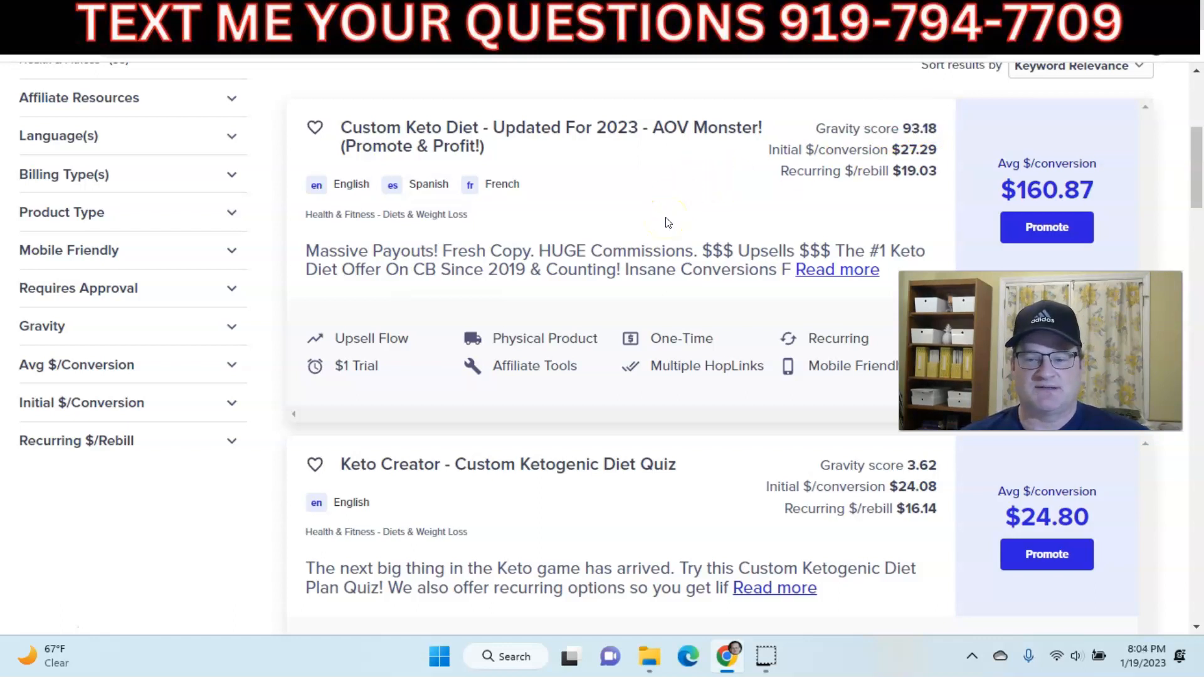
scroll(668, 223, down, 8)
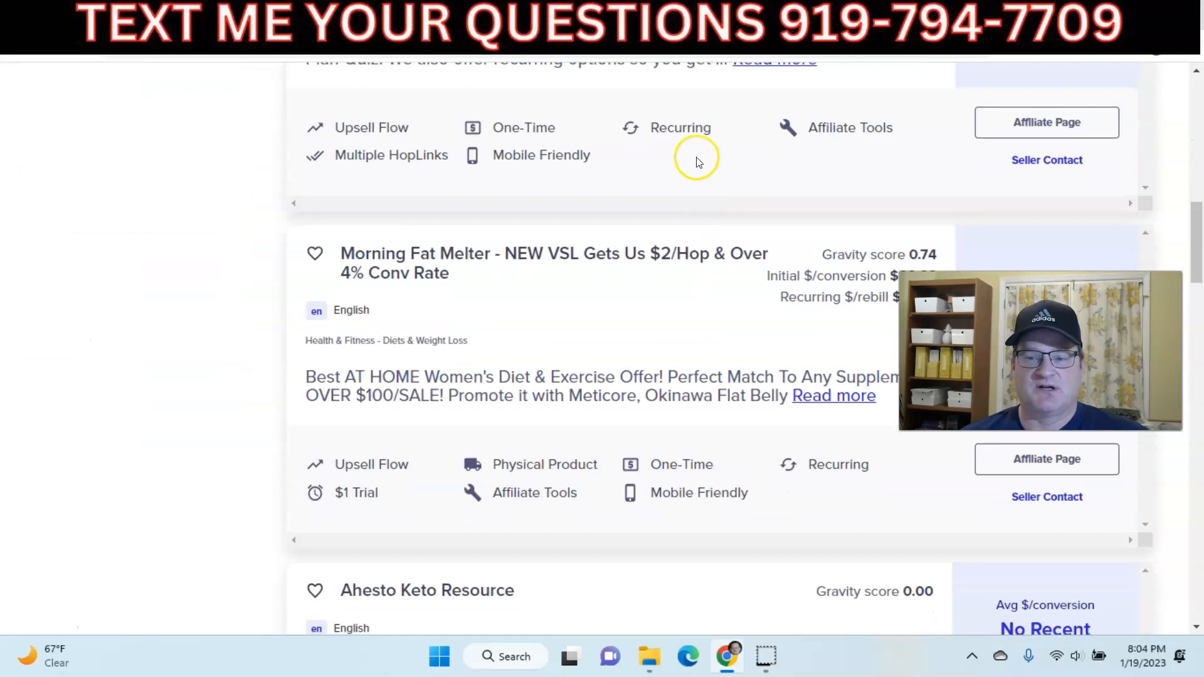
scroll(635, 188, down, 1)
scroll(590, 269, down, 2)
scroll(592, 273, up, 5)
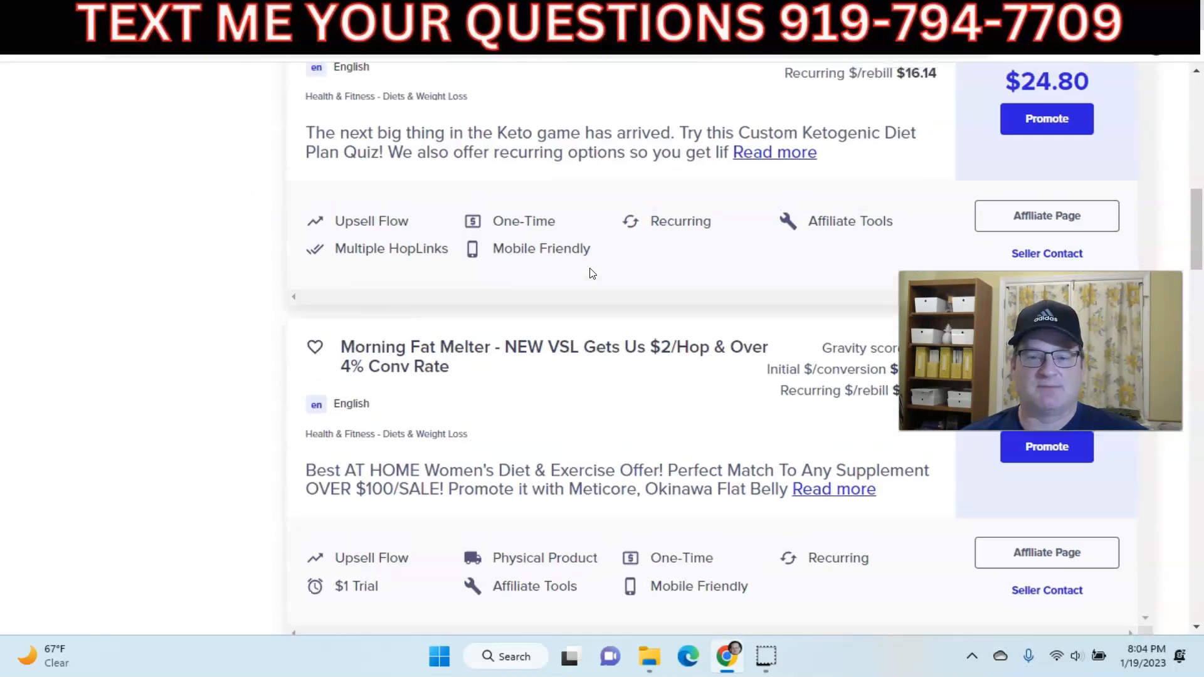
- Search the Affiliate Marketplace for "keto bread"
scroll(589, 271, up, 10)
drag(865, 207, 635, 204)
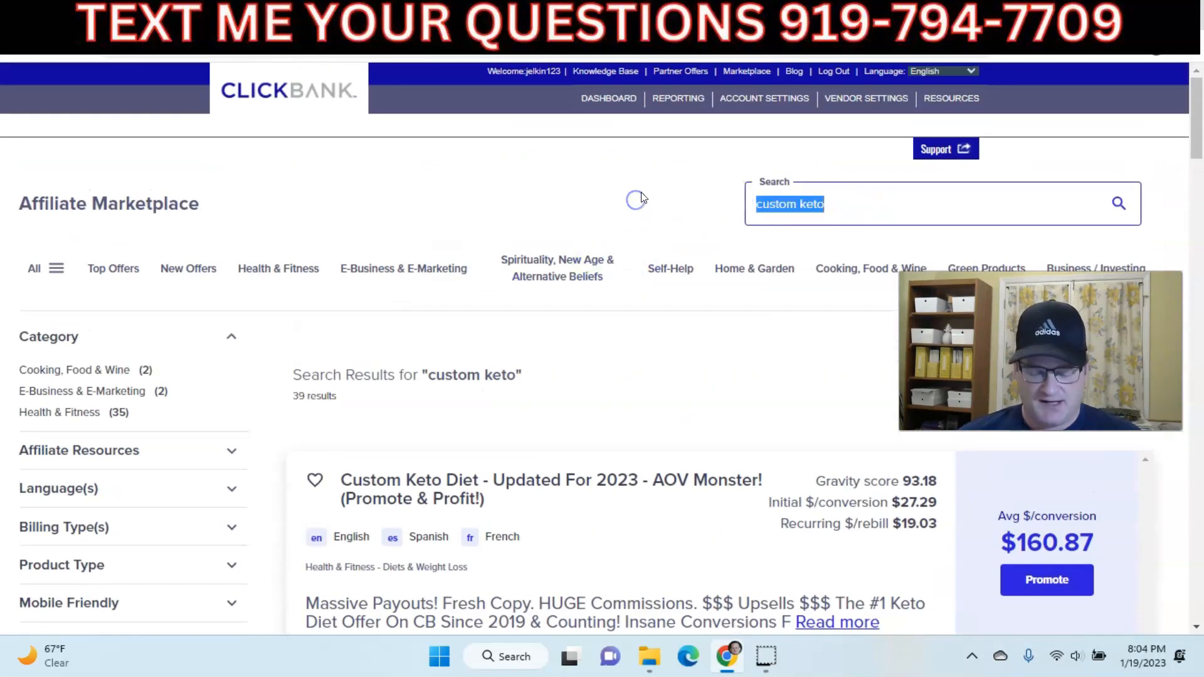
text(krt)
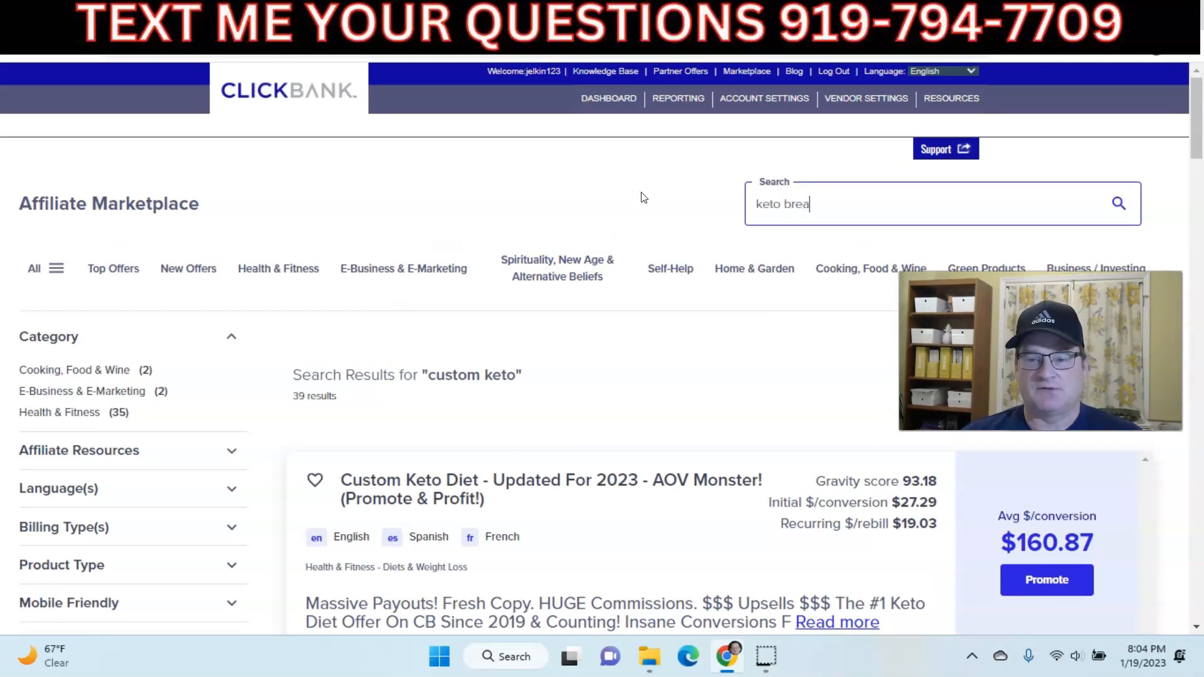
key(Return)
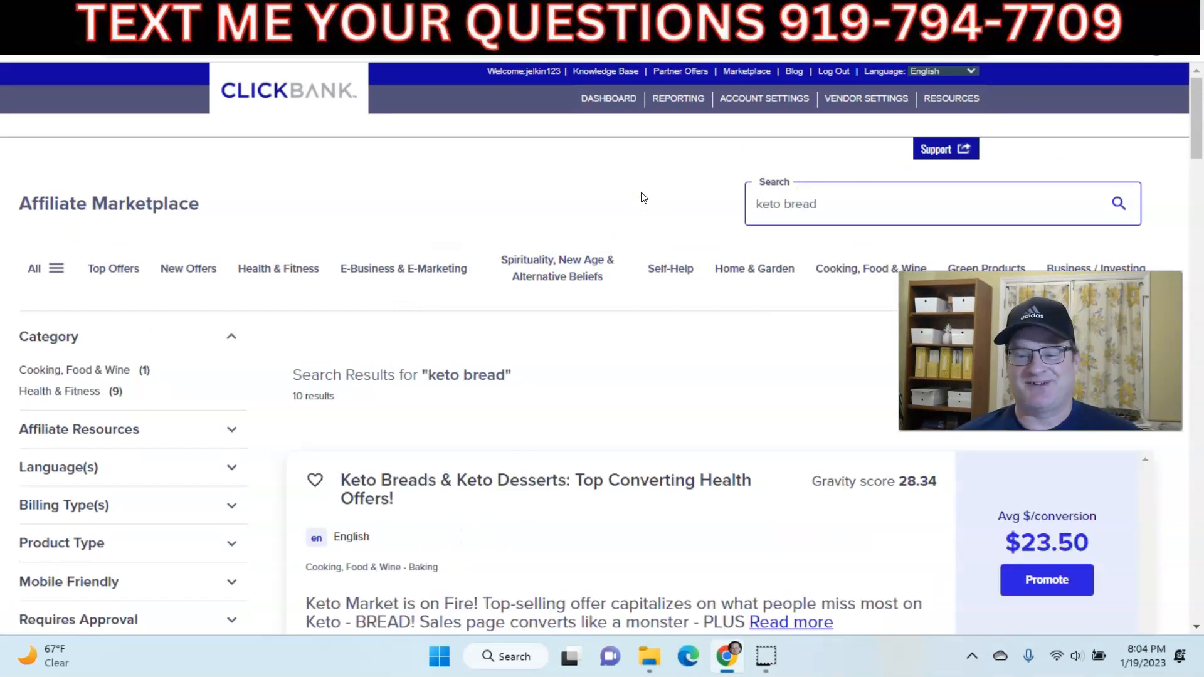
- View the HopLink creation form for the Keto Breads & Keto Desserts offer and close it without creating a link
scroll(626, 196, down, 4)
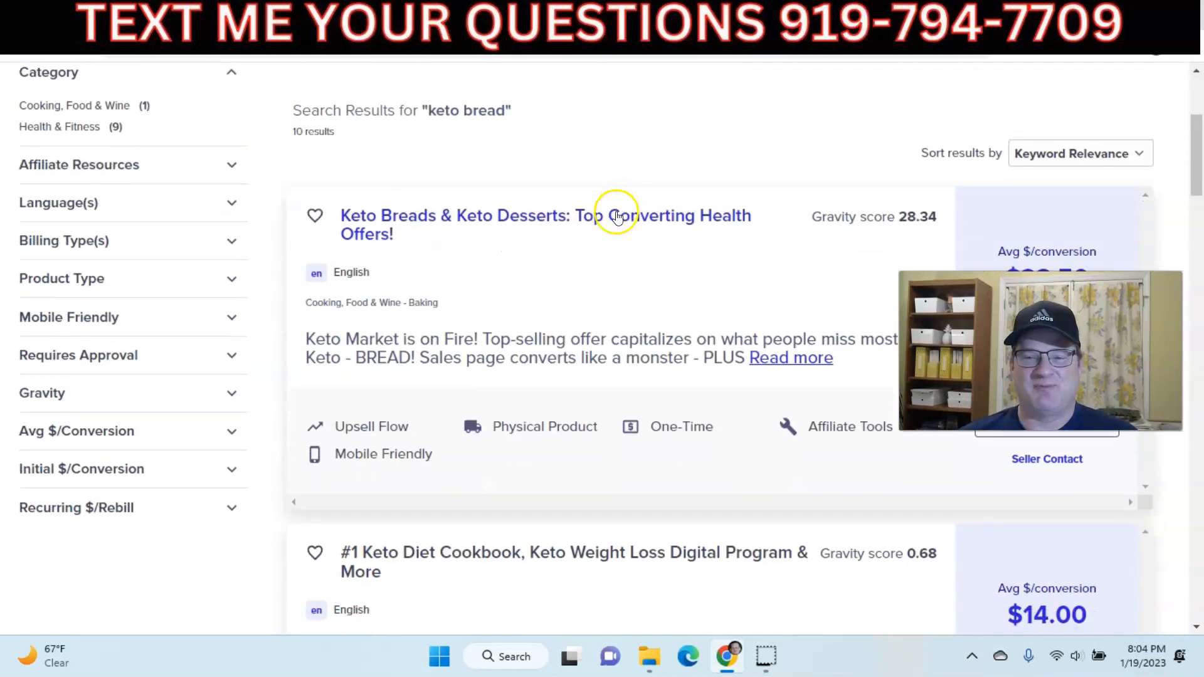
scroll(809, 232, down, 1)
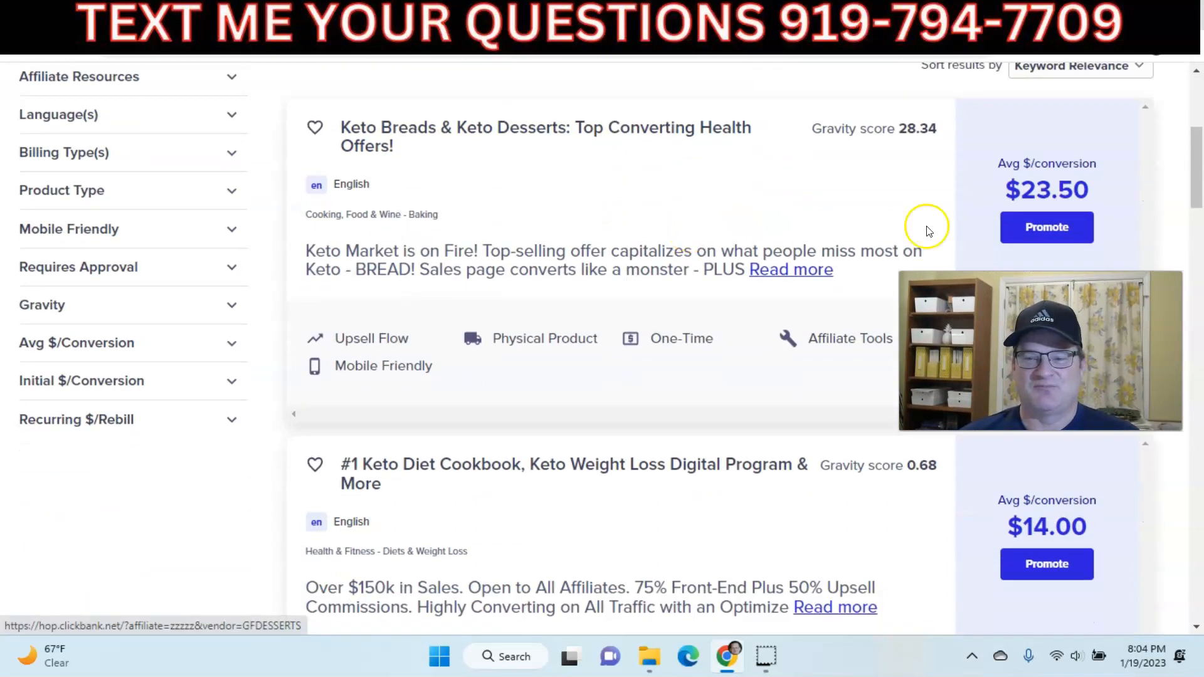
click(1031, 232)
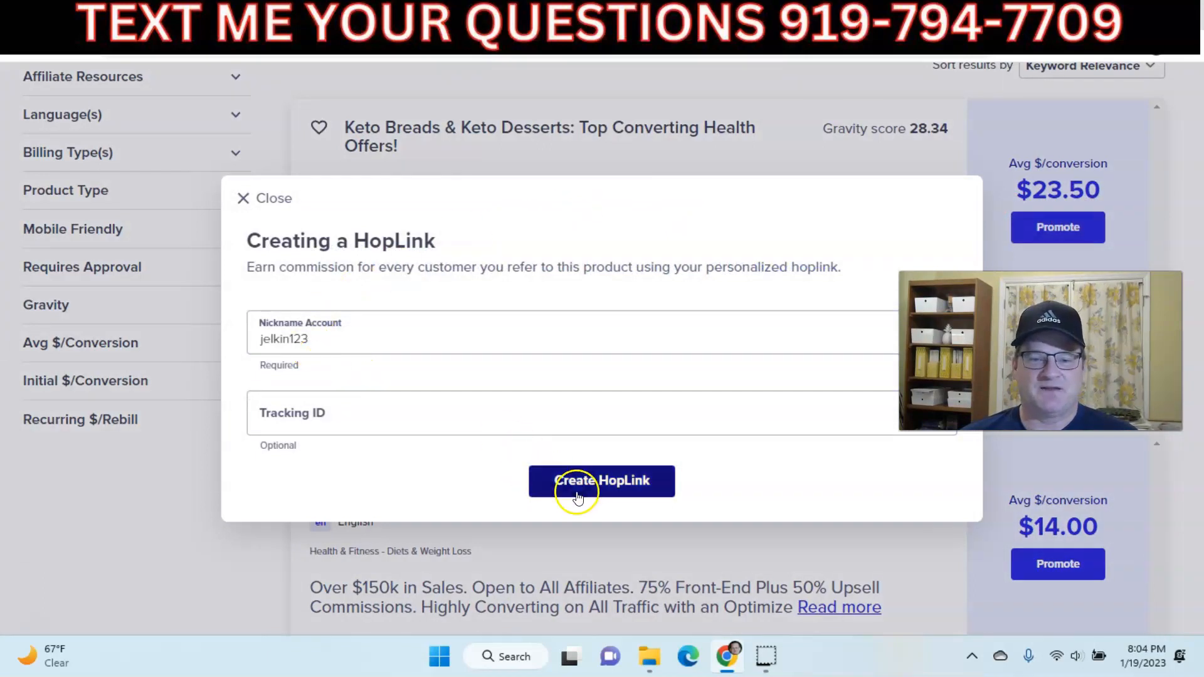
click(274, 201)
scroll(629, 264, up, 5)
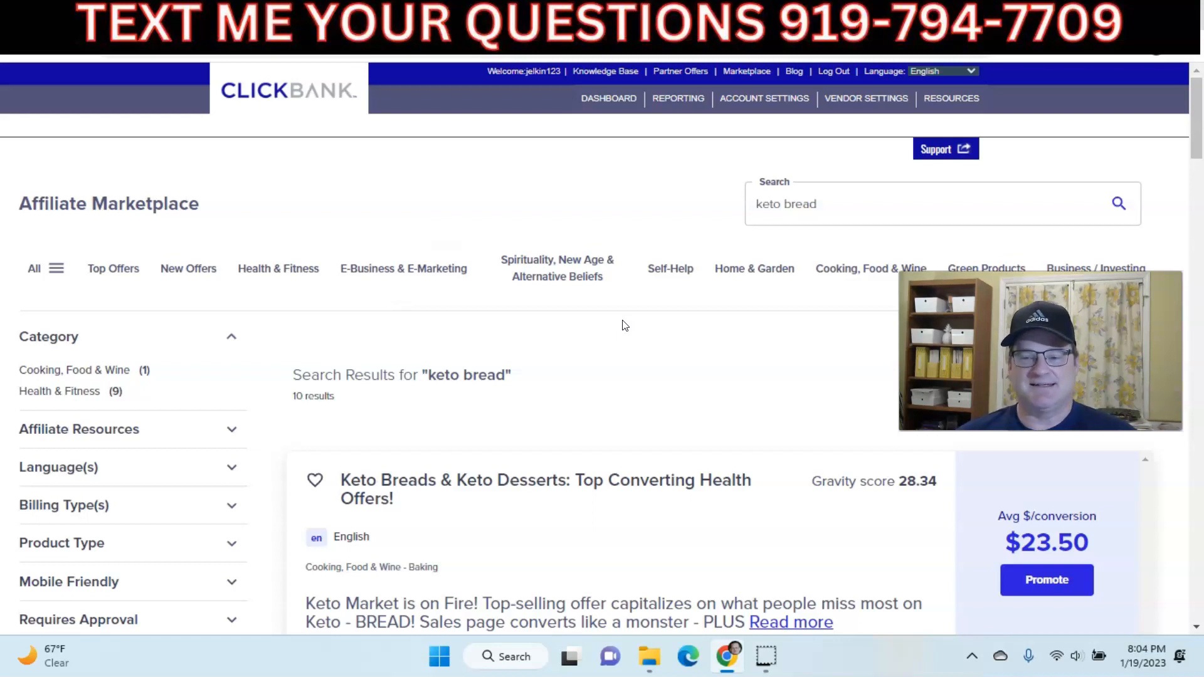
- Open the sales page of the Keto Breads & Keto Desserts offer and look over its video and sales copy
click(555, 482)
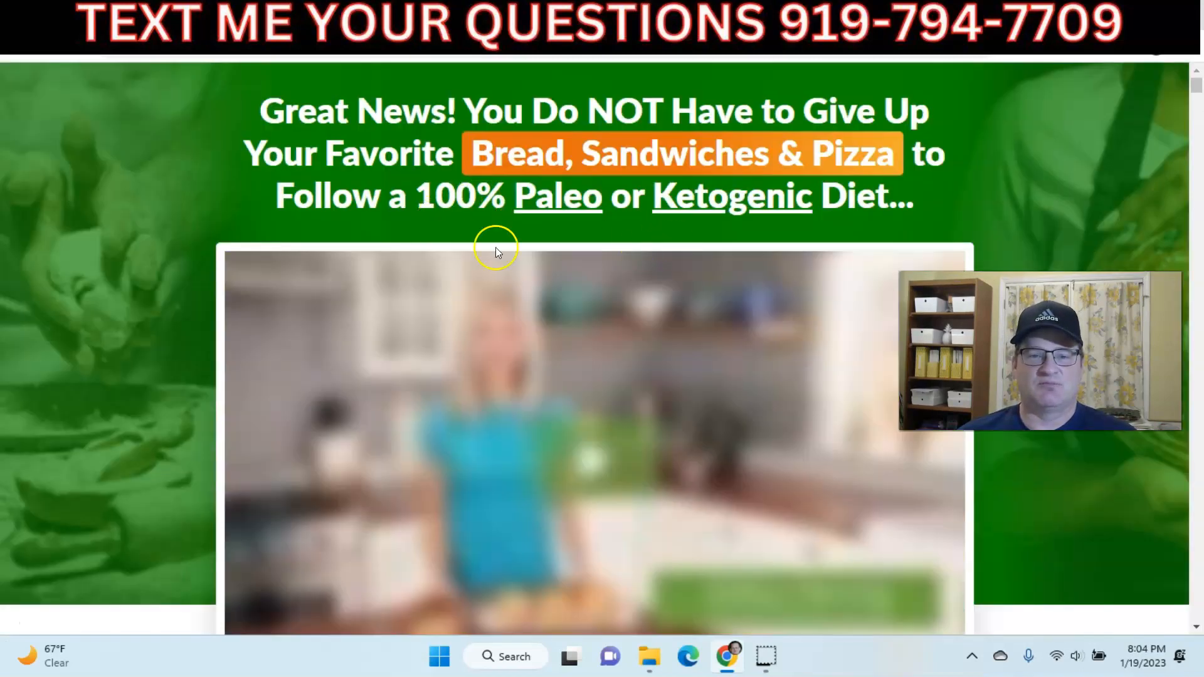
scroll(505, 322, down, 9)
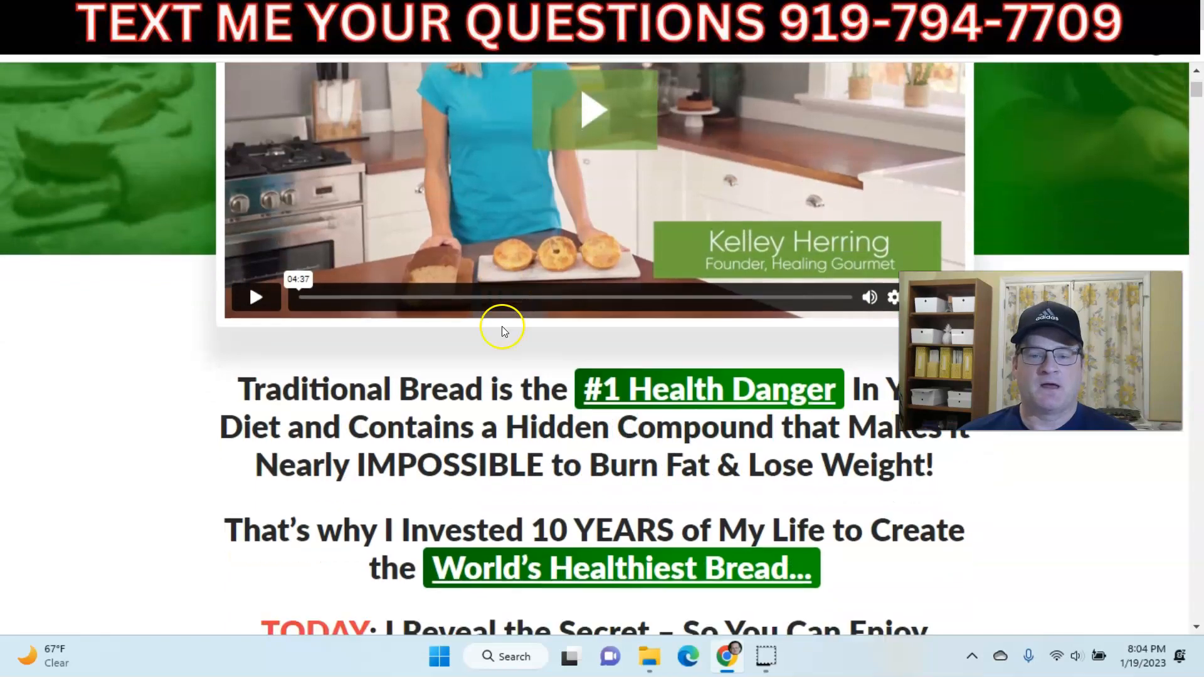
scroll(501, 326, down, 9)
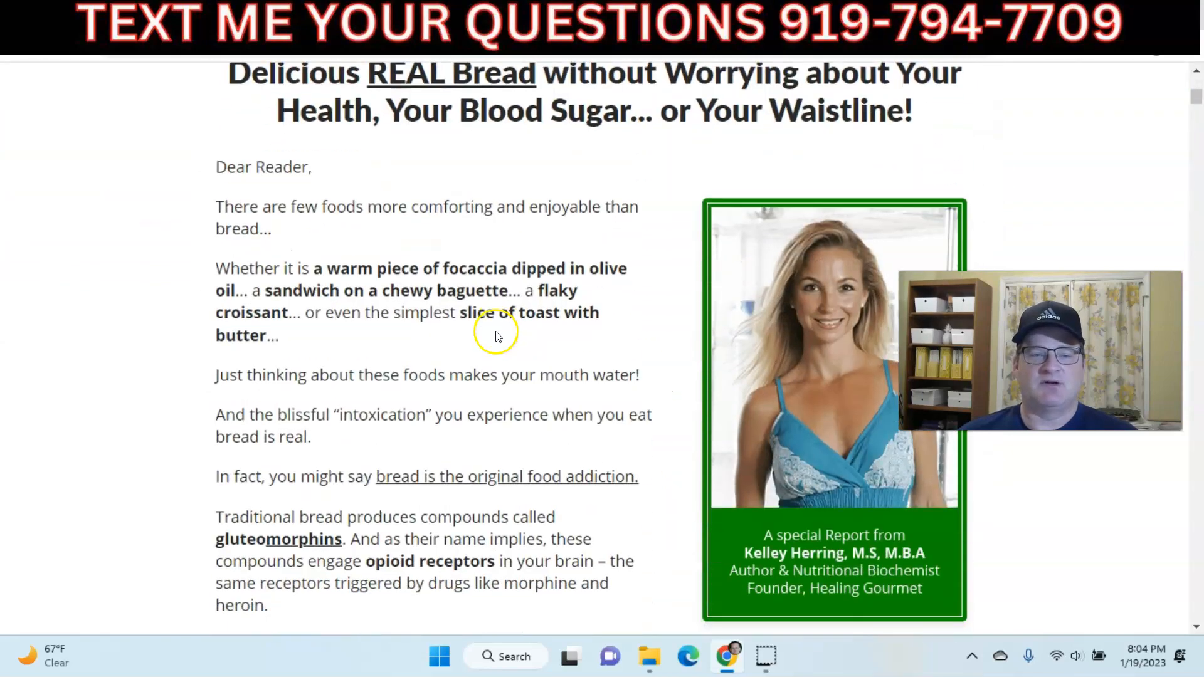
scroll(496, 335, up, 18)
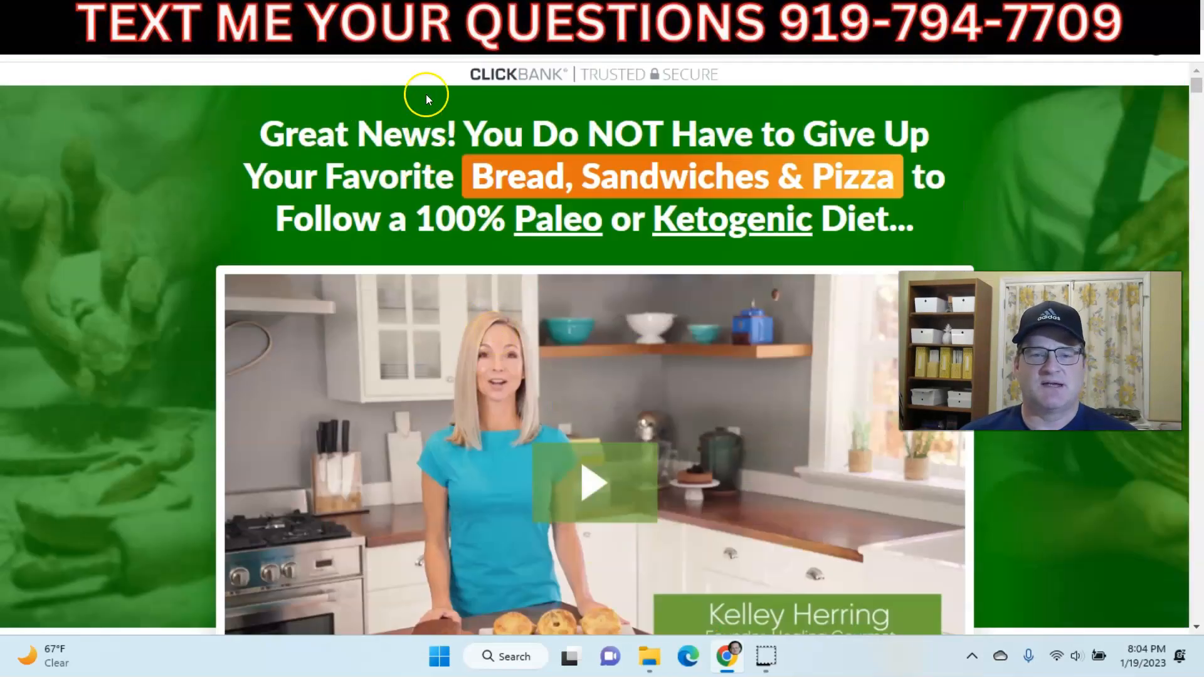
- Return to the marketplace results and check the gravity score of the Keto Breads & Keto Desserts offer
click(442, 24)
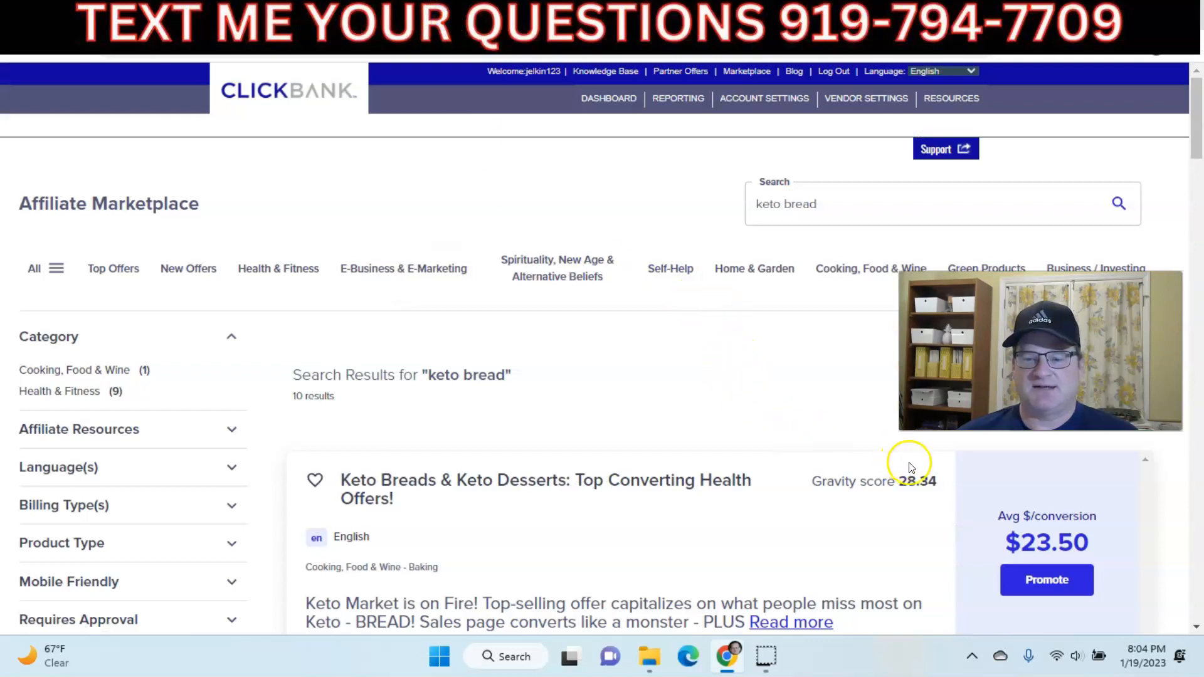
drag(942, 482, 821, 488)
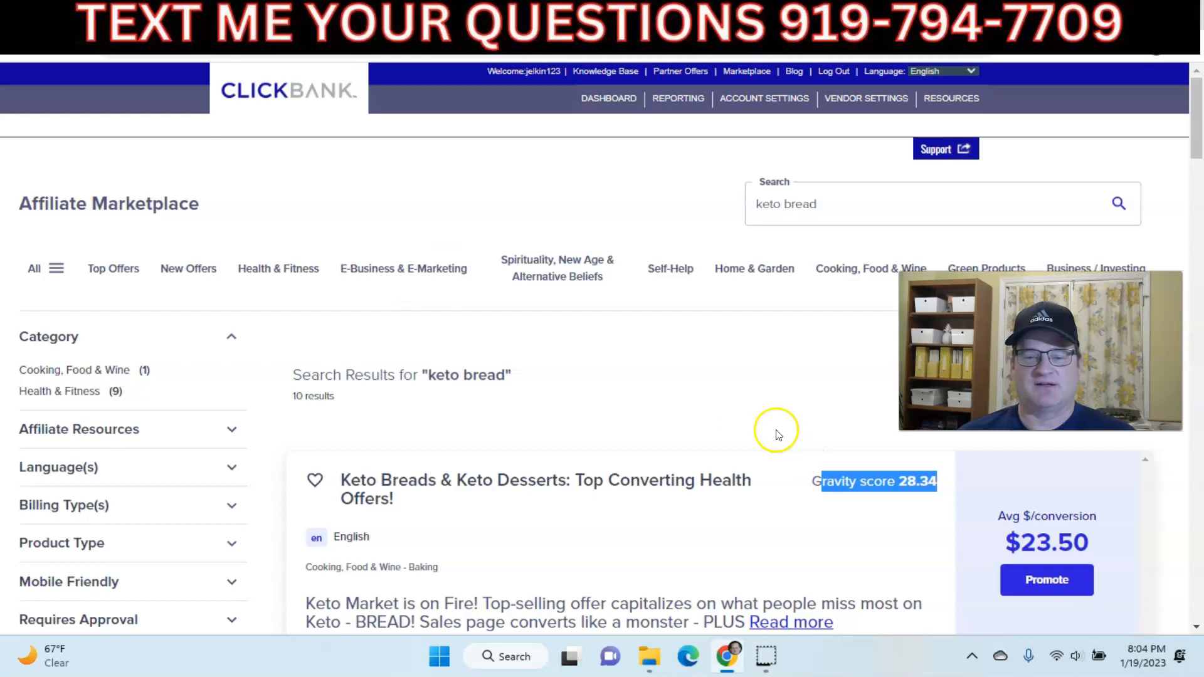
click(728, 390)
scroll(727, 391, down, 1)
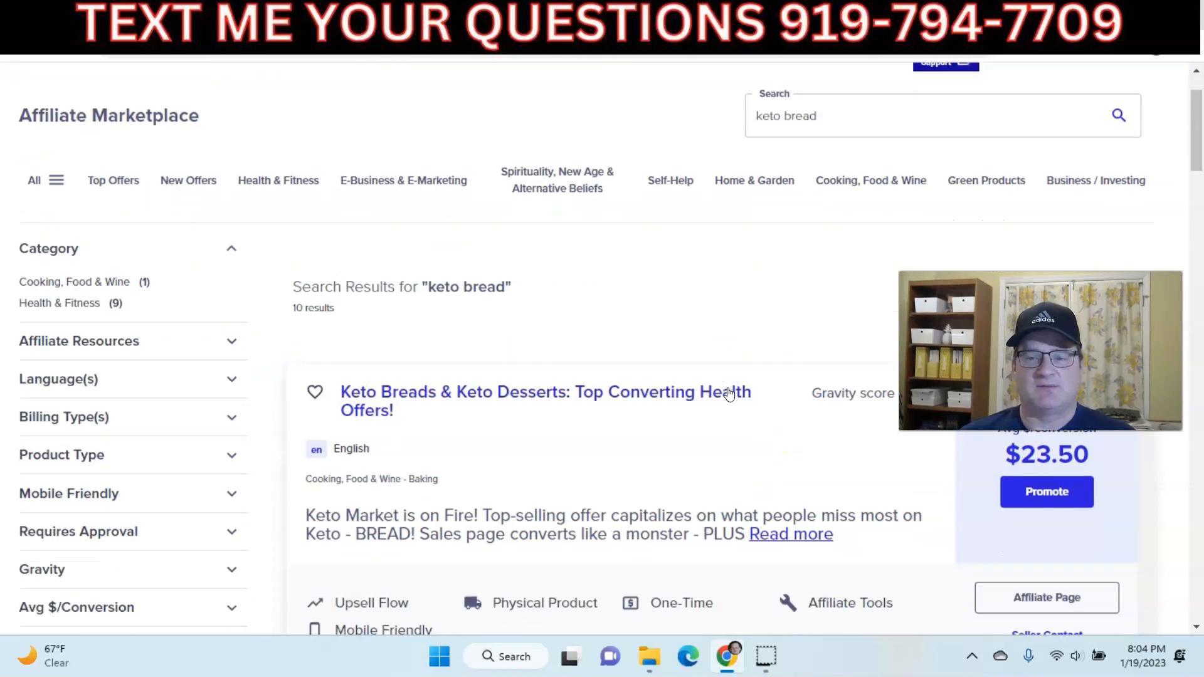
scroll(690, 351, up, 1)
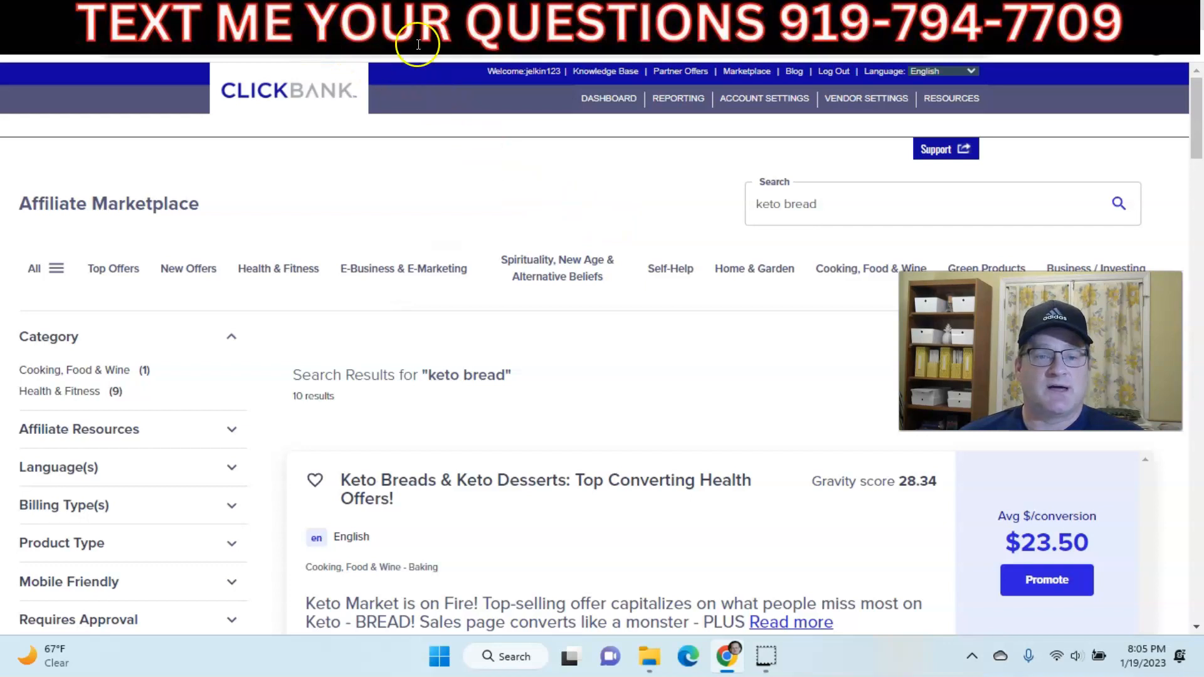
- Switch to the "Covered in this video" Google Docs outline and highlight "(A.I. software" in the script item
click(518, 22)
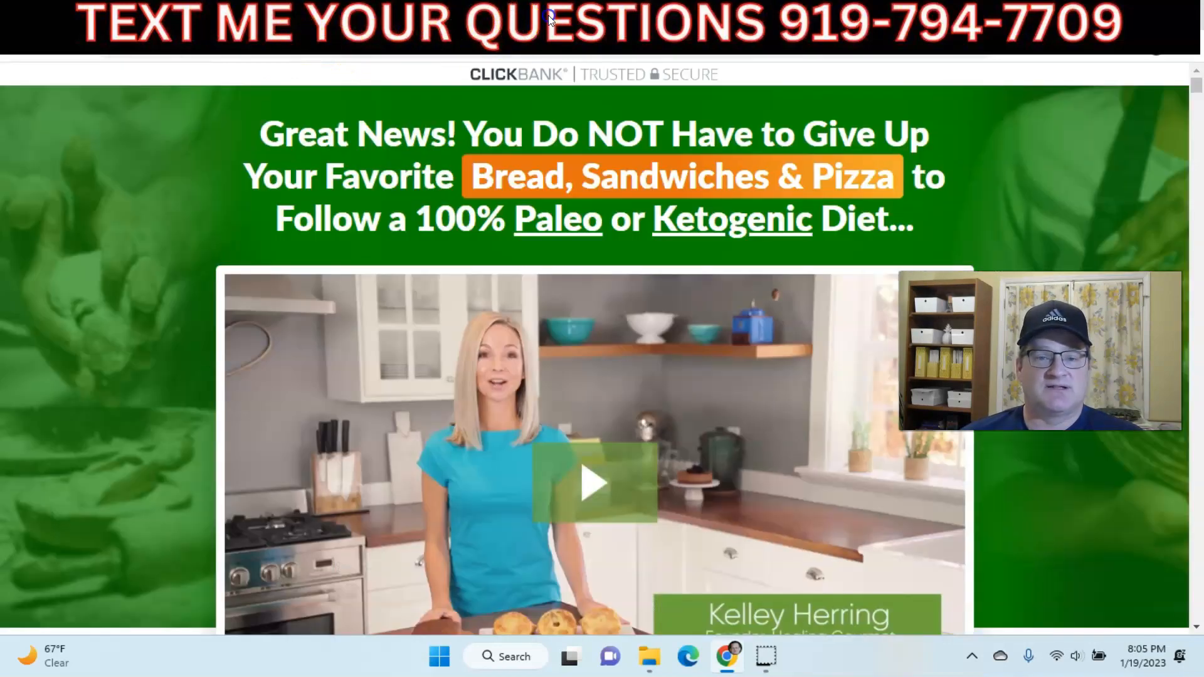
click(549, 19)
click(248, 24)
drag(381, 357, 703, 364)
double_click(556, 351)
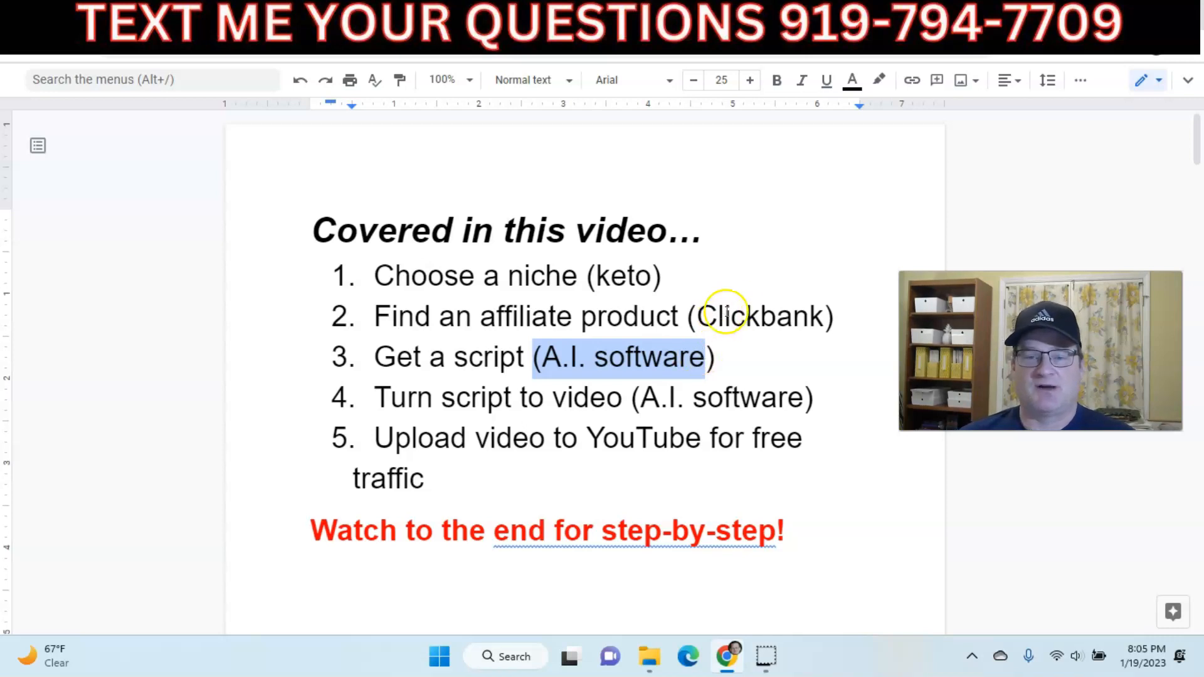
- Switch to ChatGPT and look over the new chat page and the list of previous conversations
click(553, 20)
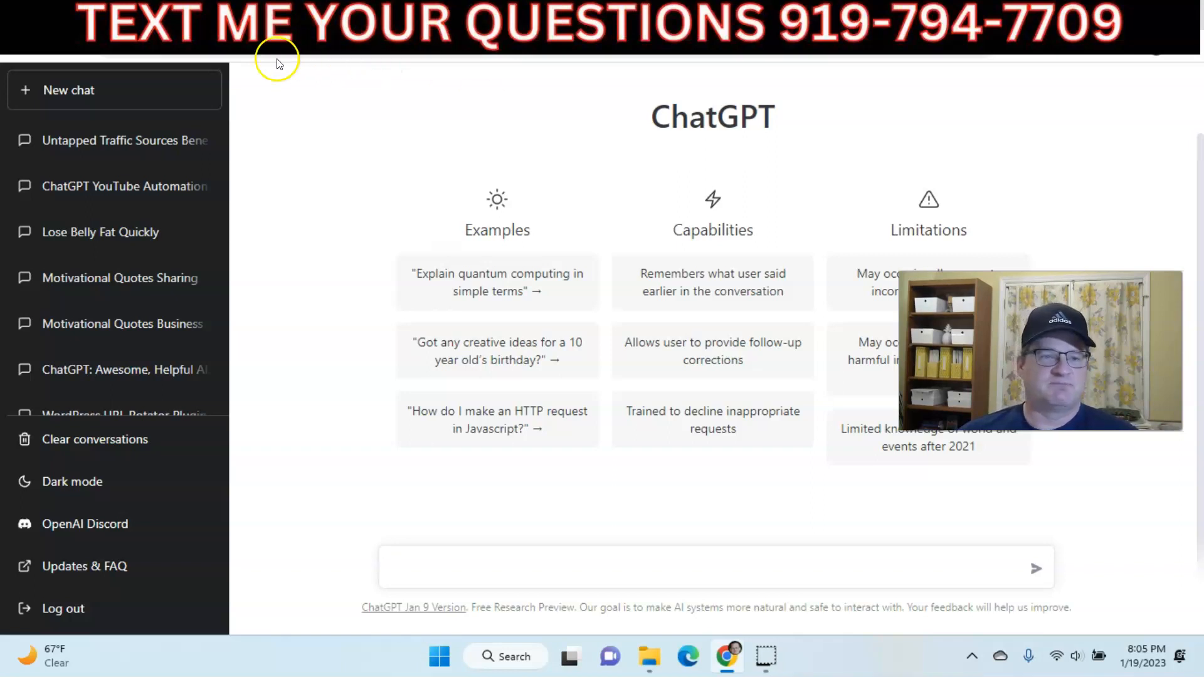
click(180, 51)
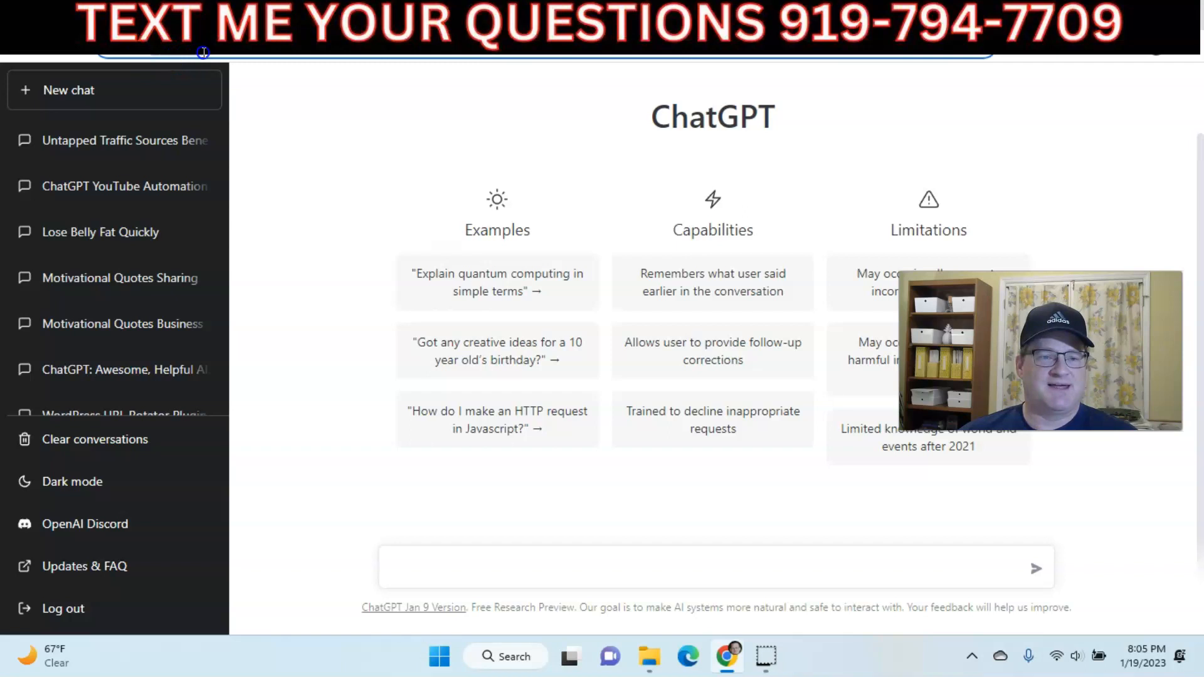
click(291, 159)
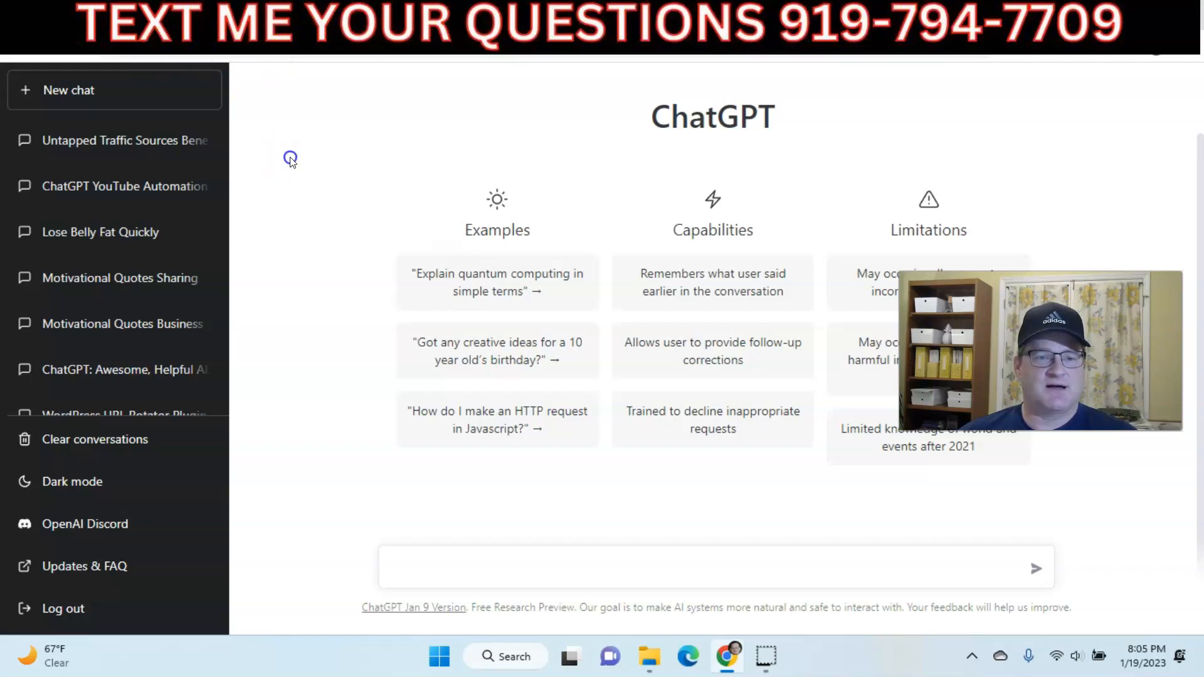
click(608, 153)
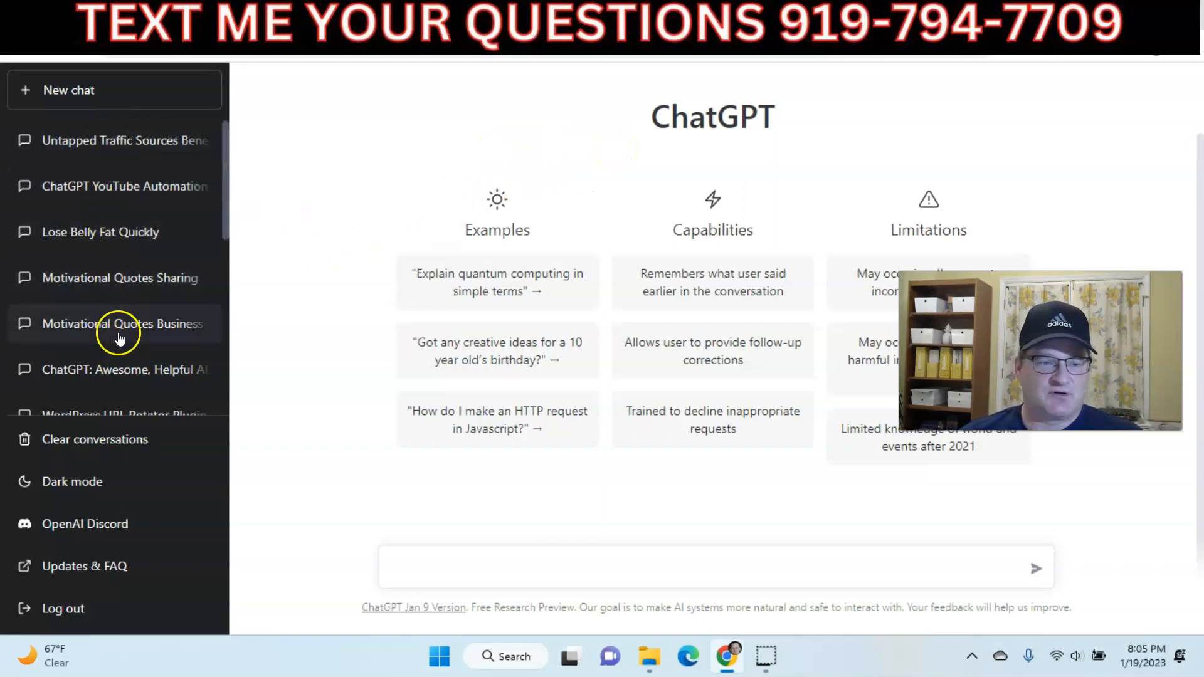
scroll(120, 339, down, 7)
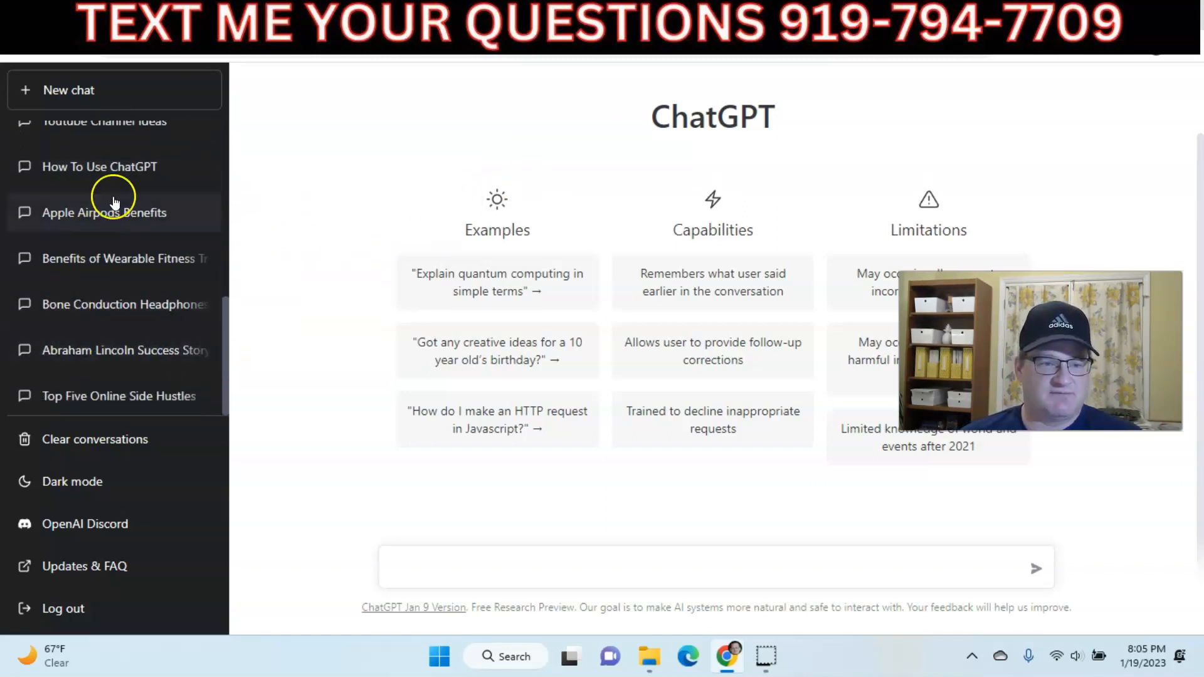
scroll(108, 292, up, 1)
scroll(94, 269, up, 5)
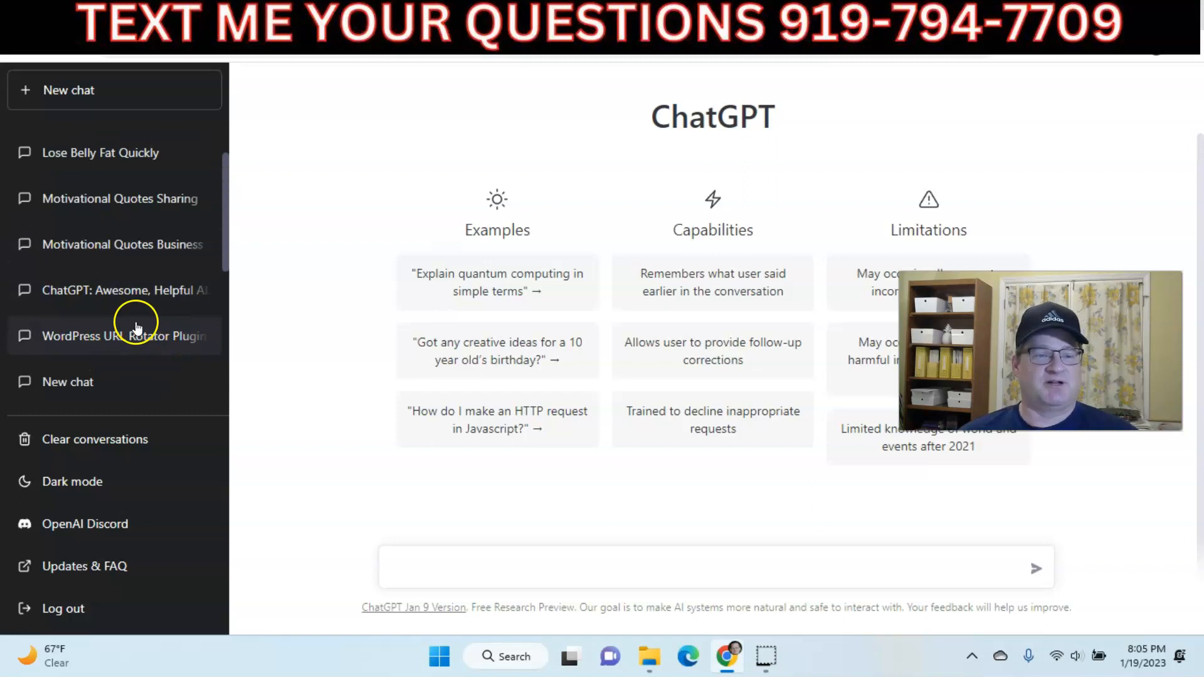
scroll(116, 295, up, 1)
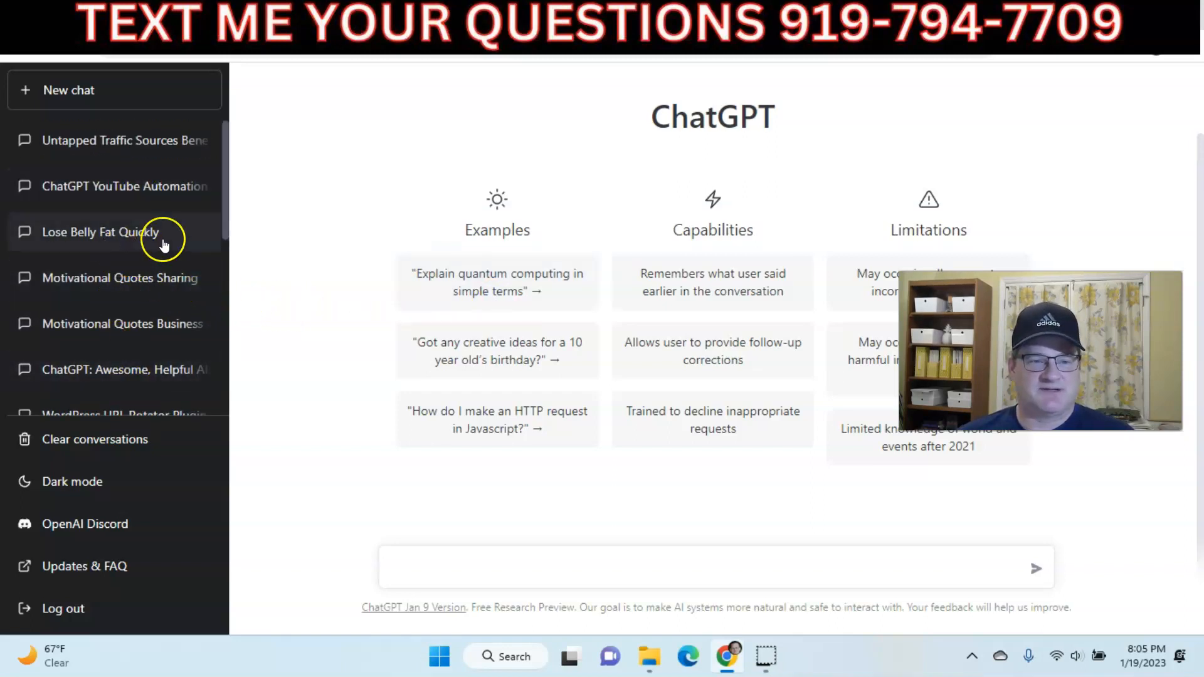
- Submit the prompt "write a youtube video script about keto breads and desserts in an engaging tone"
click(424, 568)
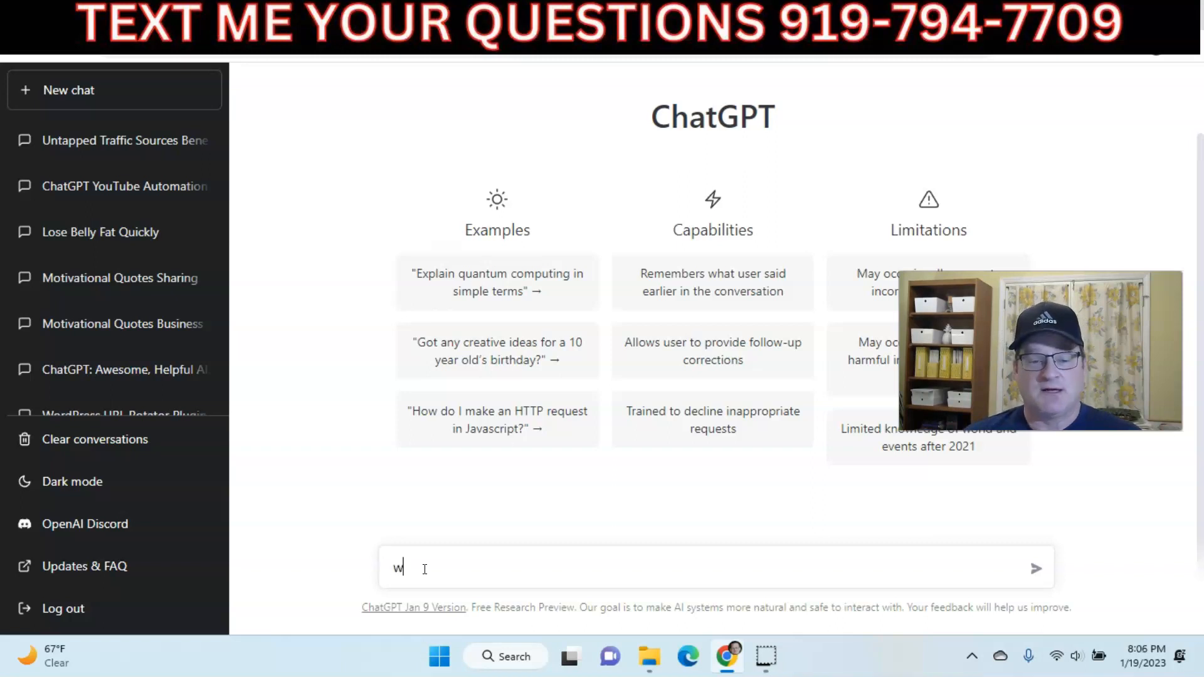
text(write a youtub)
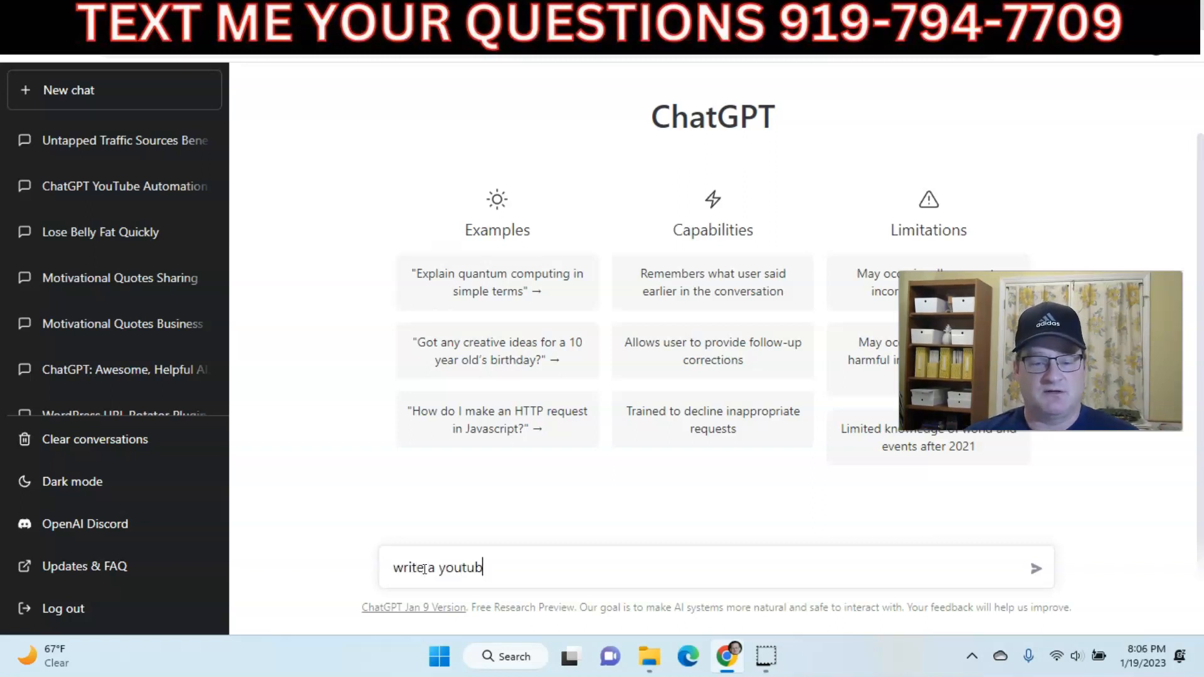
text(e video script)
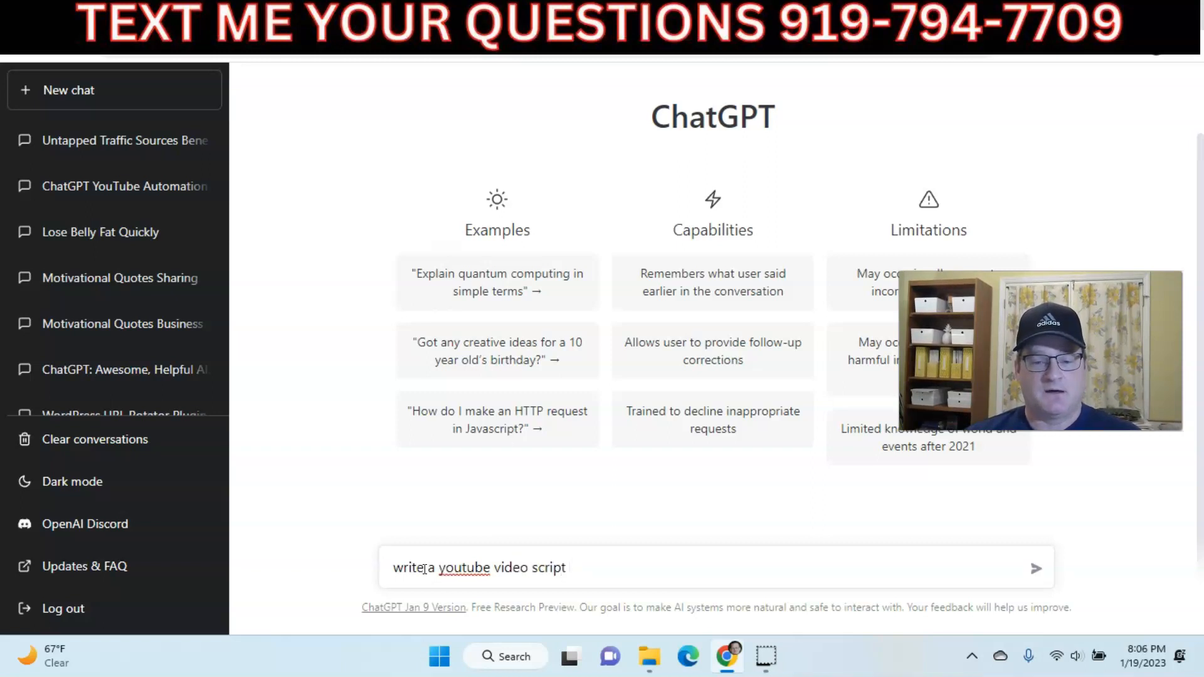
text( about keto bread)
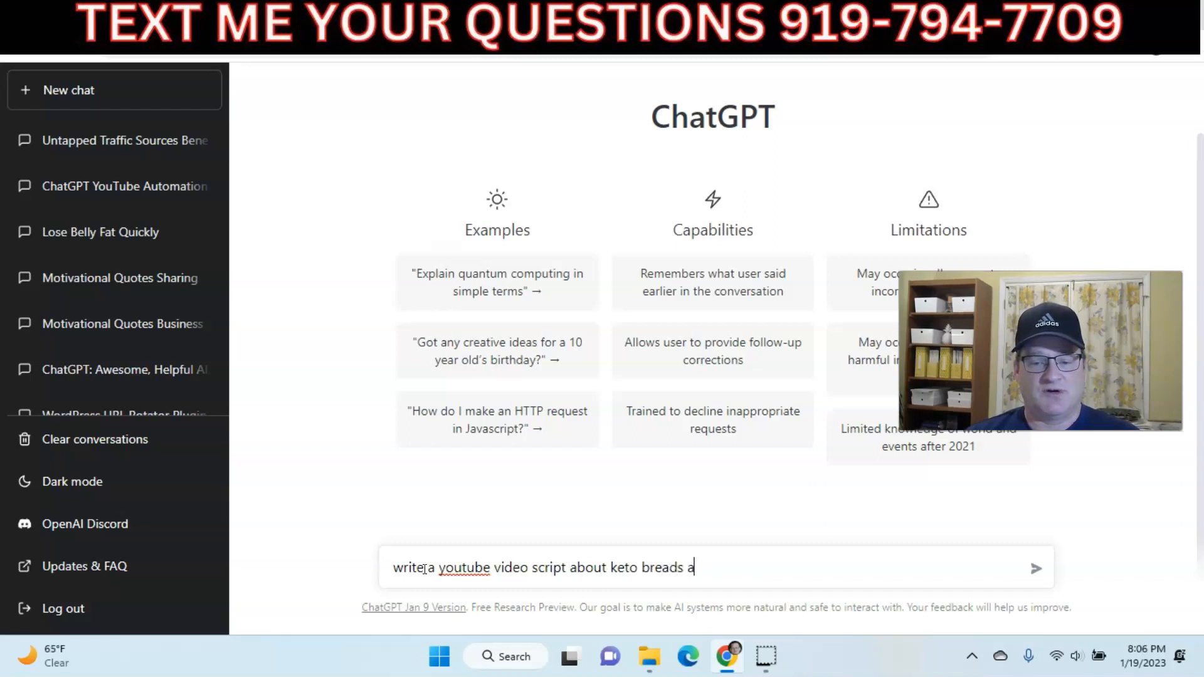
text(sserts in)
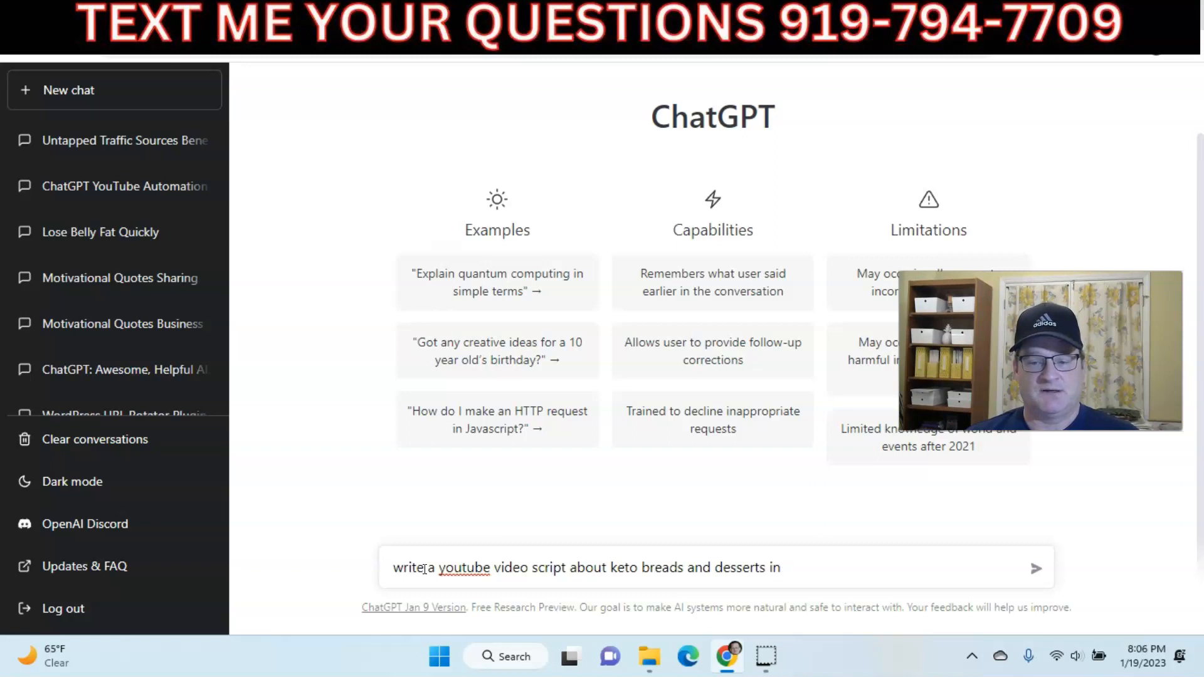
text( and desserts in an engaging t)
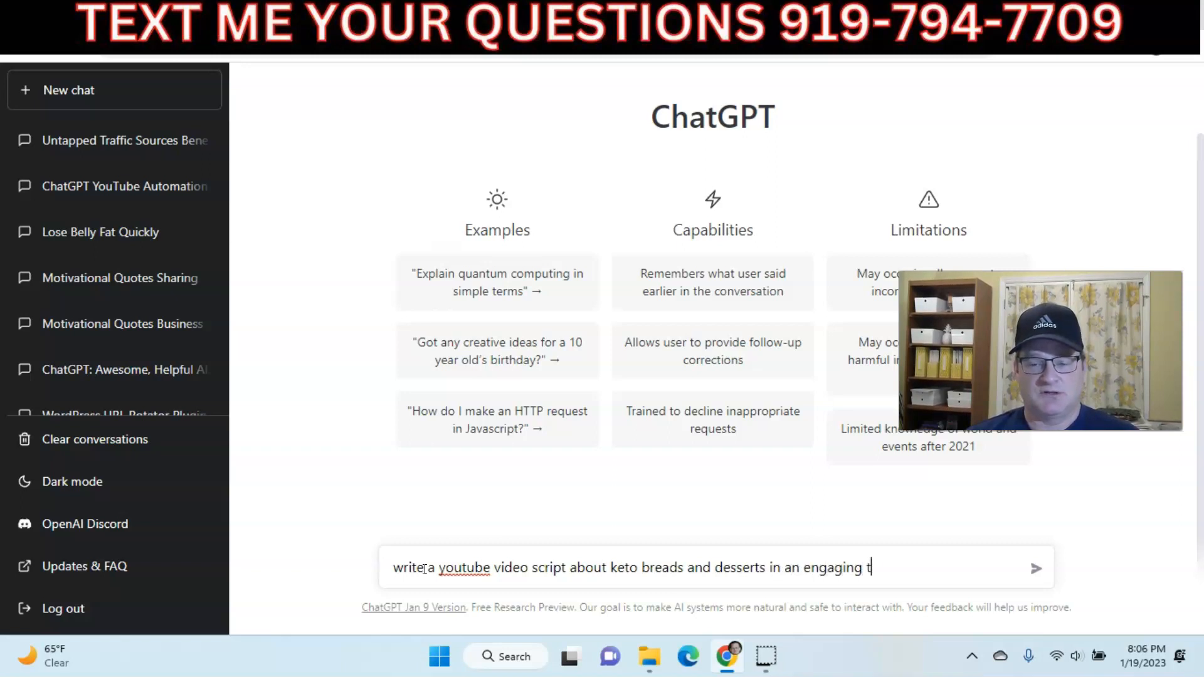
text(one)
key(Return)
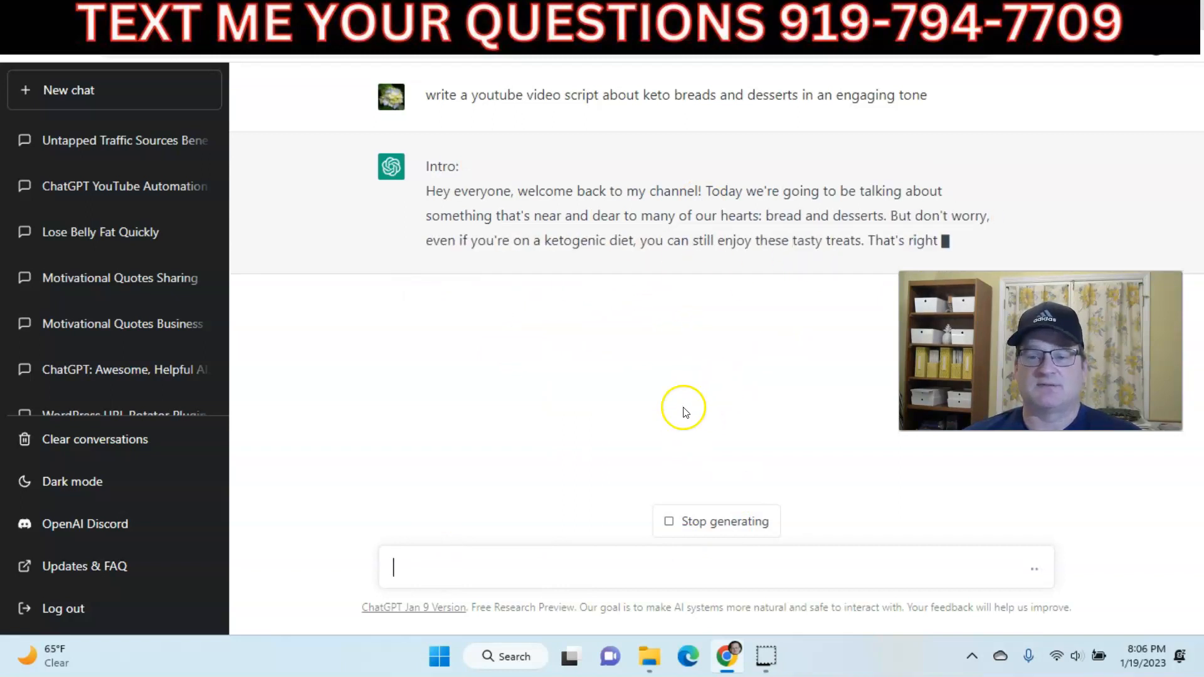
- Switch to Article Forge and enter "keto breads and keto desserts" as the new article's keyword
click(623, 21)
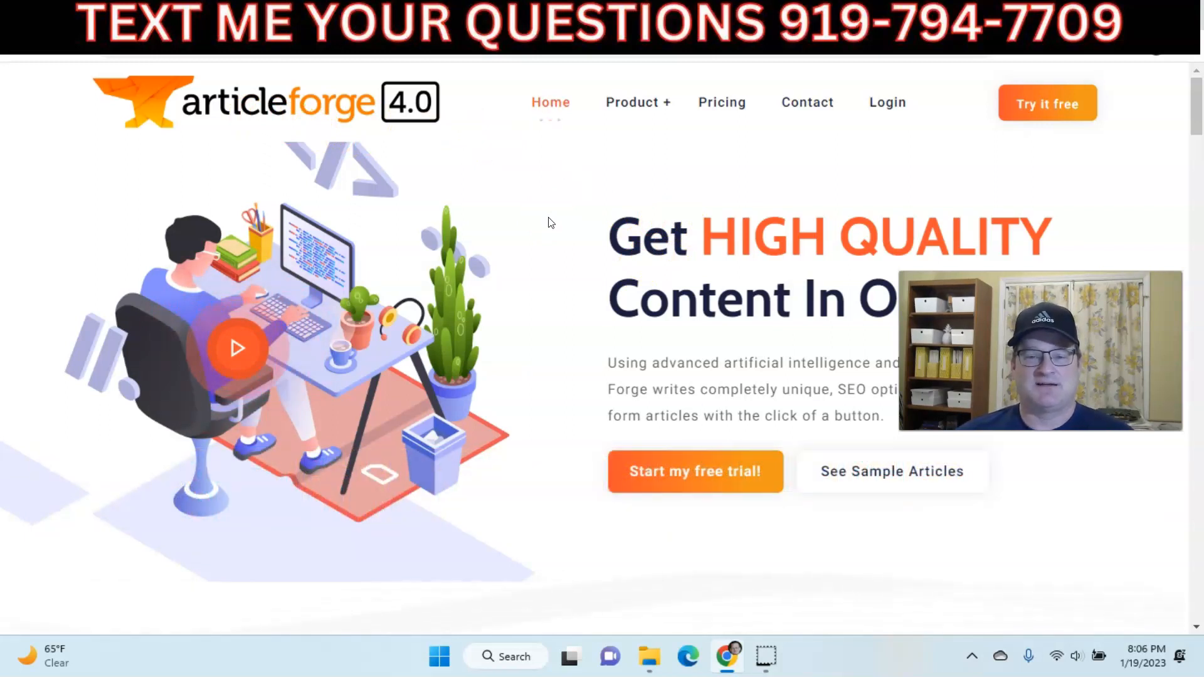
click(682, 41)
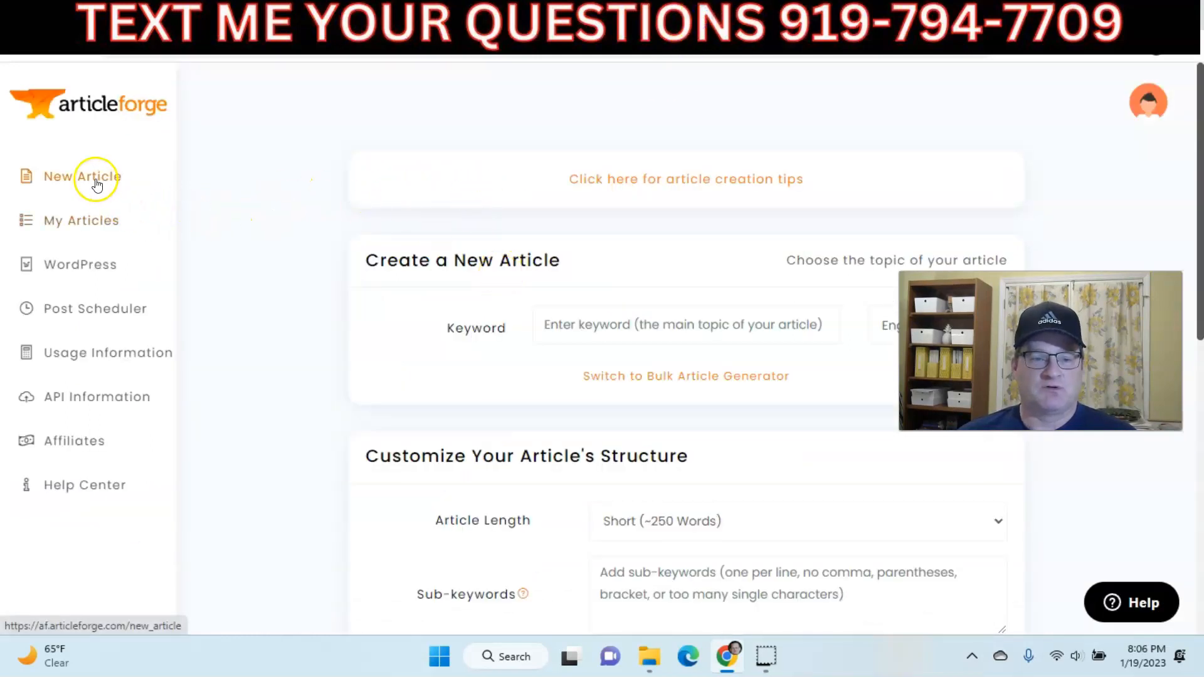
click(571, 324)
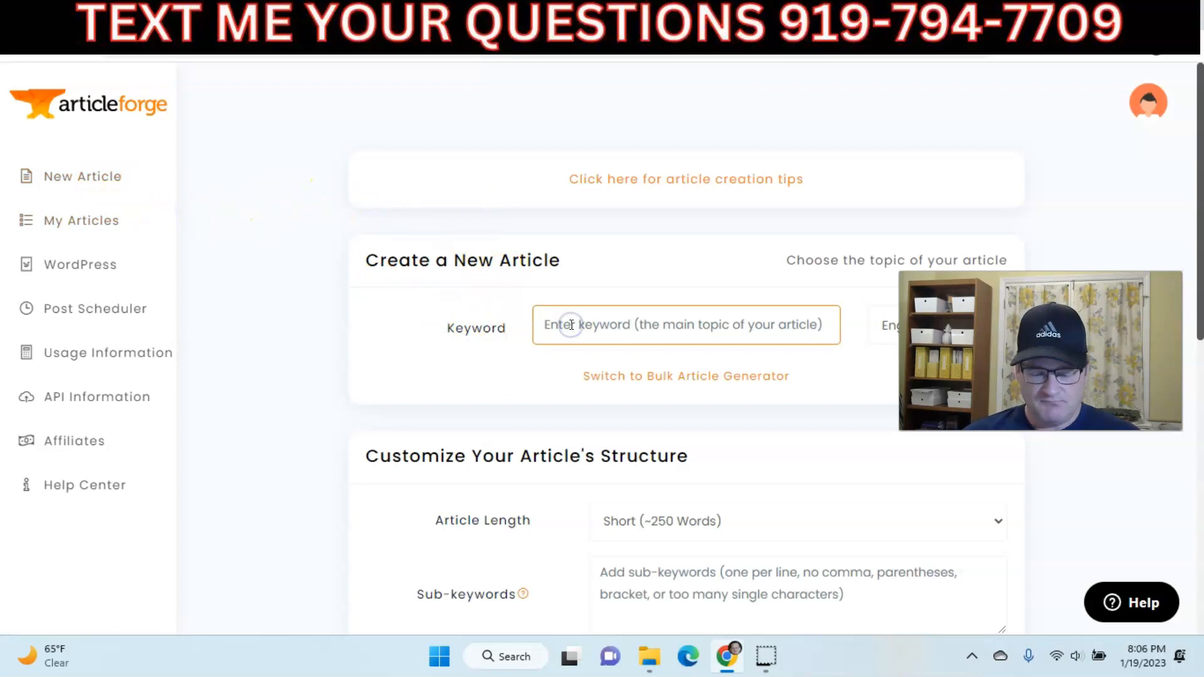
text(keto bread)
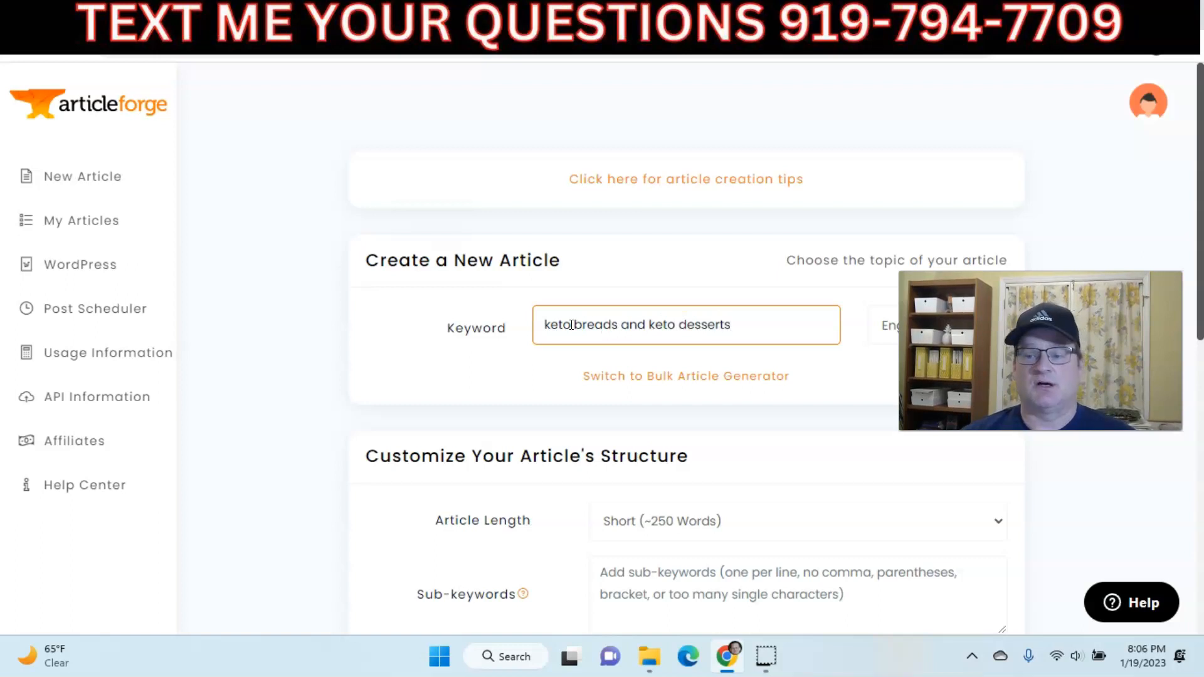
text(s and keto desserts)
- Set the article length to Medium (~500 Words)
scroll(551, 282, down, 4)
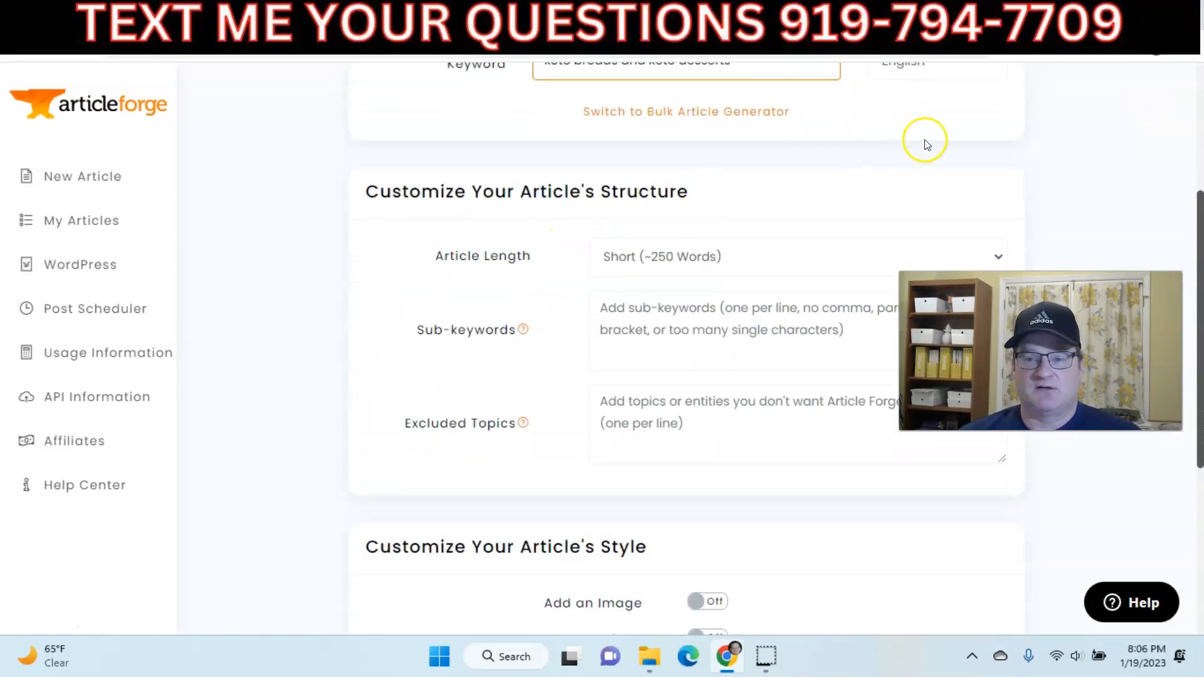
scroll(922, 138, up, 1)
scroll(740, 260, down, 1)
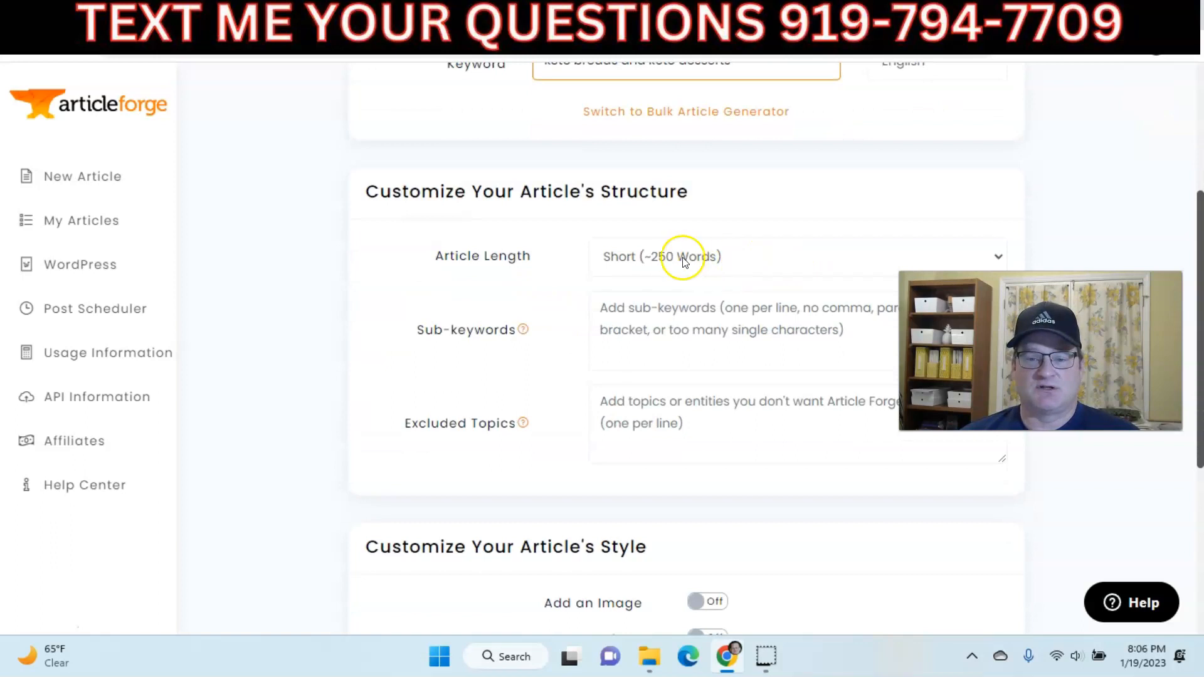
click(680, 256)
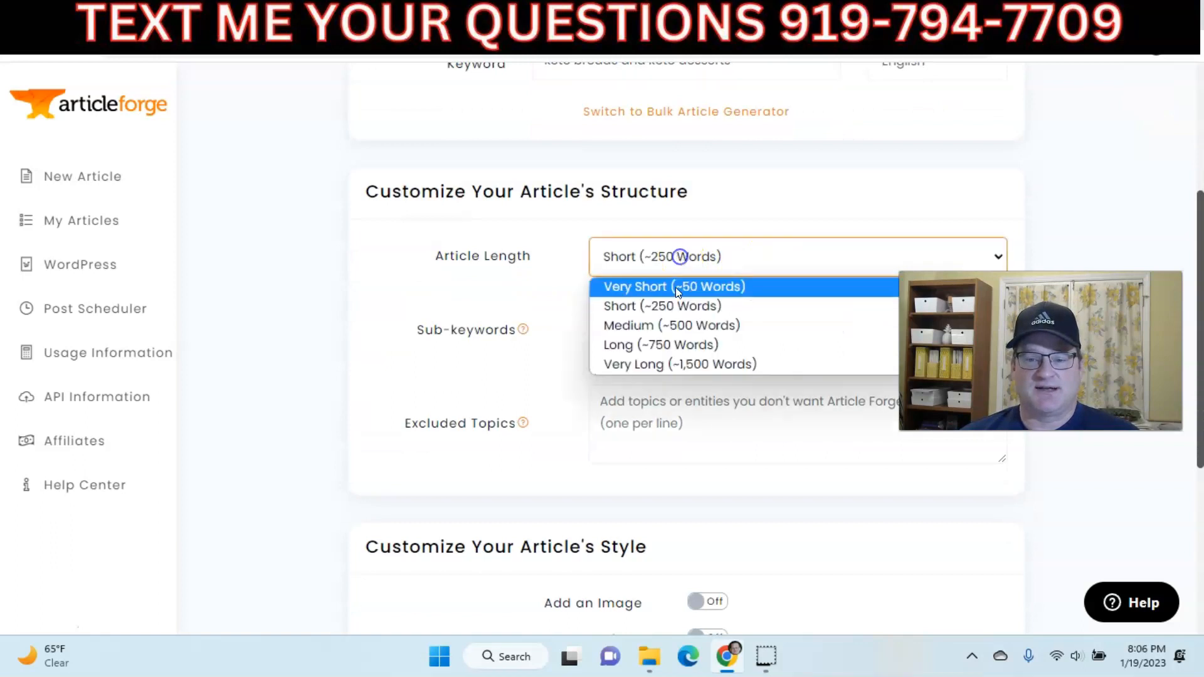
click(666, 325)
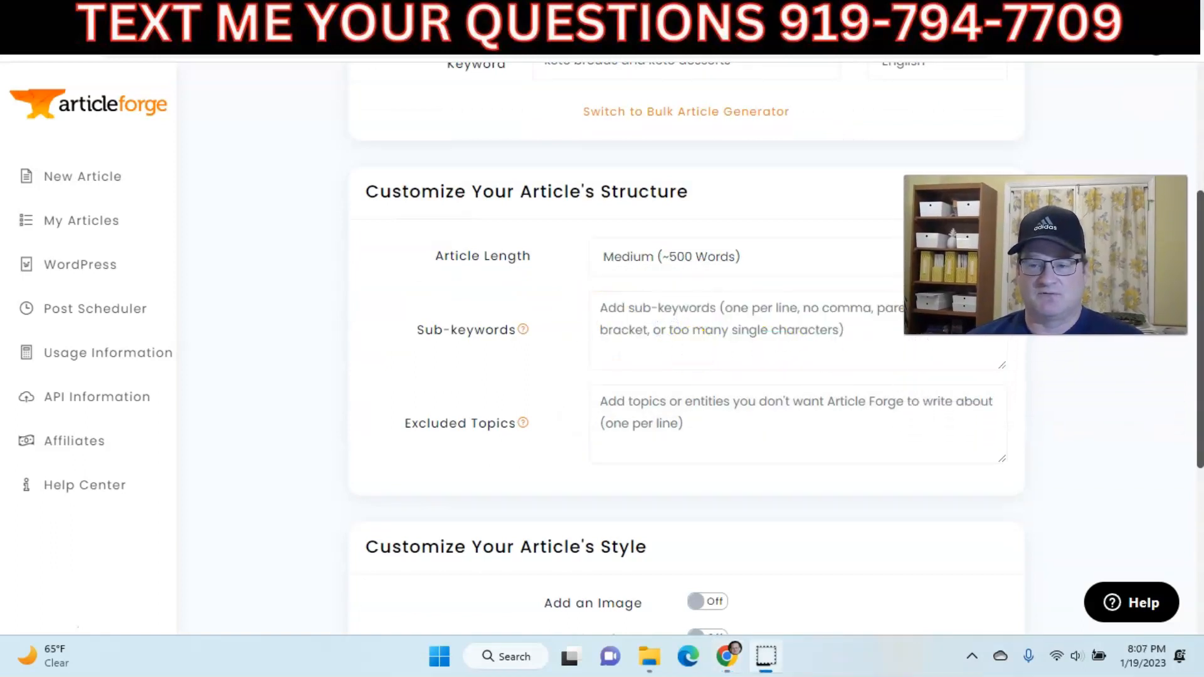
- Leave the sub-keywords and excluded topics empty and all style options off, and create the new article
click(724, 334)
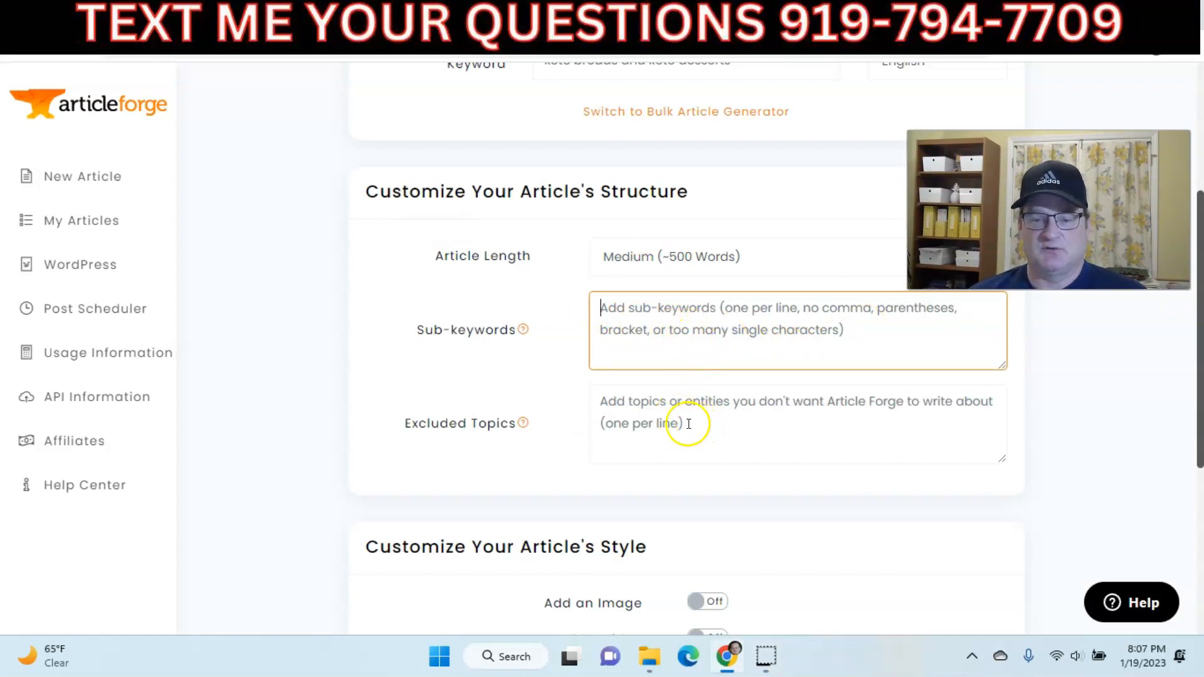
scroll(703, 418, down, 4)
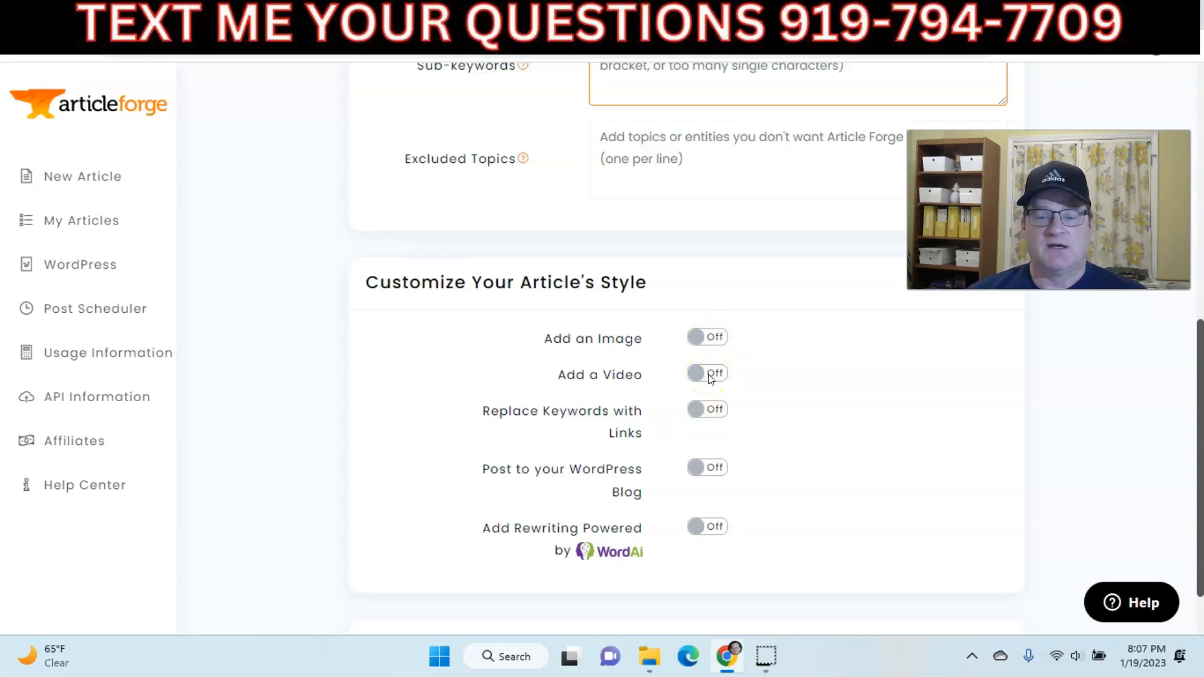
scroll(709, 375, down, 1)
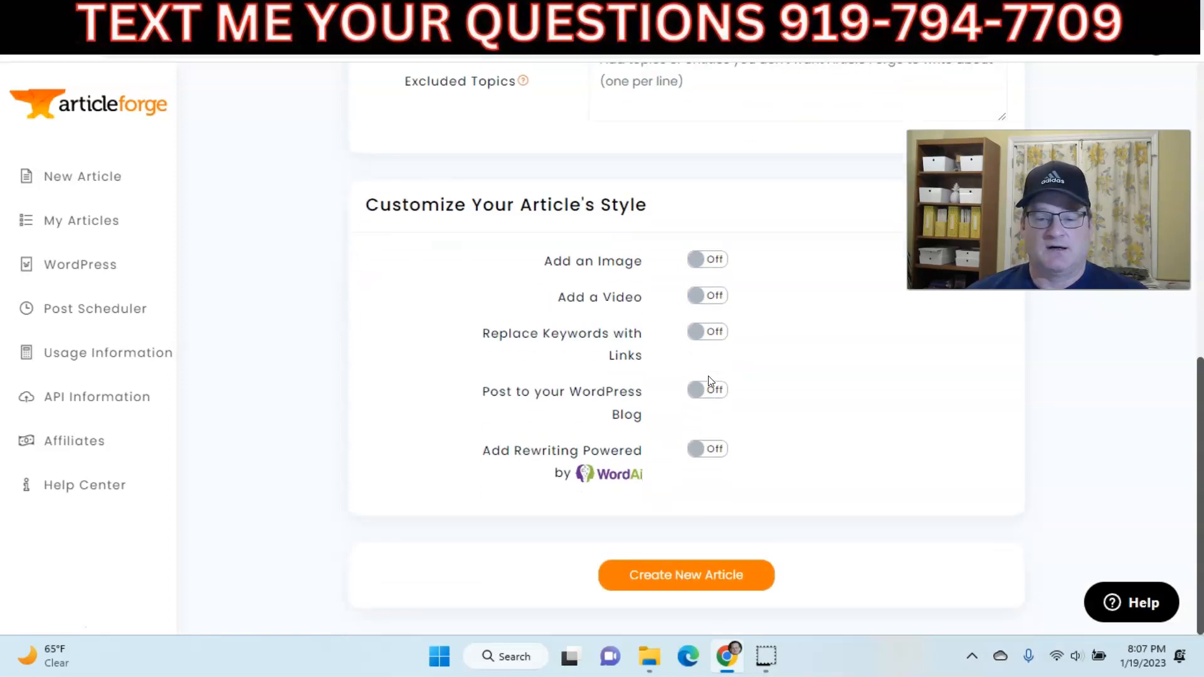
click(692, 574)
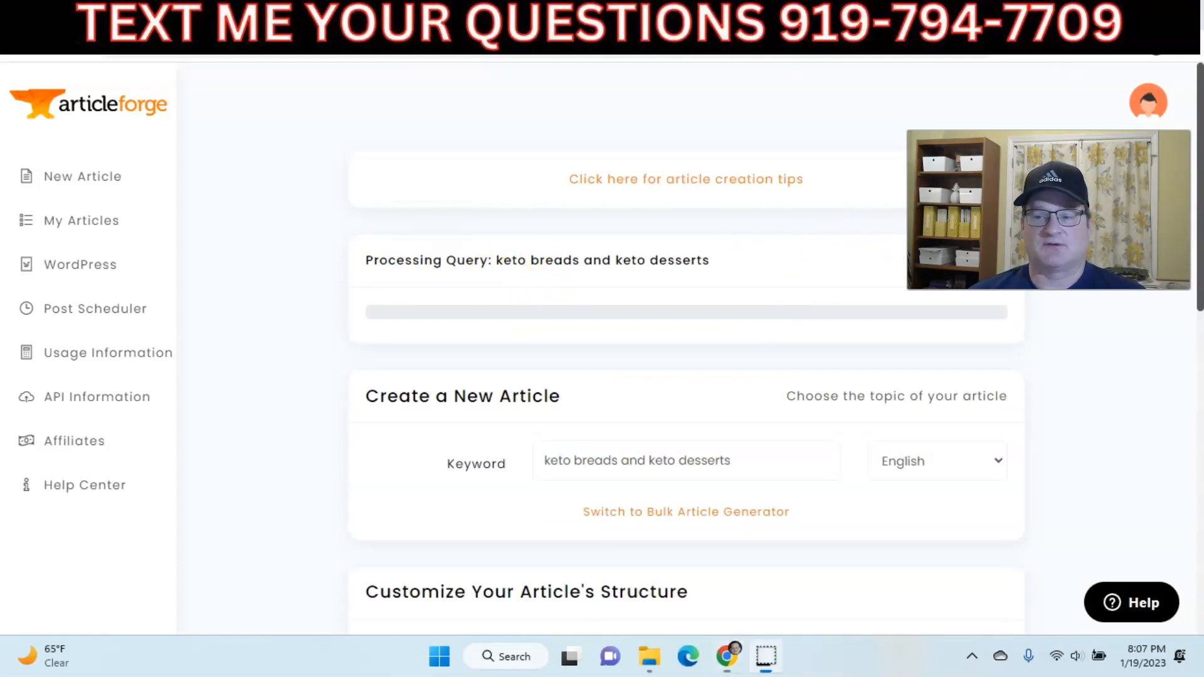
- Return to ChatGPT and review the generated keto breads and desserts script from its intro through both recipe segments to the outro
click(555, 15)
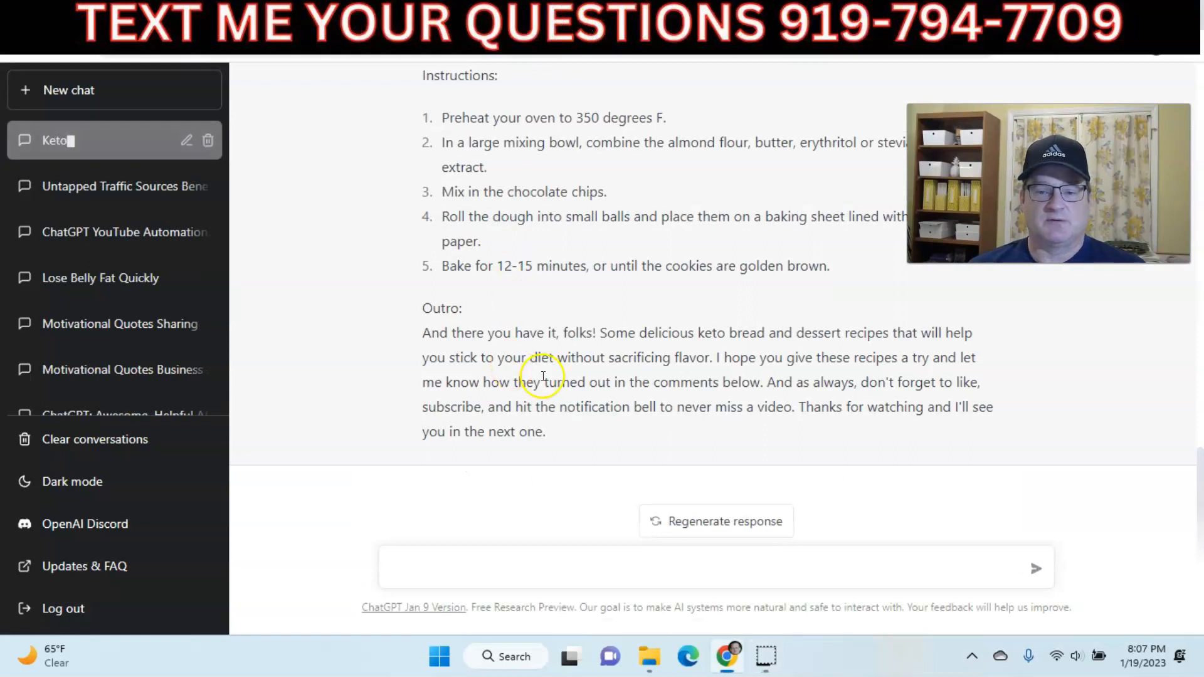
scroll(547, 375, up, 3)
scroll(549, 376, up, 12)
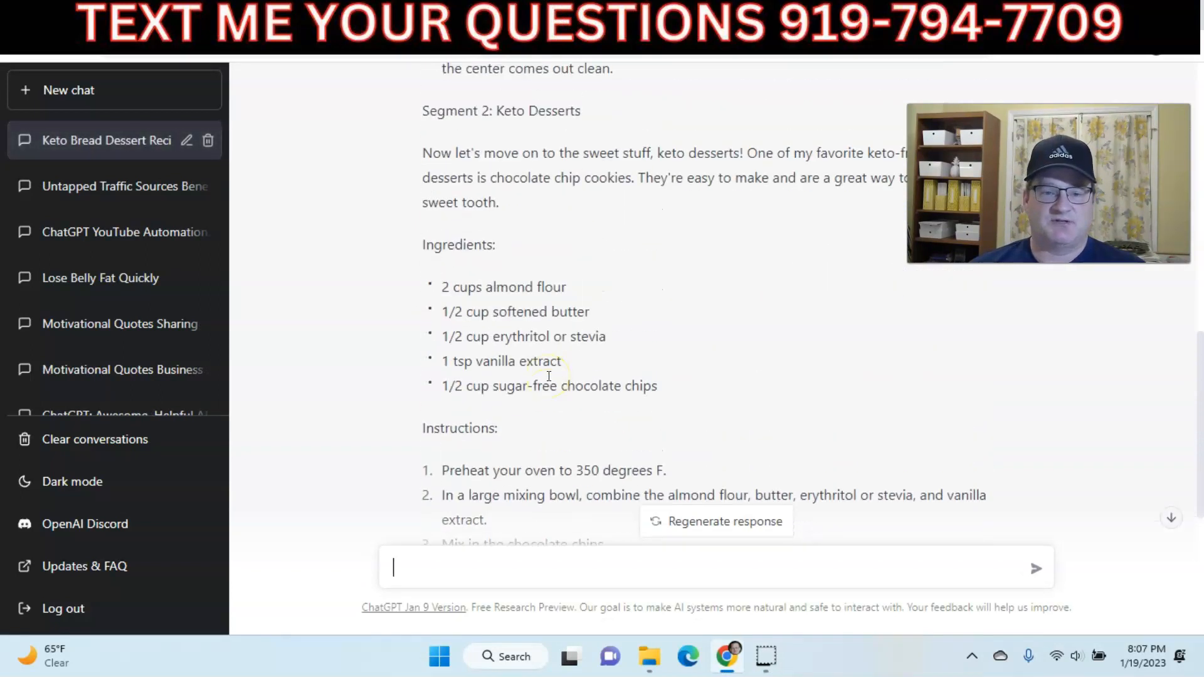
scroll(548, 376, up, 3)
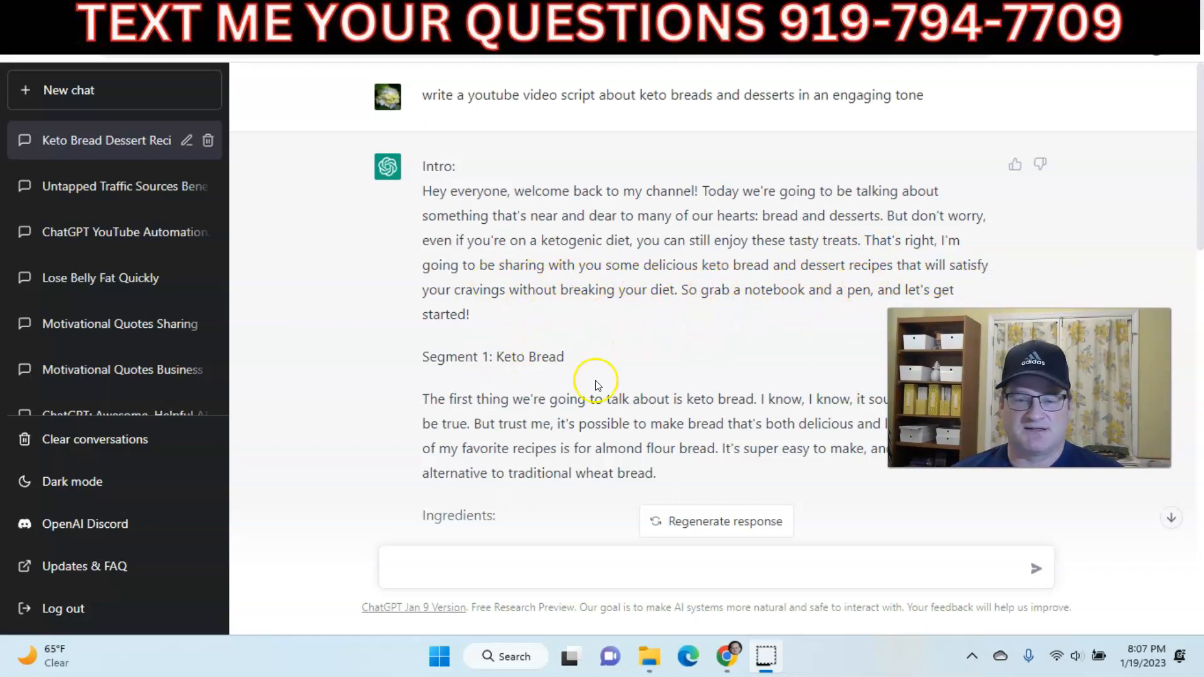
scroll(488, 261, down, 3)
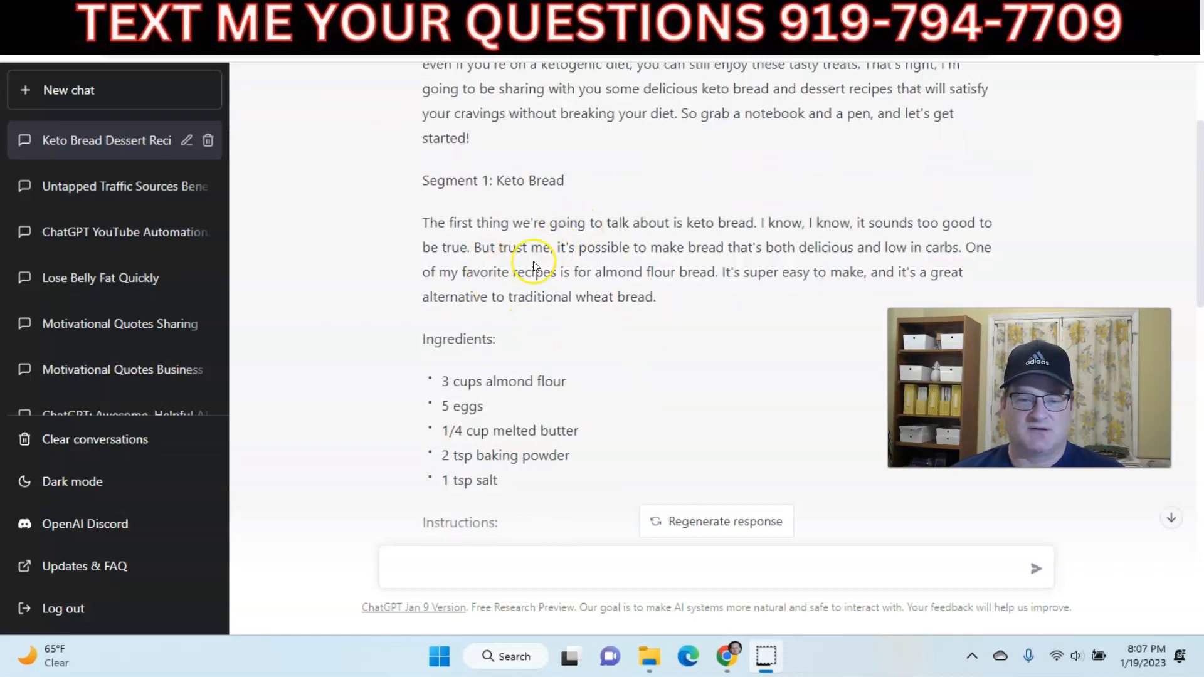
scroll(551, 258, down, 3)
scroll(502, 326, down, 6)
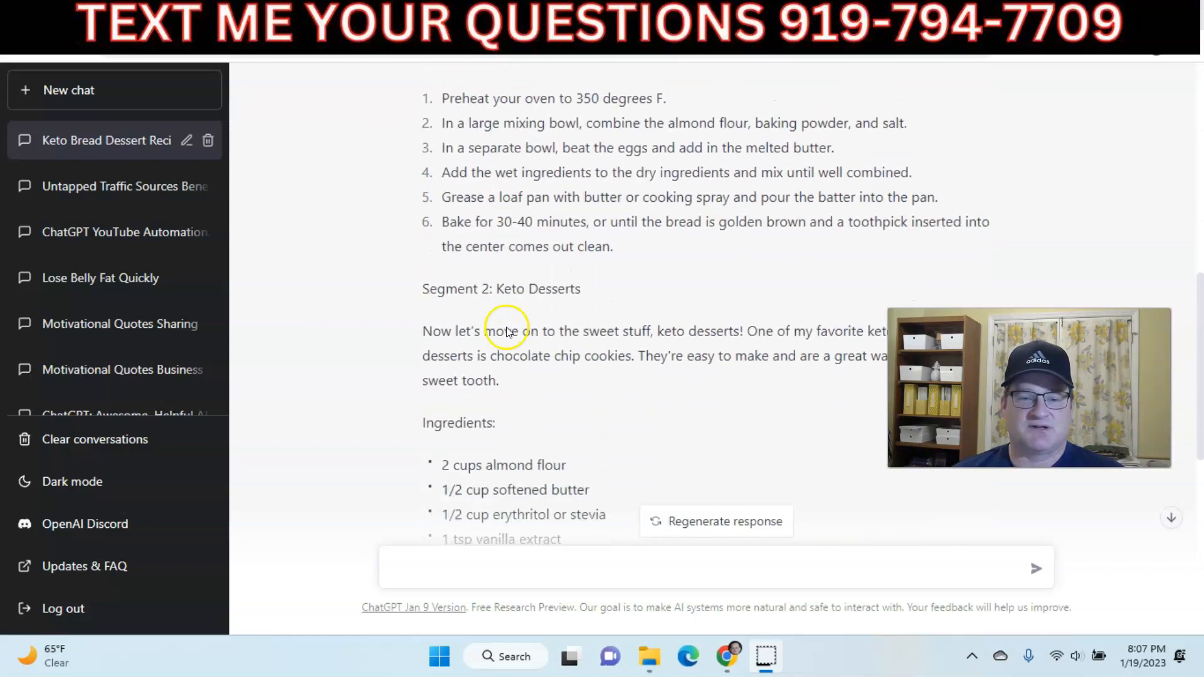
scroll(552, 250, down, 2)
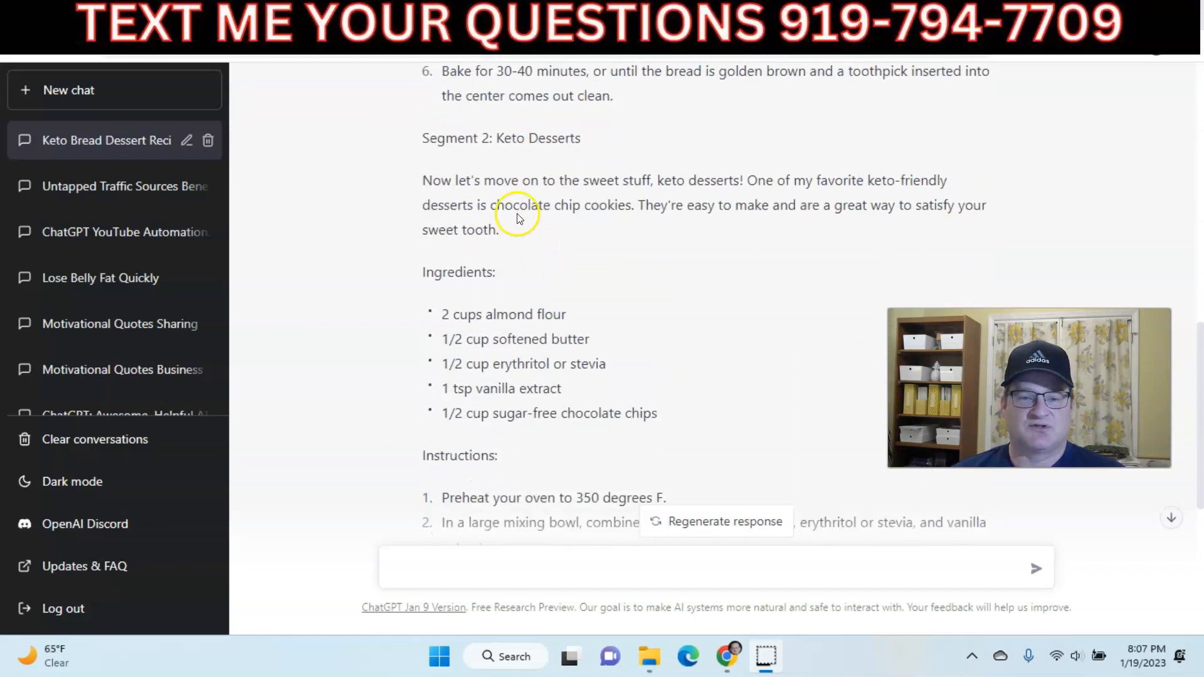
scroll(586, 215, down, 4)
scroll(551, 232, down, 2)
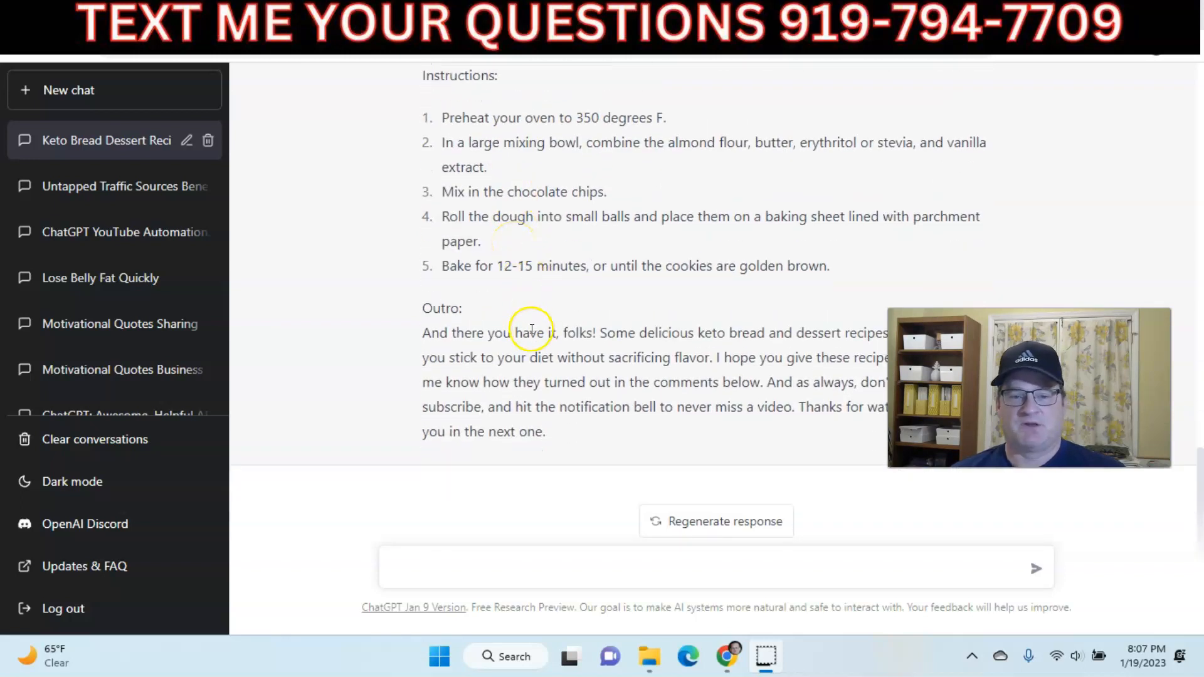
scroll(532, 328, up, 4)
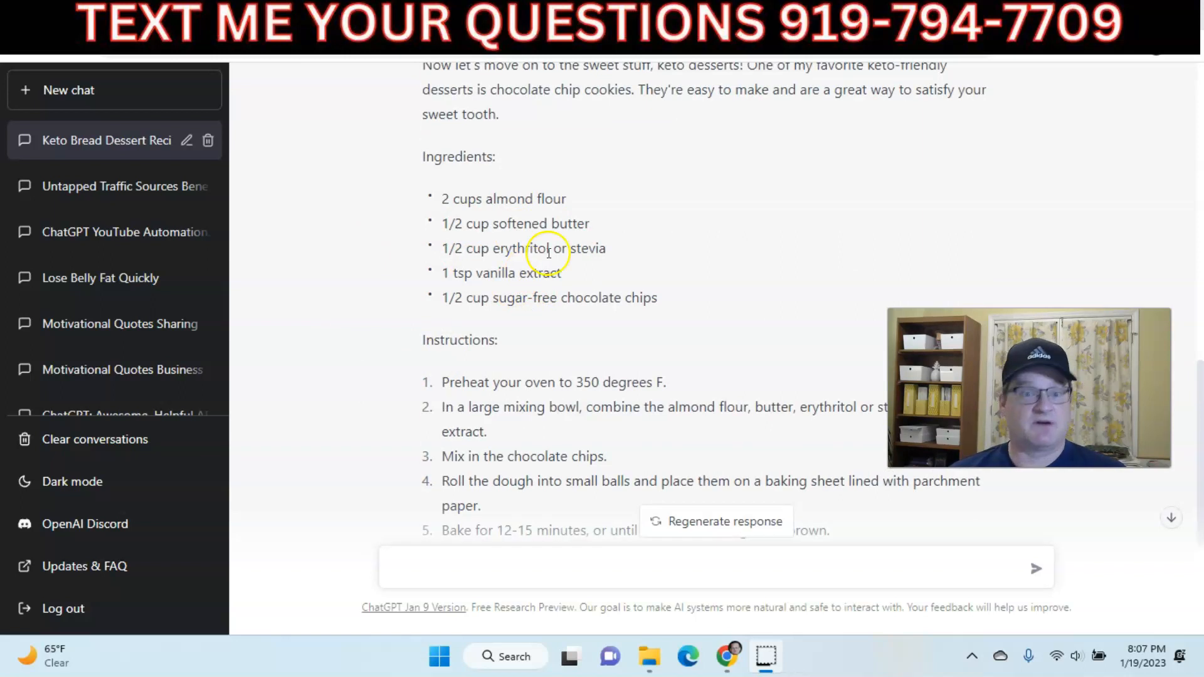
scroll(548, 253, up, 15)
scroll(547, 251, up, 2)
scroll(539, 254, down, 6)
scroll(536, 256, down, 12)
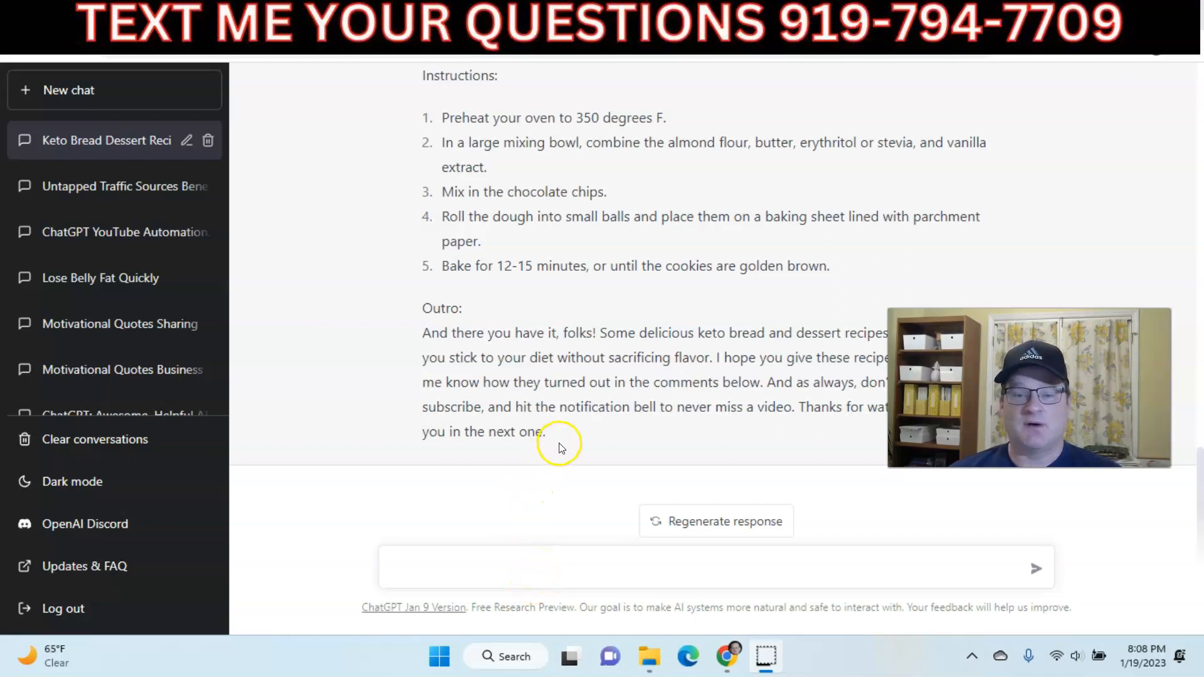
- Go back to the start of the ChatGPT keto script and switch to Article Forge to check the article's progress
click(491, 569)
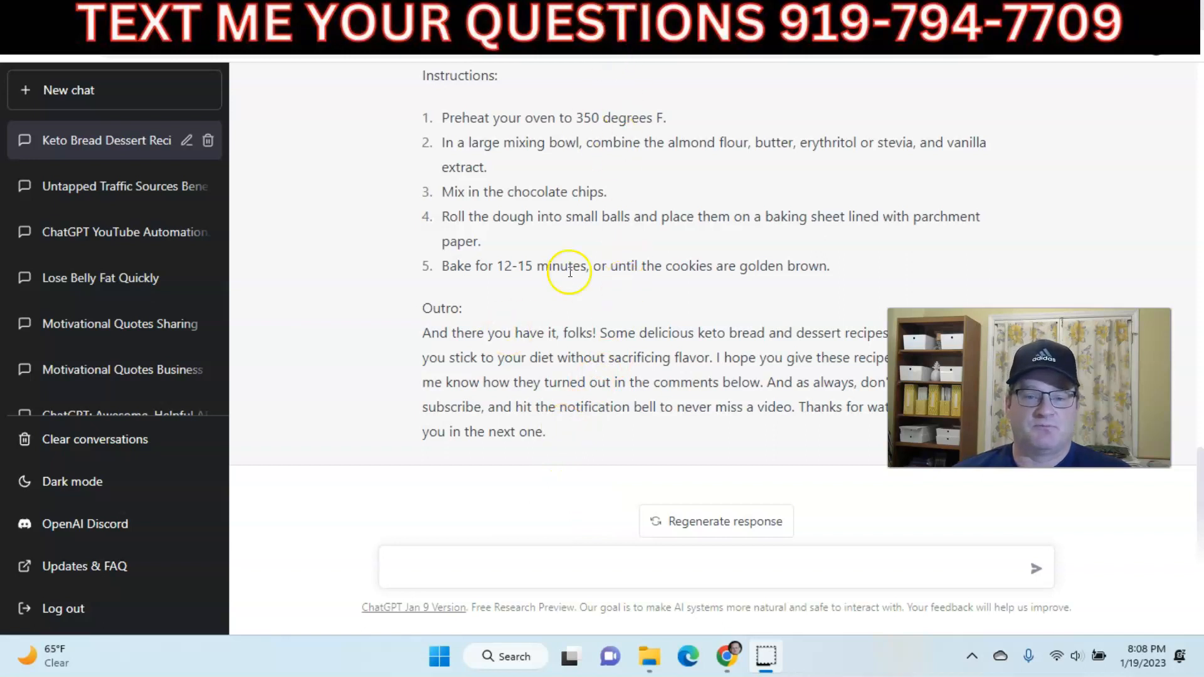
scroll(497, 290, up, 5)
scroll(498, 228, up, 4)
scroll(502, 224, up, 8)
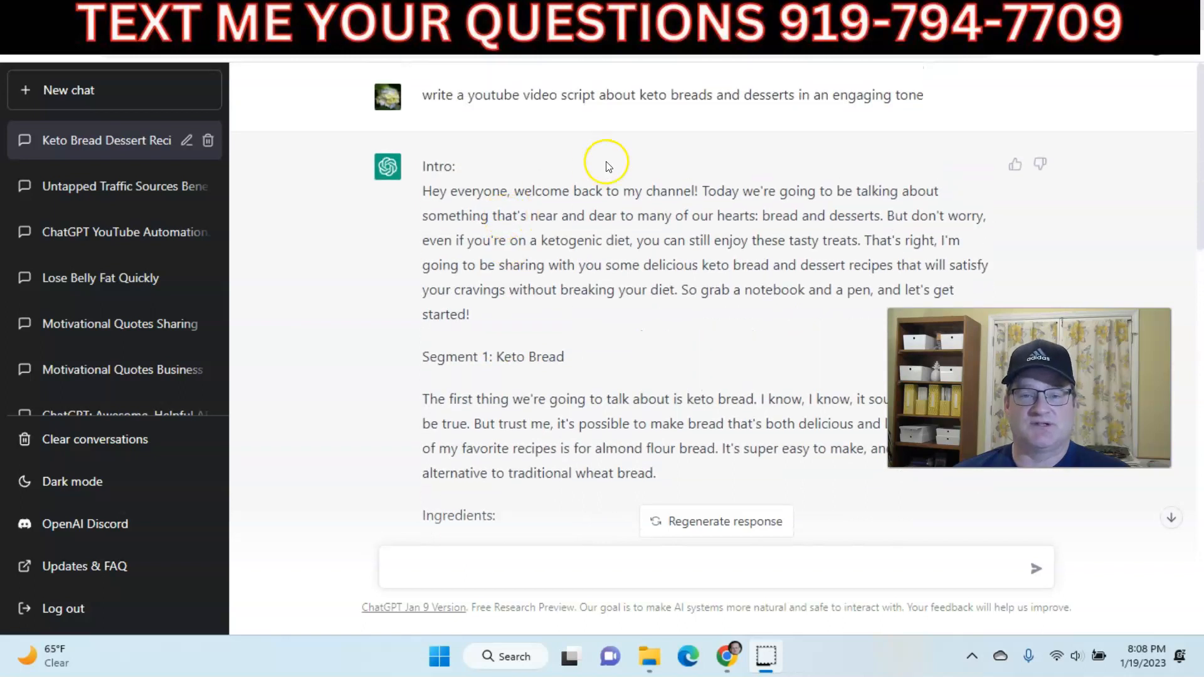
click(687, 20)
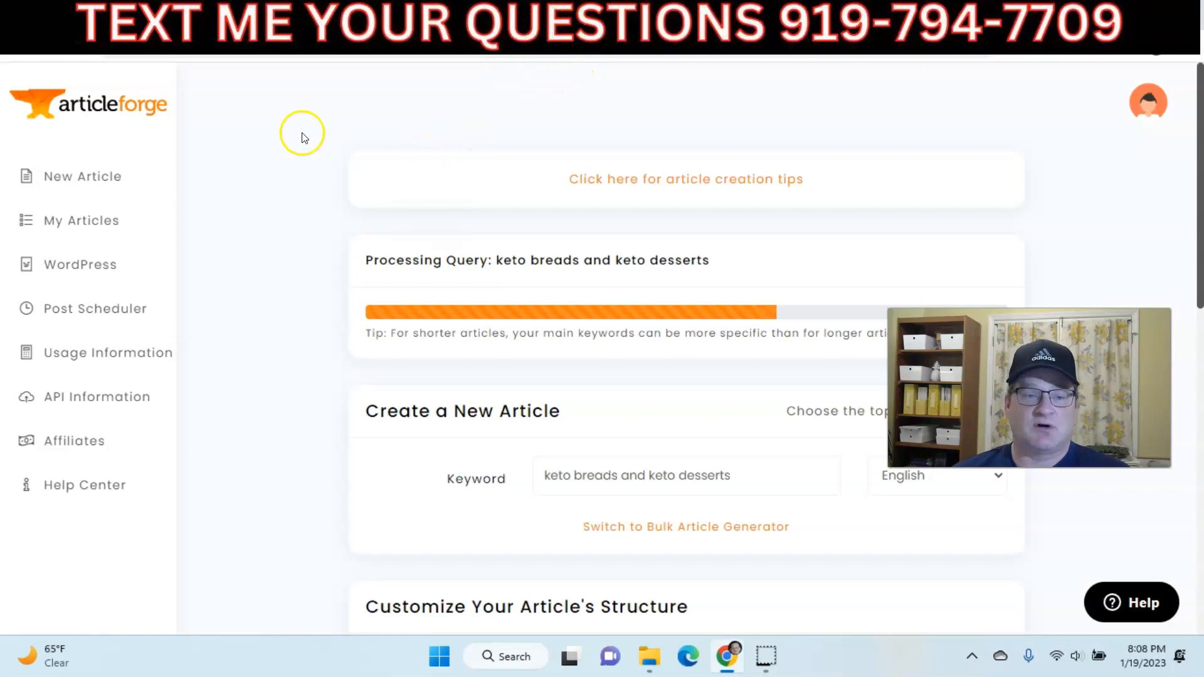
- Open the pricing page of the Article Forge website and examine the monthly, yearly and business plans, free trial and money-back guarantee
click(616, 28)
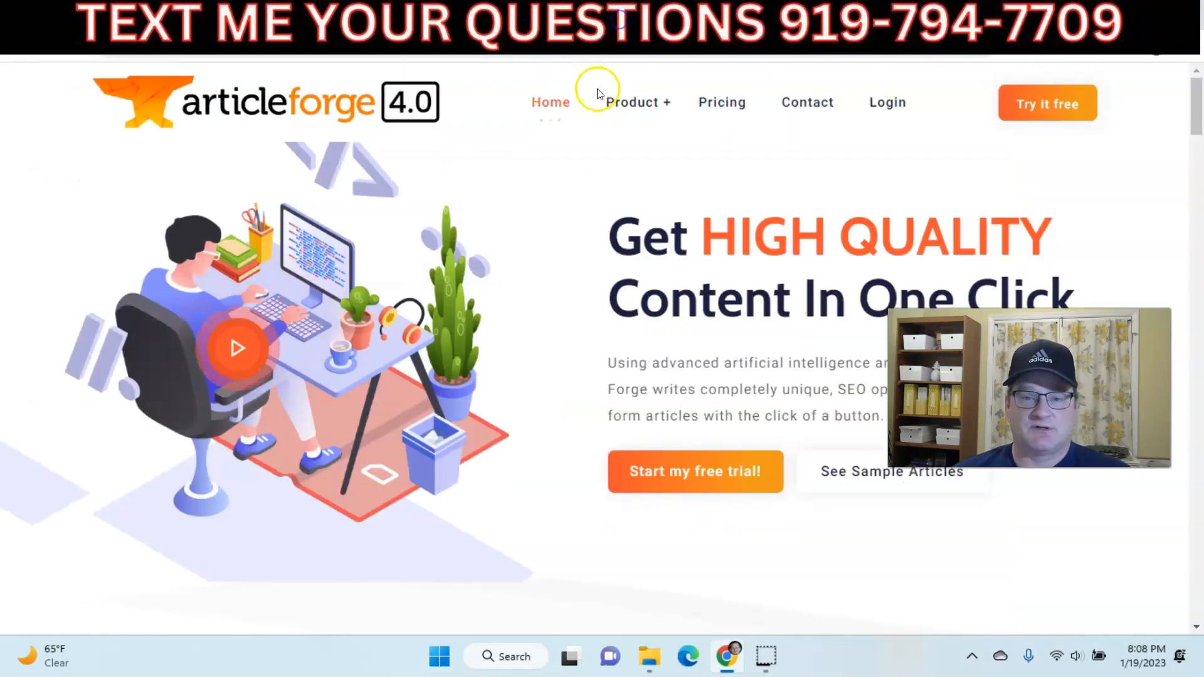
click(704, 106)
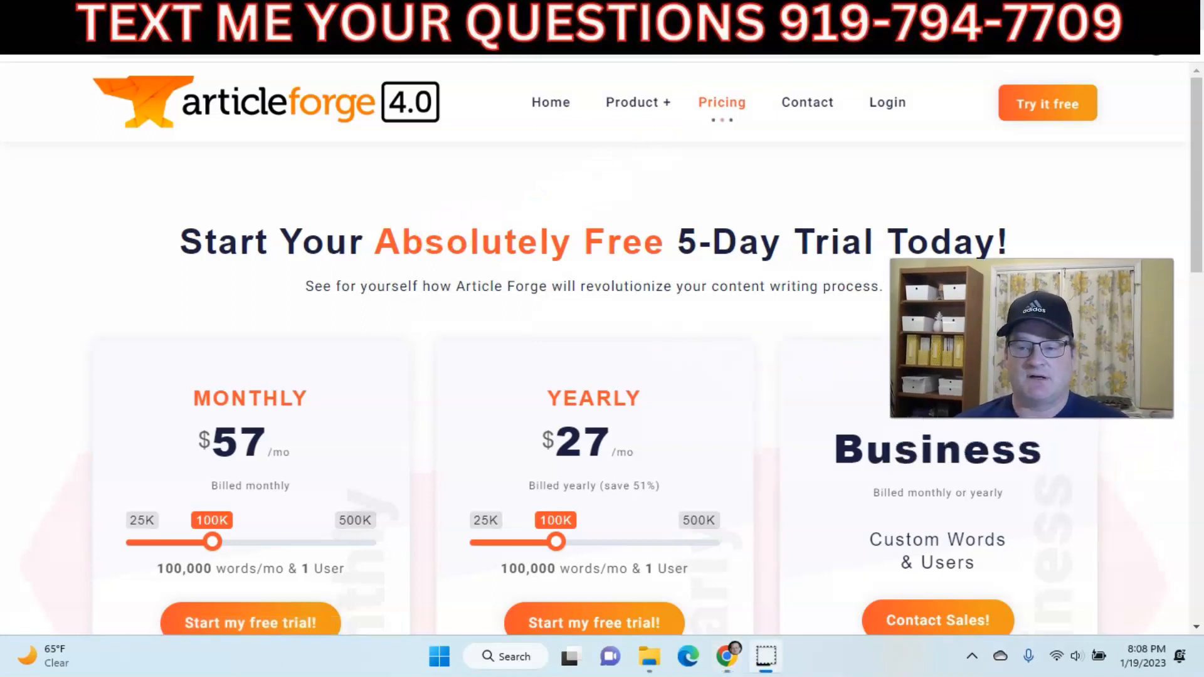
scroll(451, 276, down, 4)
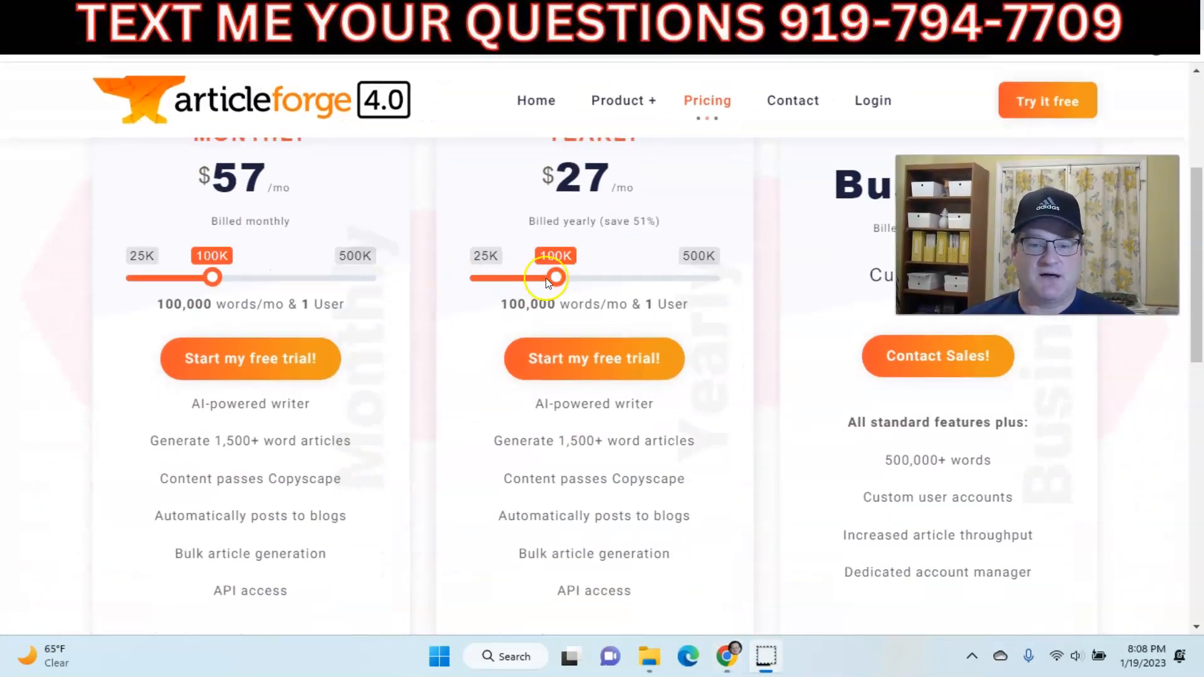
scroll(574, 288, up, 3)
scroll(573, 288, up, 1)
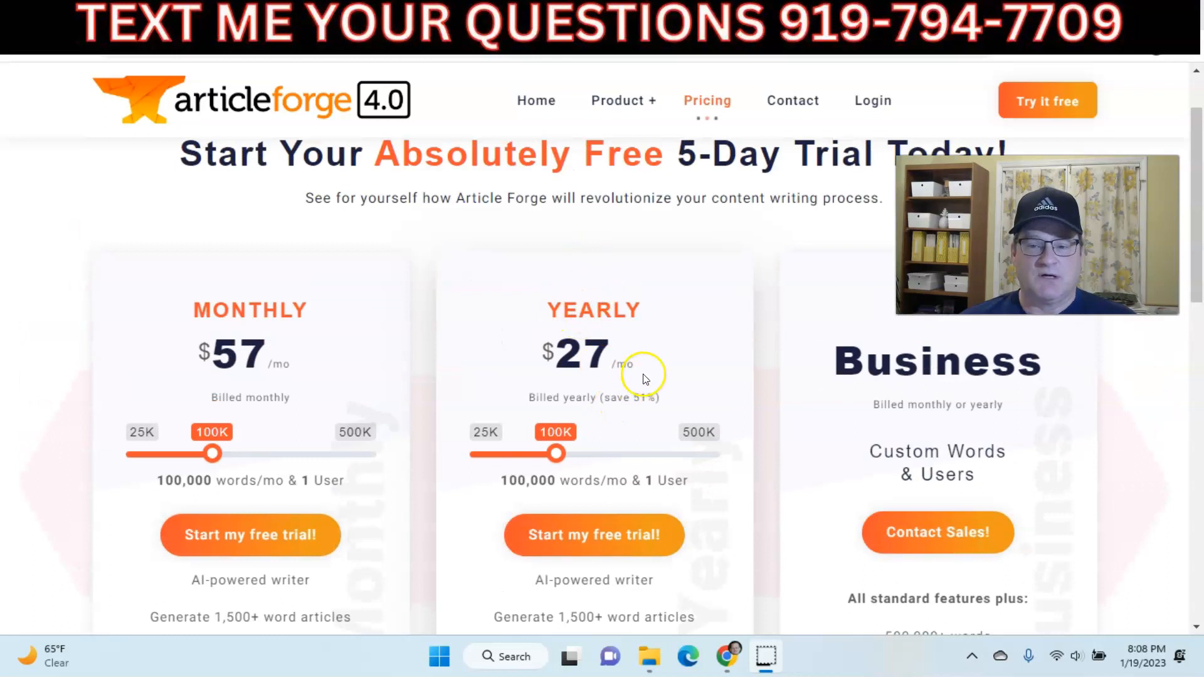
scroll(574, 376, down, 11)
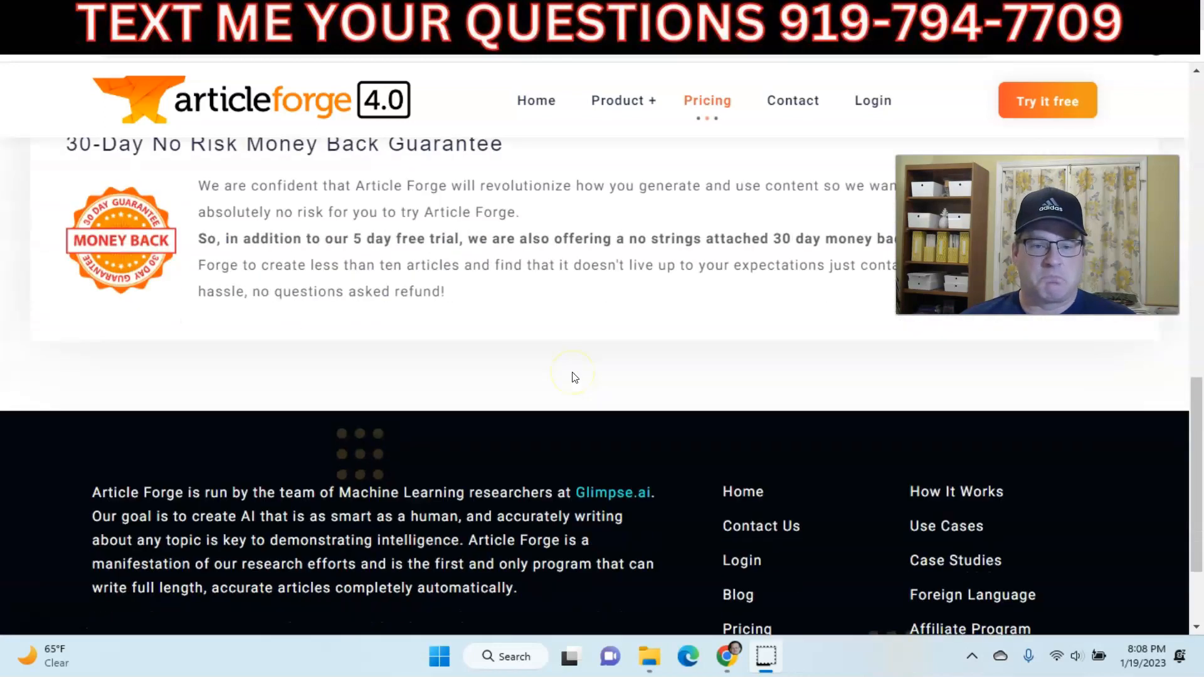
scroll(572, 377, up, 11)
scroll(608, 330, down, 2)
scroll(609, 331, up, 2)
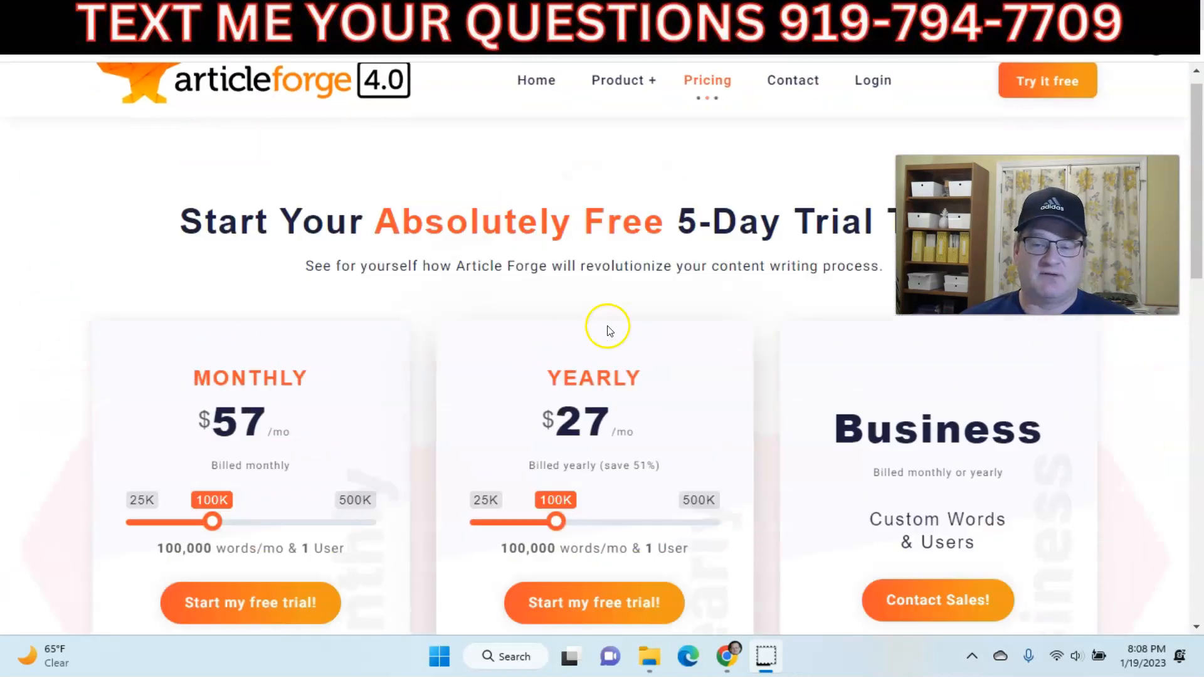
scroll(609, 330, up, 1)
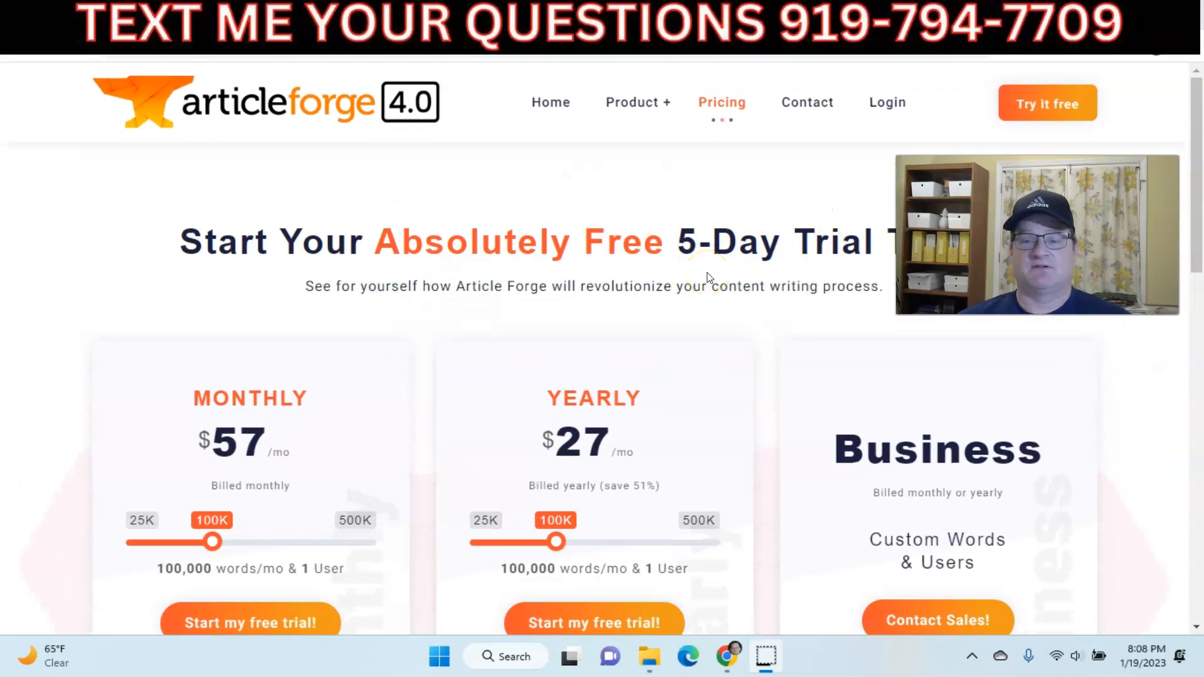
scroll(684, 269, down, 3)
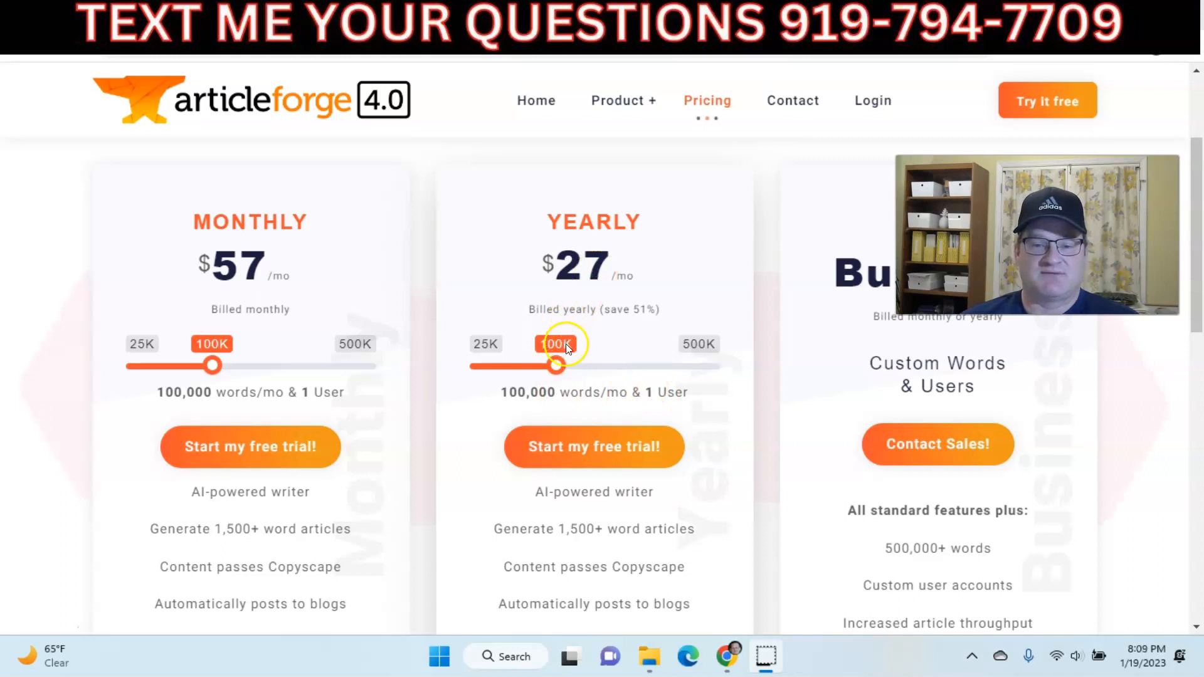
- Set the word allowance of both the yearly and the monthly Article Forge plans to 25K
click(555, 366)
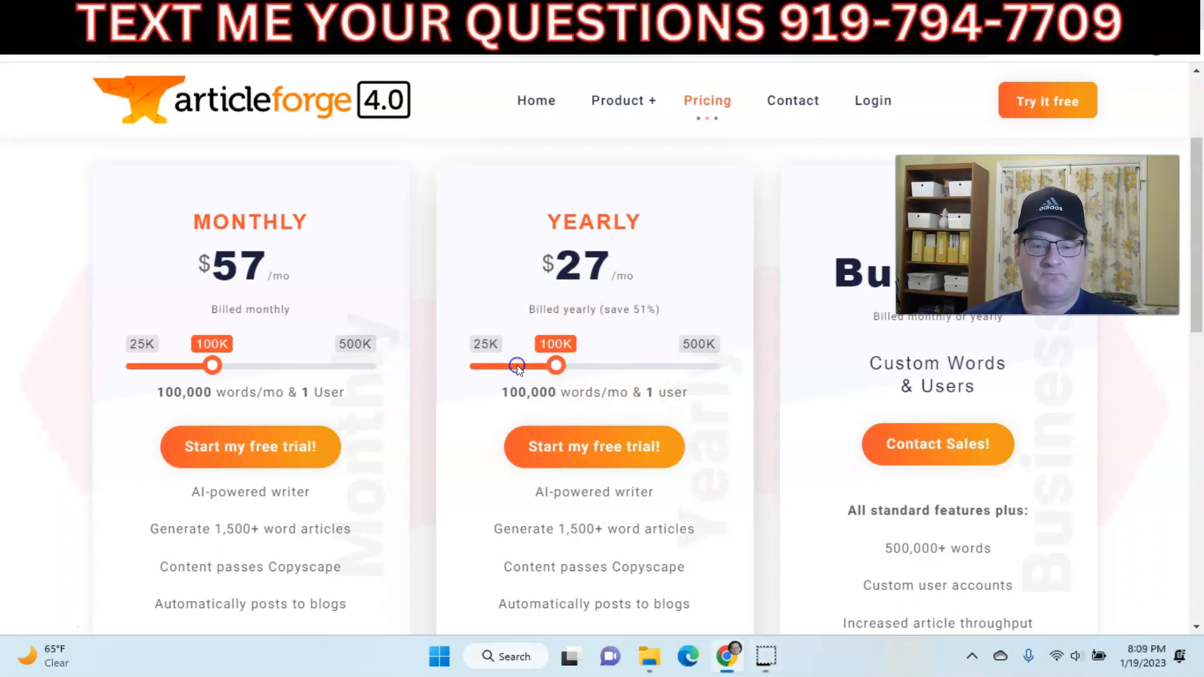
mouse_move(556, 366)
mouse_down()
mouse_move(635, 367)
mouse_move(540, 365)
mouse_up()
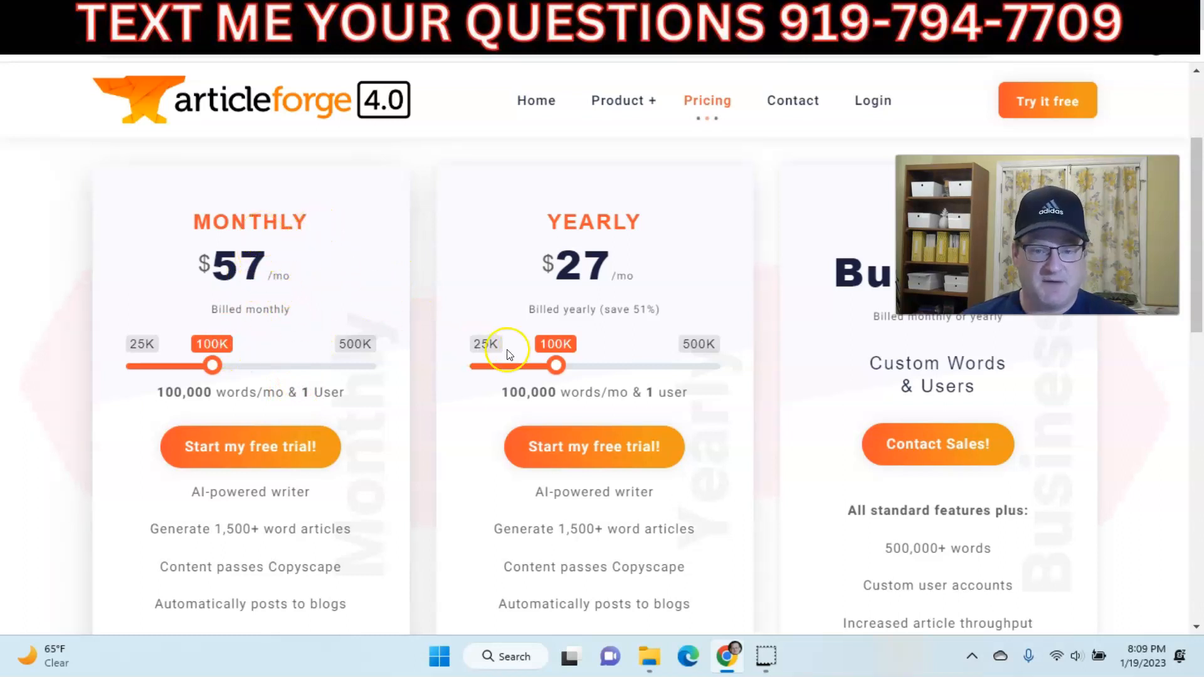
drag(541, 366, 476, 366)
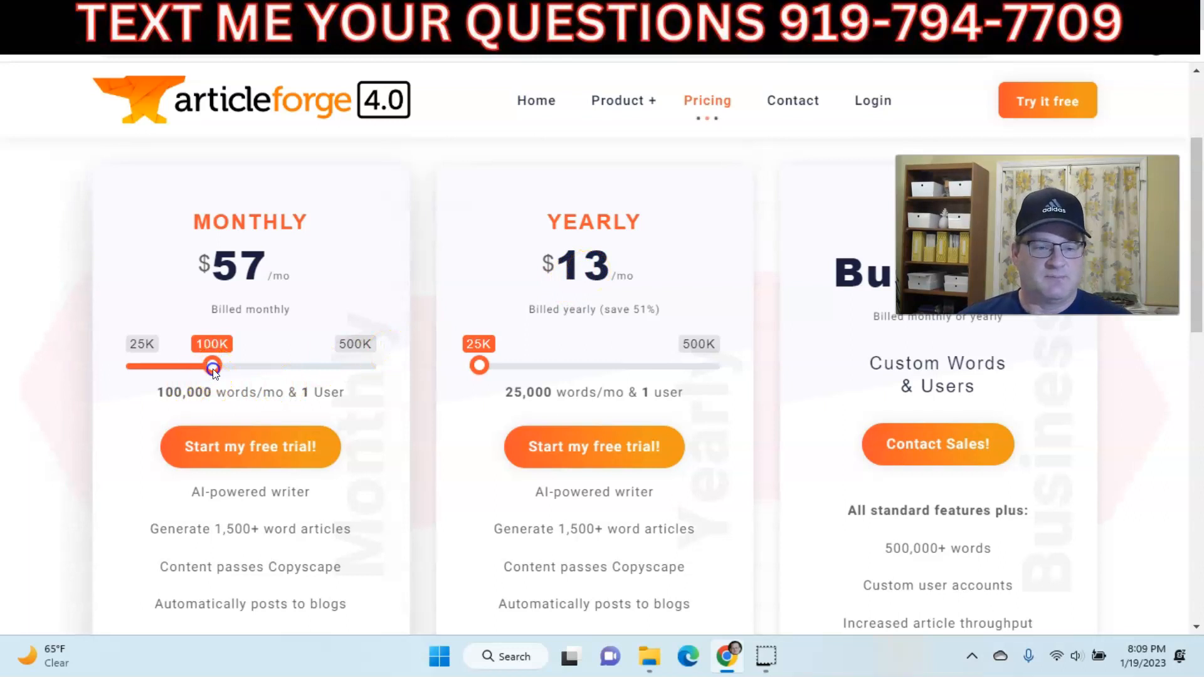
drag(213, 365, 134, 366)
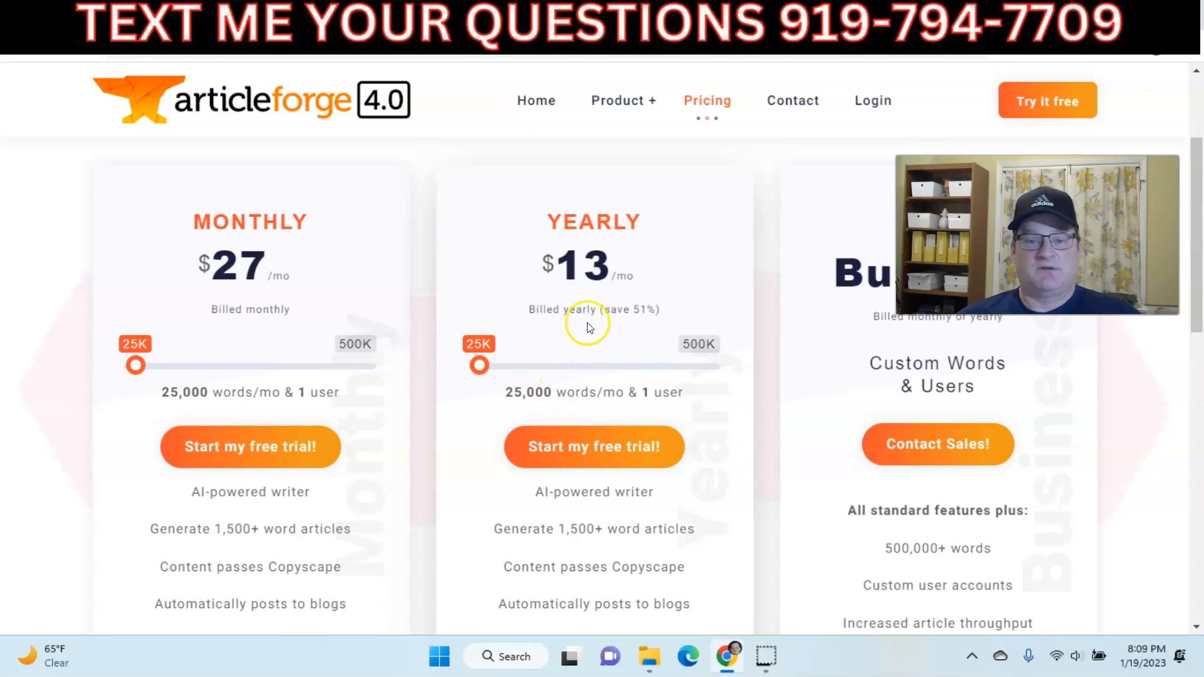
- Check the article's progress, visit the Pictory homepage, and highlight "video (A.I. software)" in item 4 of the Google Docs outline
click(701, 10)
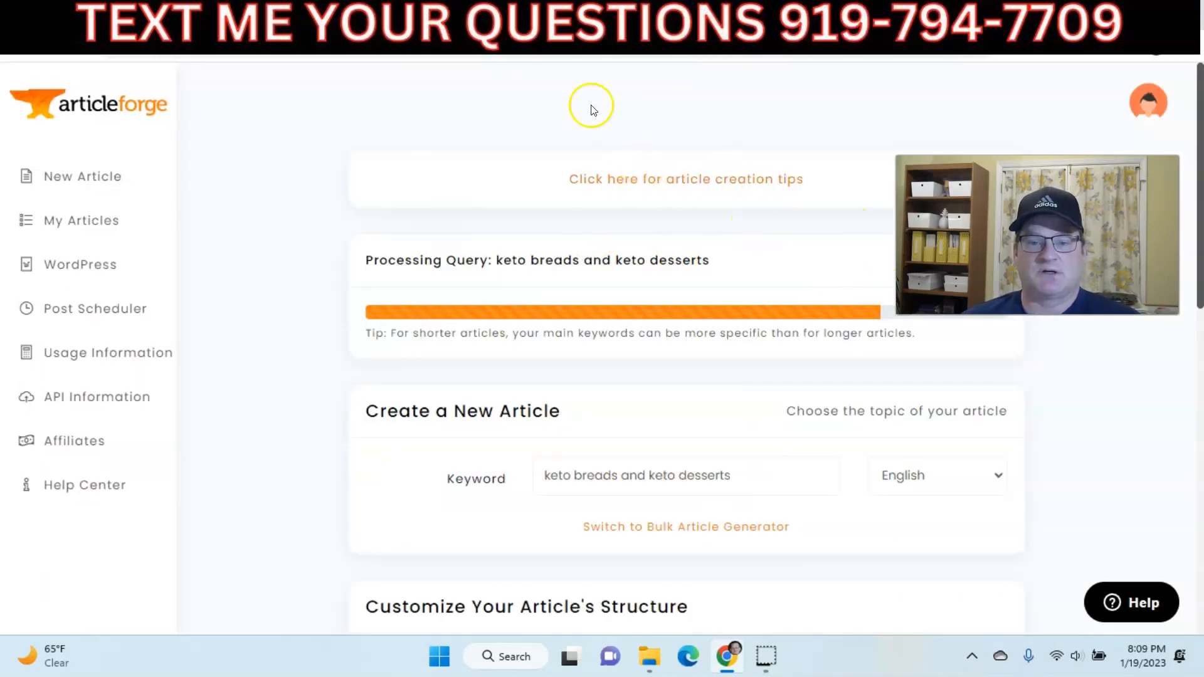
click(781, 17)
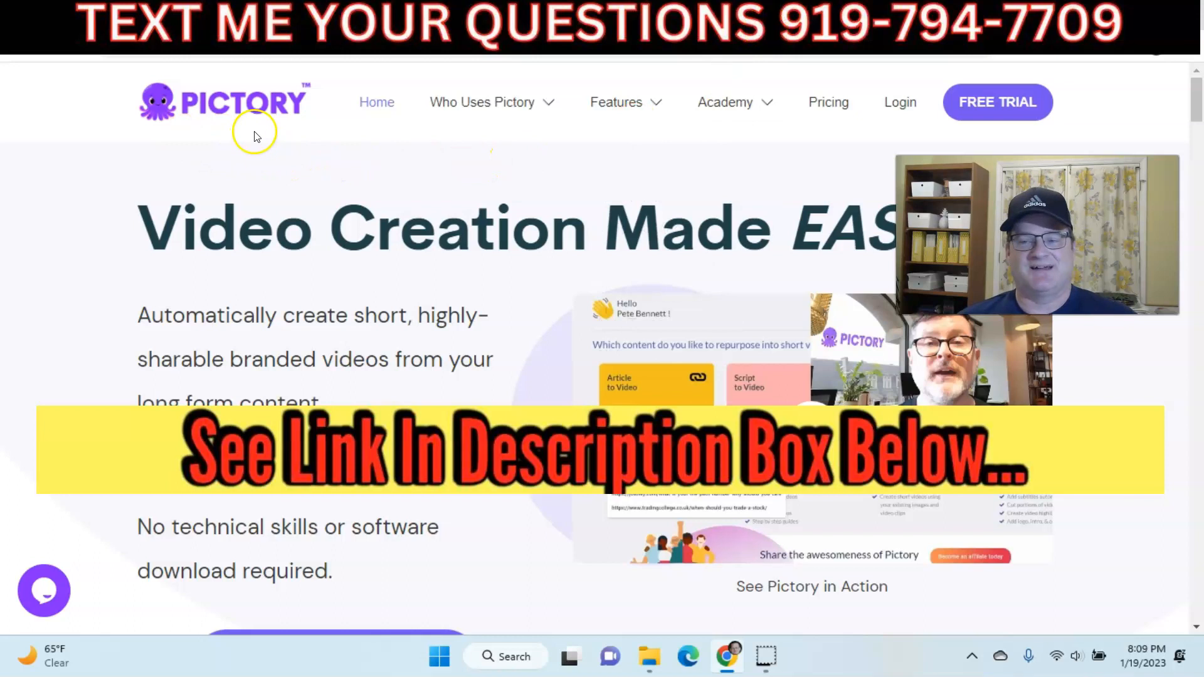
click(276, 22)
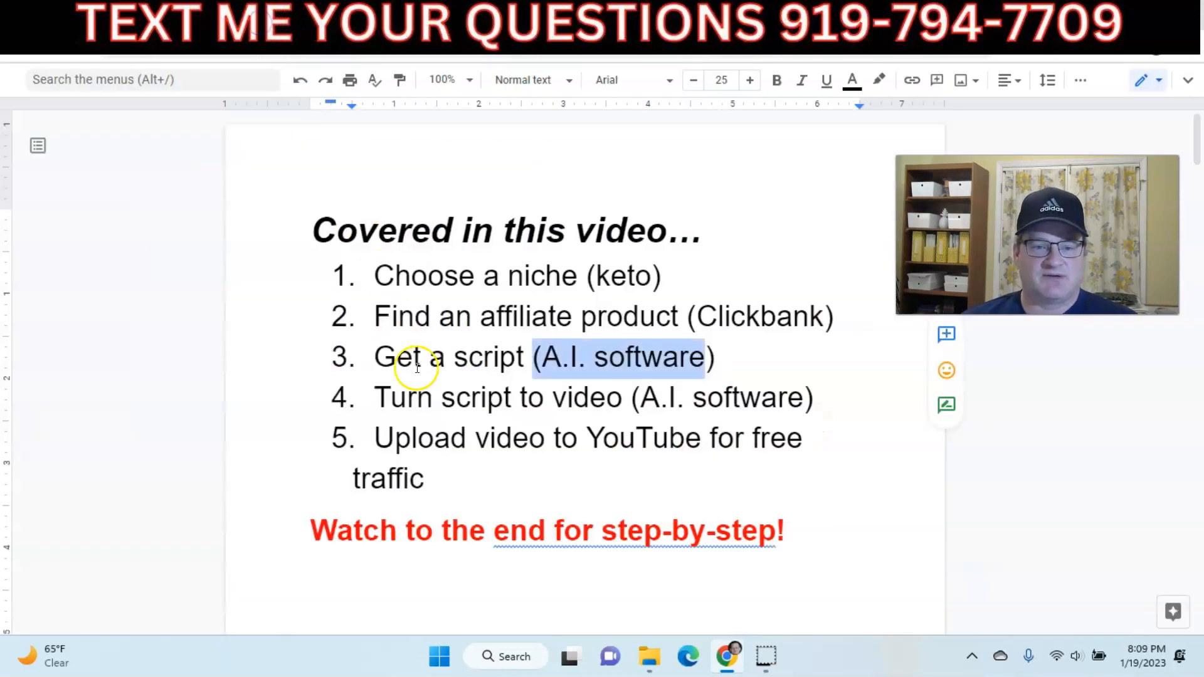
drag(567, 398, 804, 397)
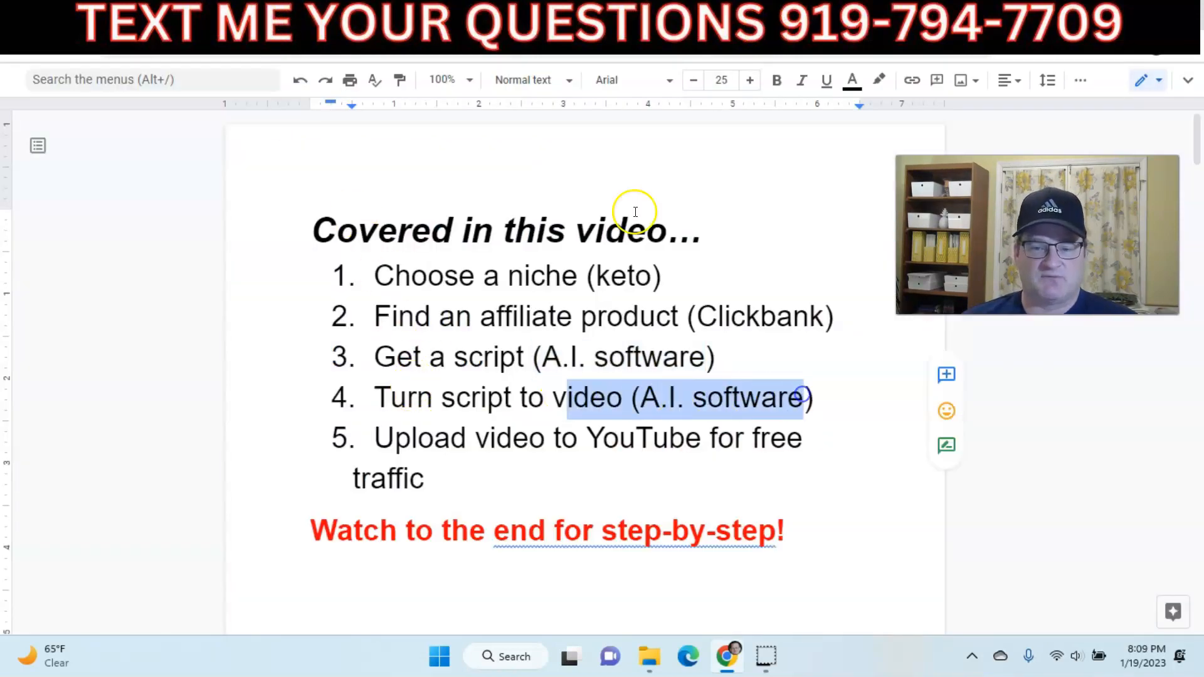
click(718, 24)
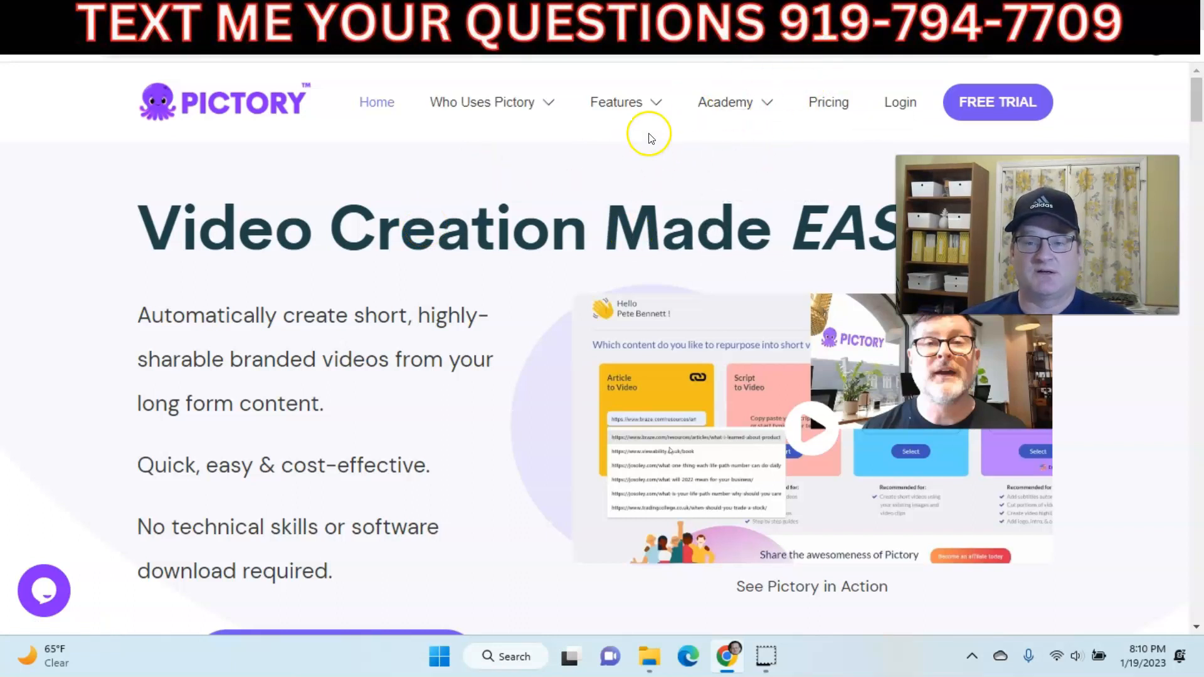
- Return to Article Forge and open the generated "keto breads and keto desserts" article at its opening paragraphs
click(704, 22)
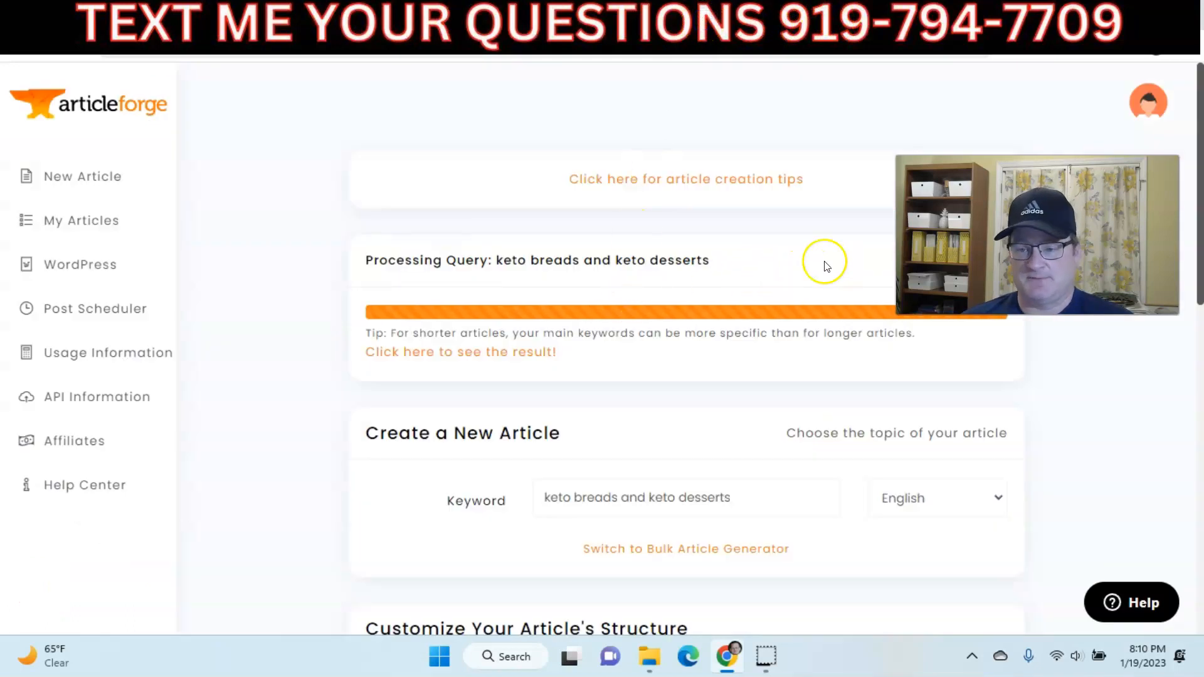
click(495, 352)
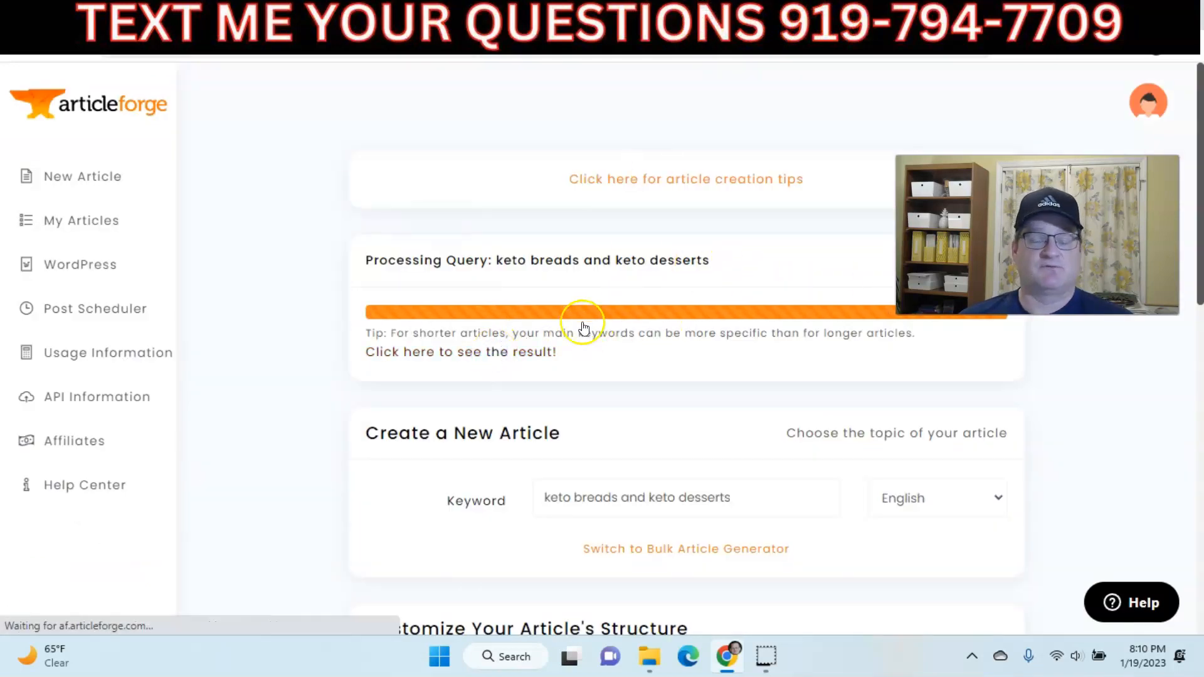
scroll(602, 274, down, 5)
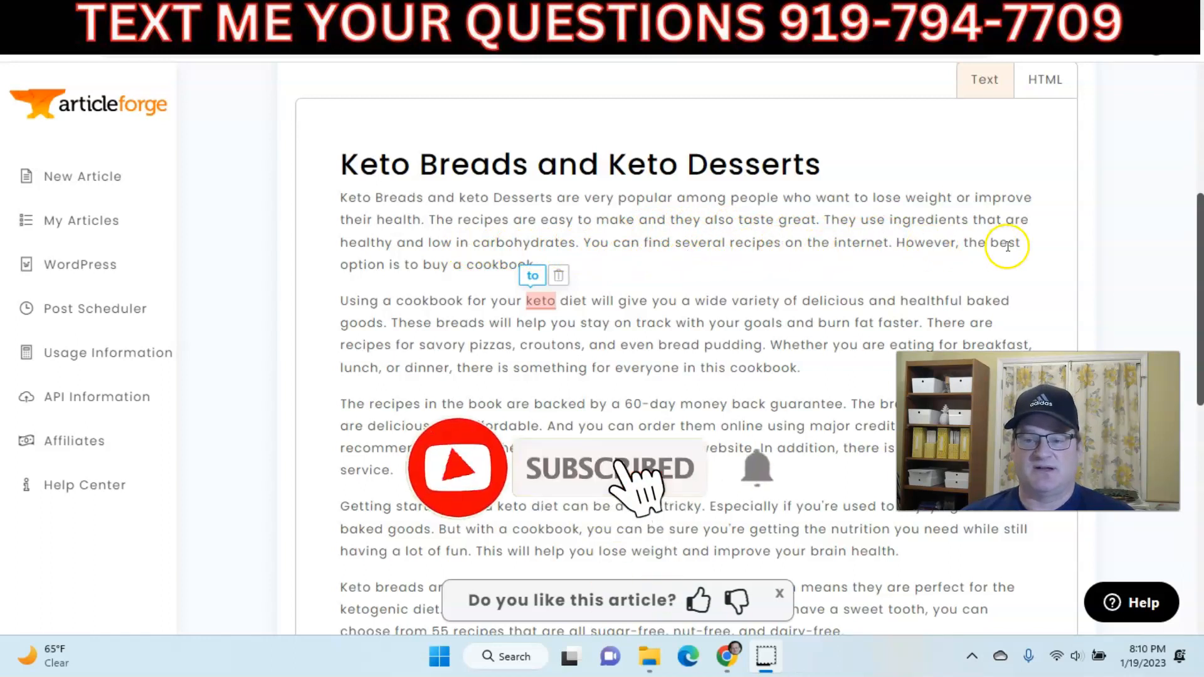
- Read the generated Article Forge article through to its closing paragraph about the e-book and go back to its title
scroll(658, 328, down, 1)
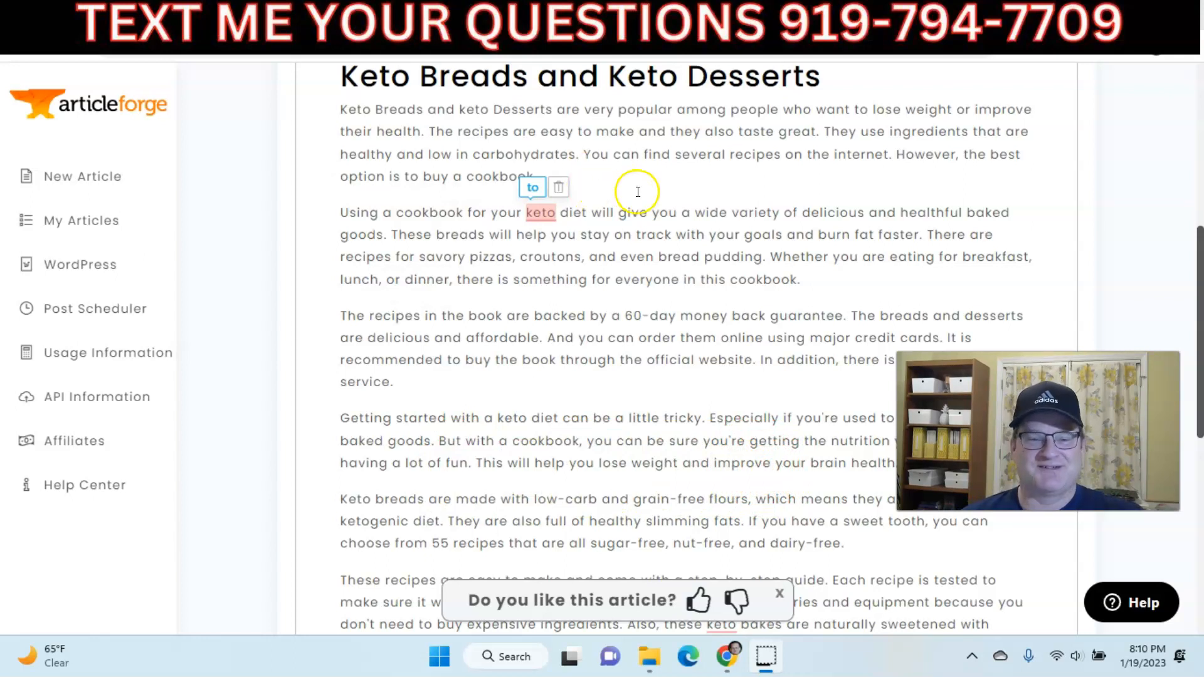
scroll(583, 188, down, 1)
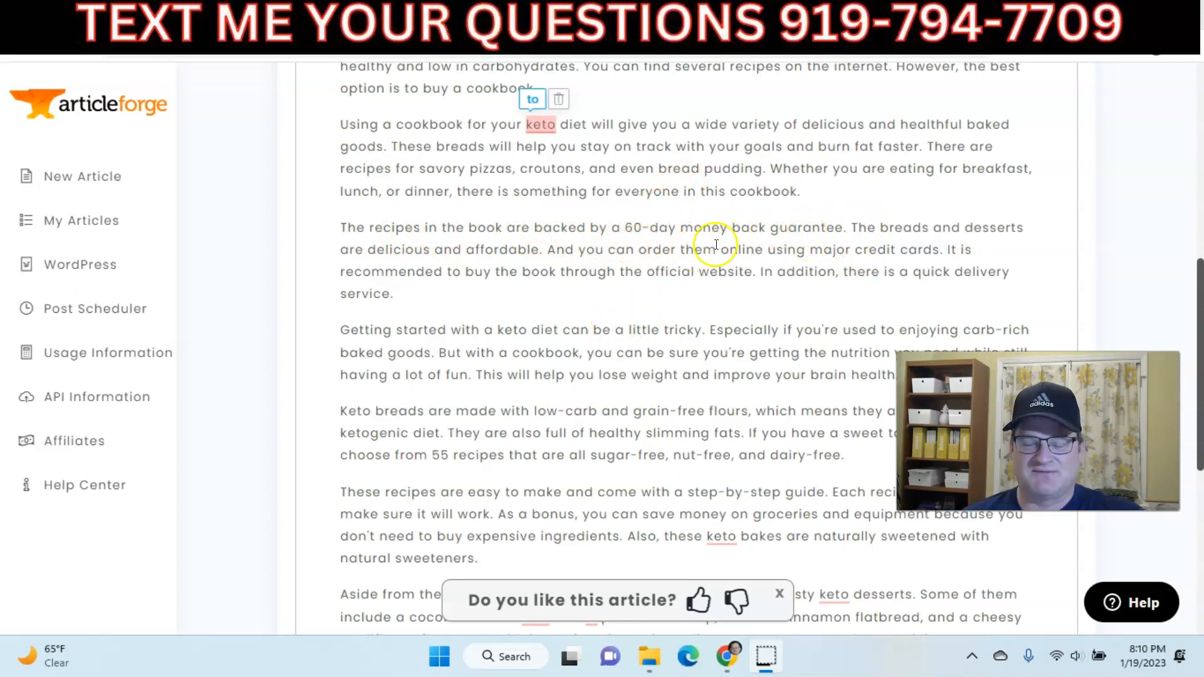
scroll(714, 243, down, 2)
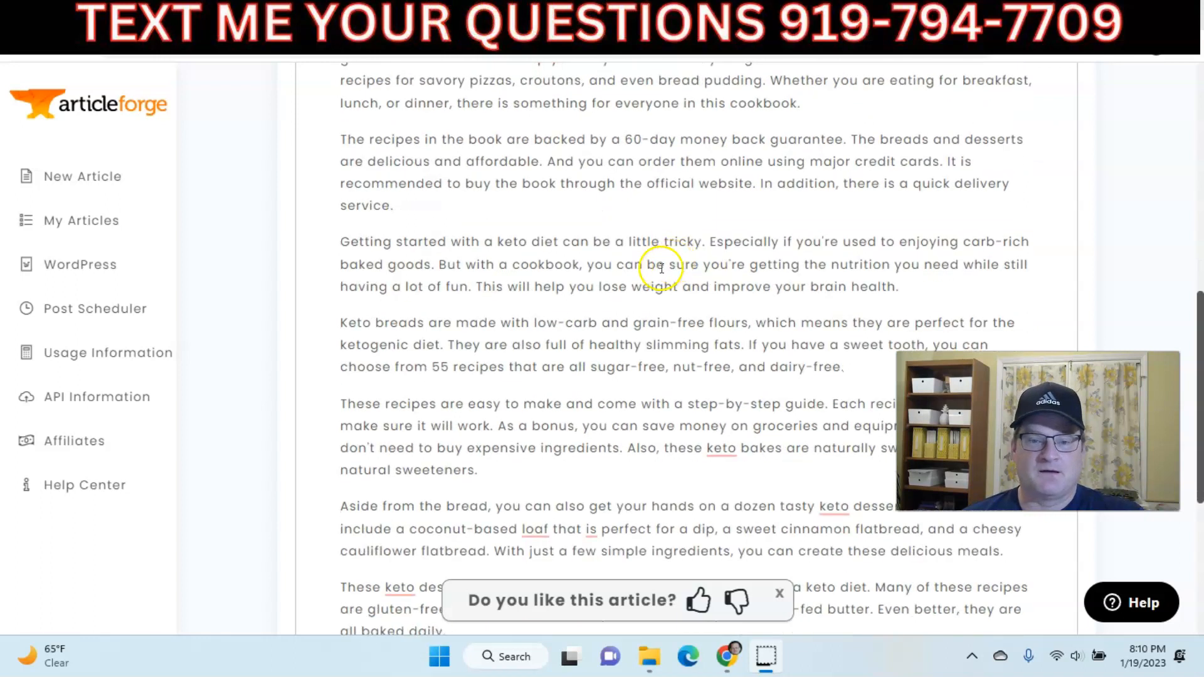
scroll(659, 261, down, 3)
scroll(590, 248, down, 3)
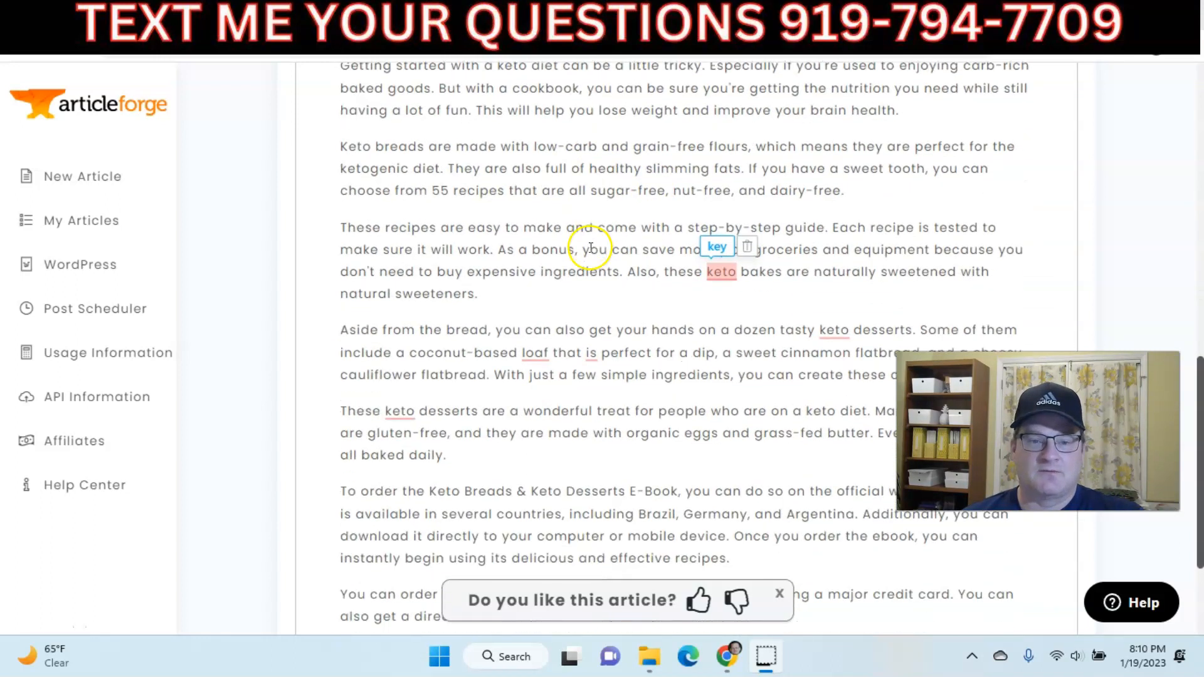
scroll(577, 196, down, 3)
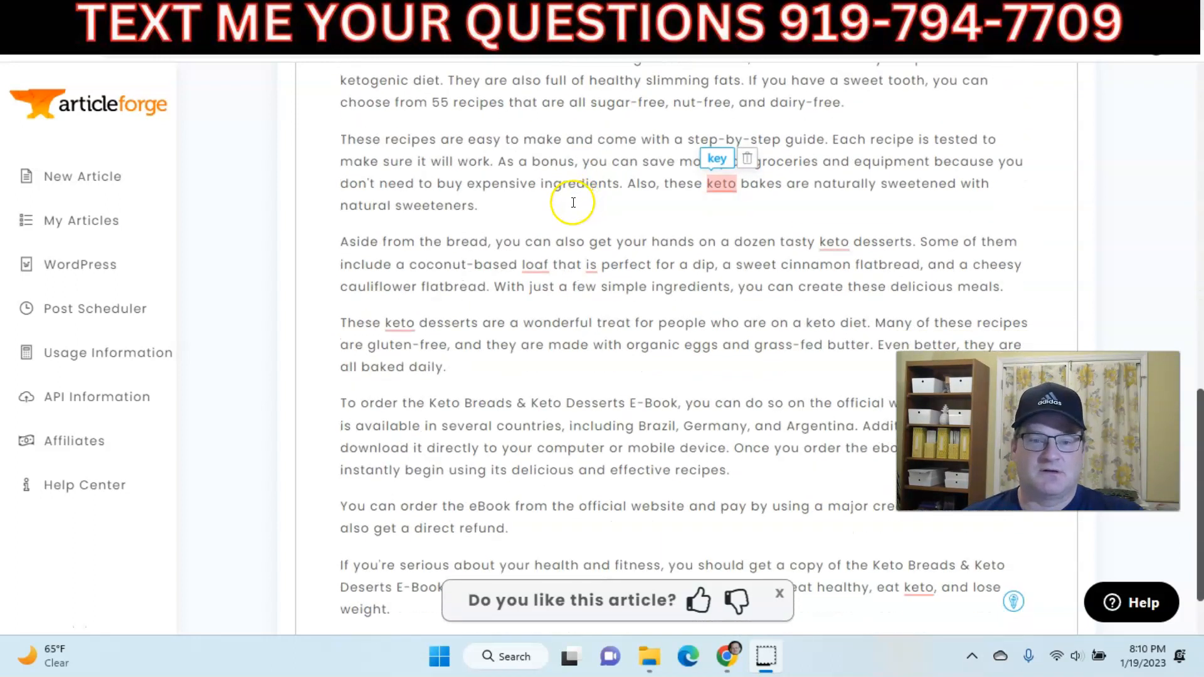
scroll(573, 202, down, 3)
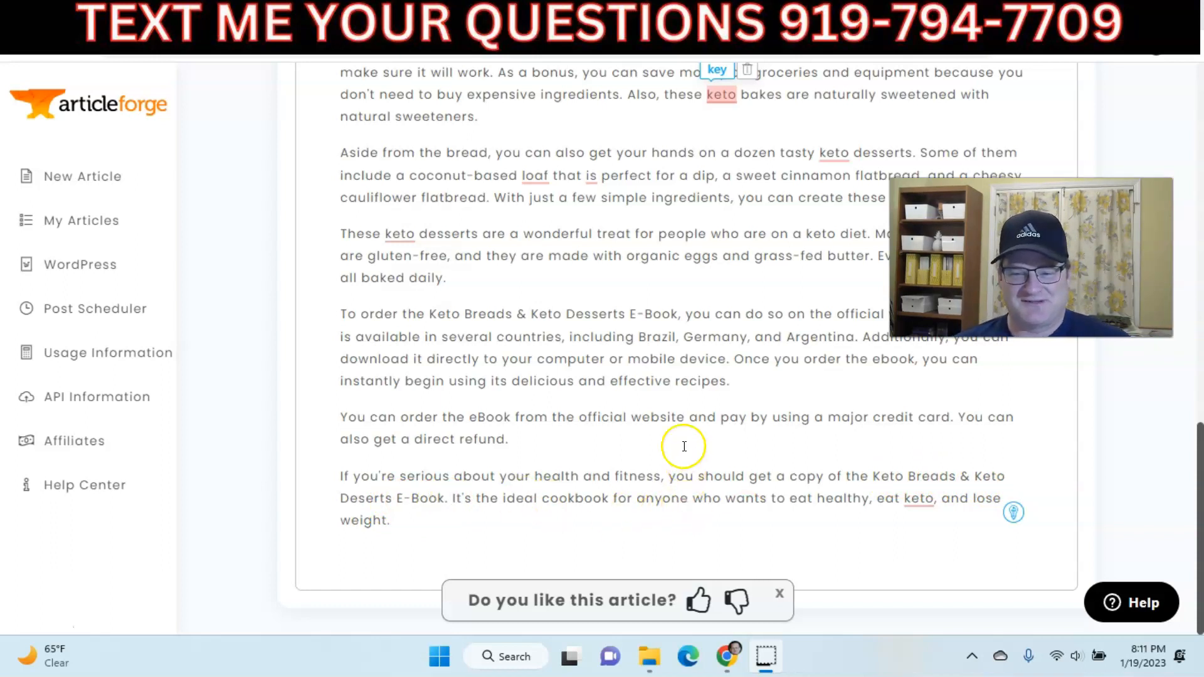
scroll(623, 422, up, 12)
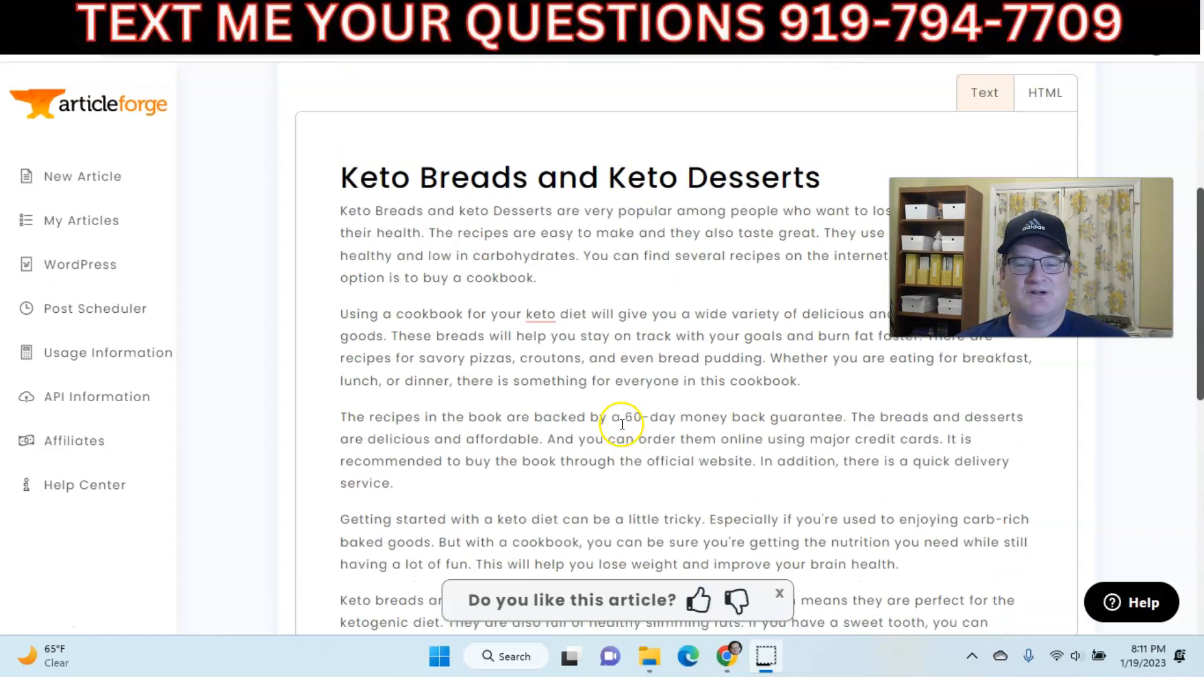
- Compare the full ChatGPT video script, from intro to outro, with the opening of the Article Forge article
click(538, 28)
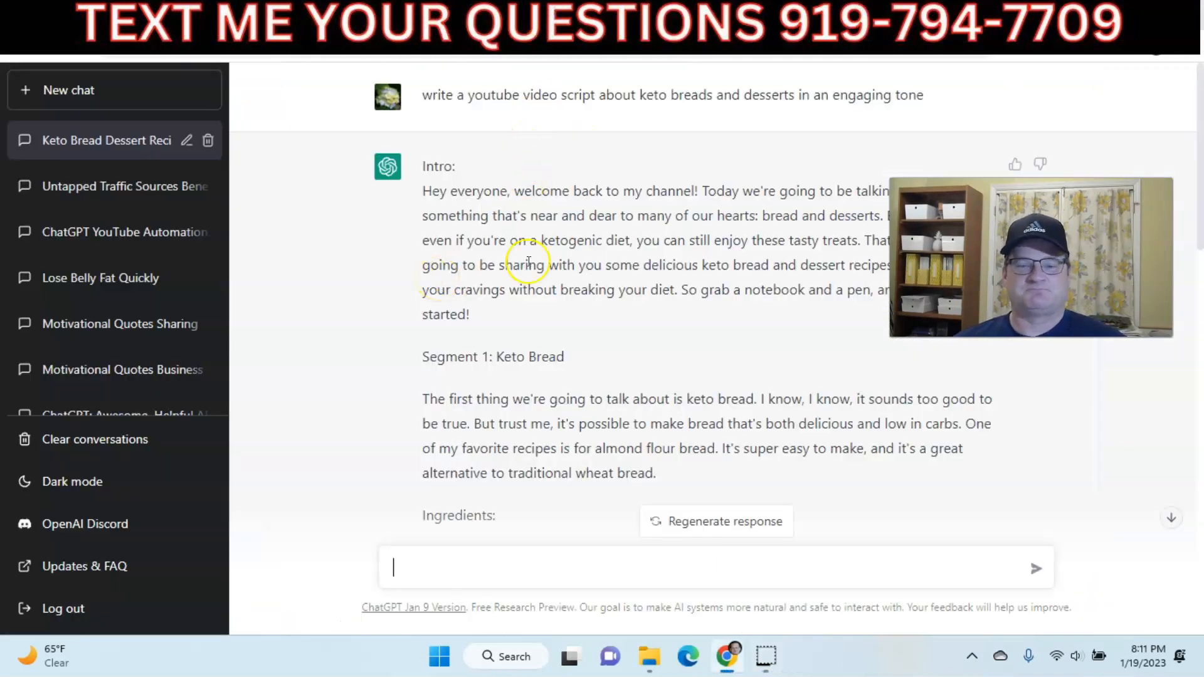
scroll(528, 262, down, 13)
scroll(570, 251, down, 6)
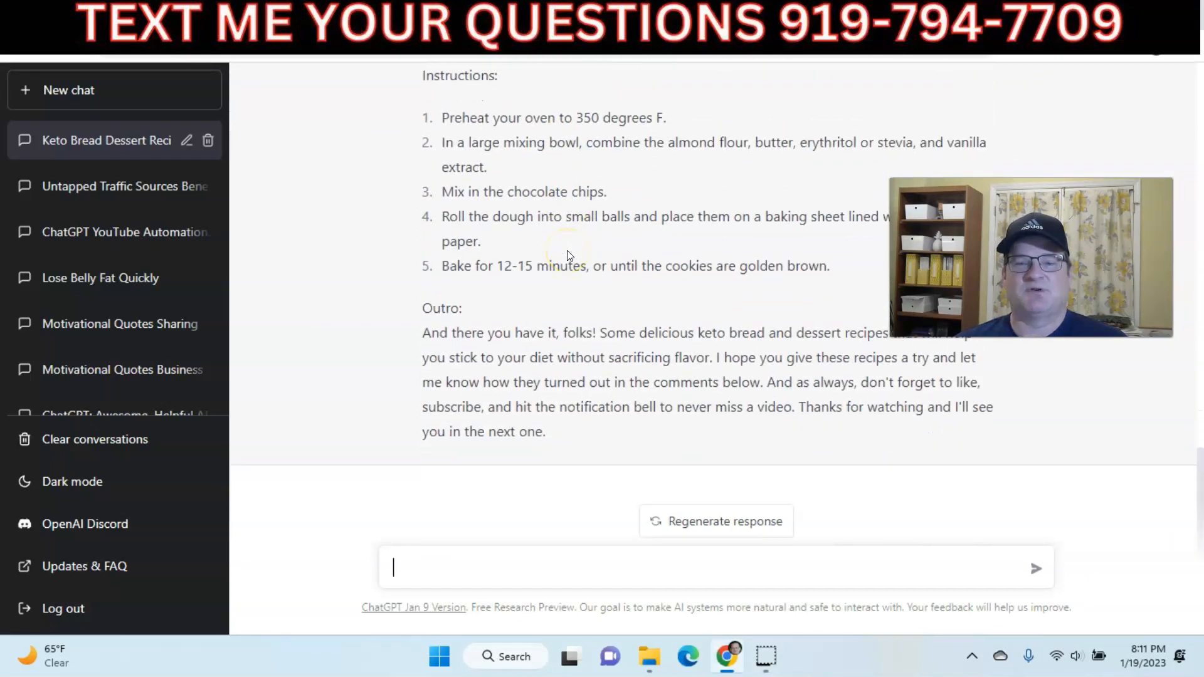
scroll(568, 254, up, 18)
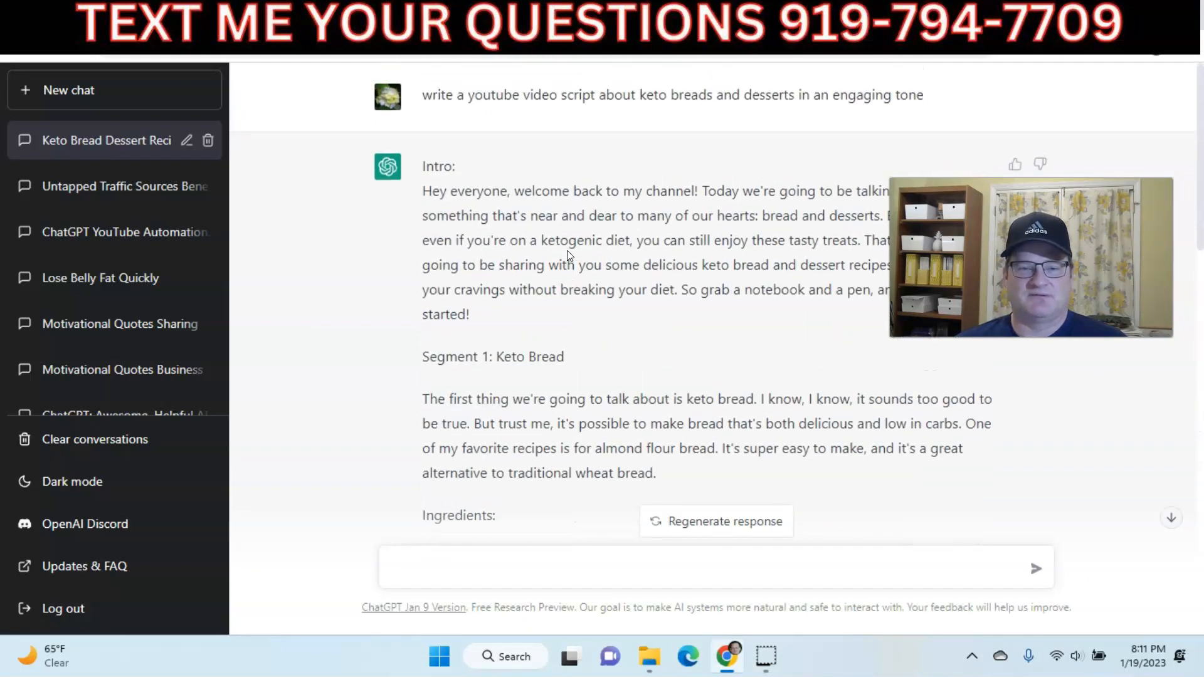
click(704, 32)
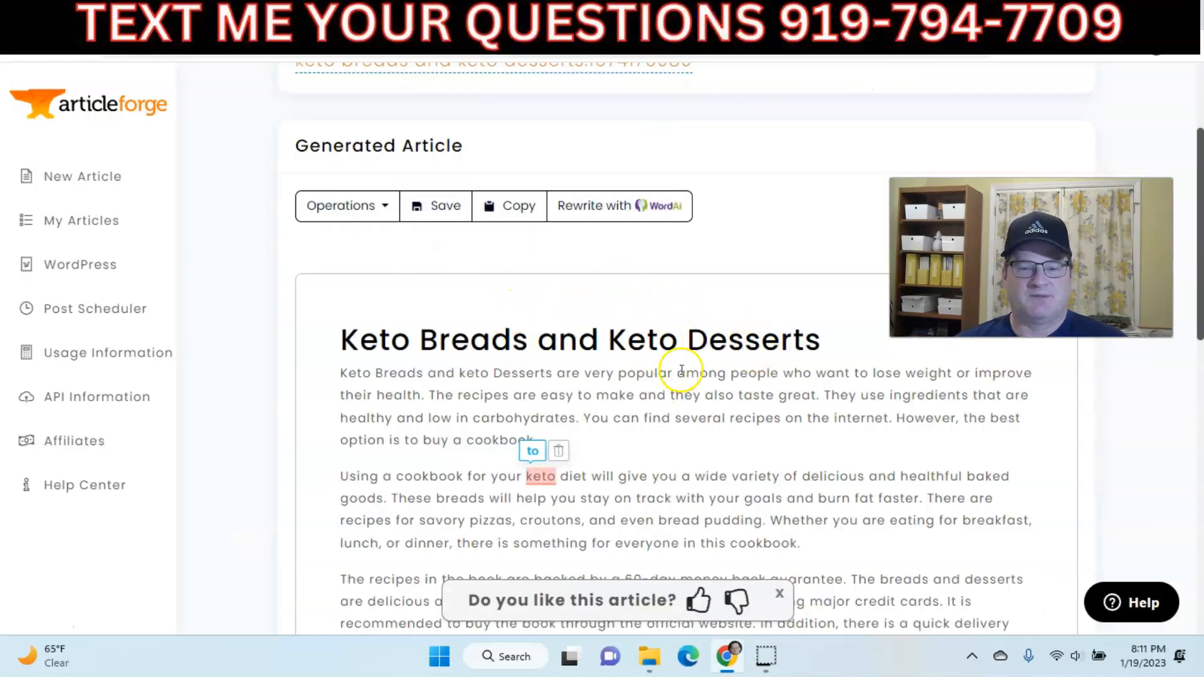
scroll(681, 370, down, 3)
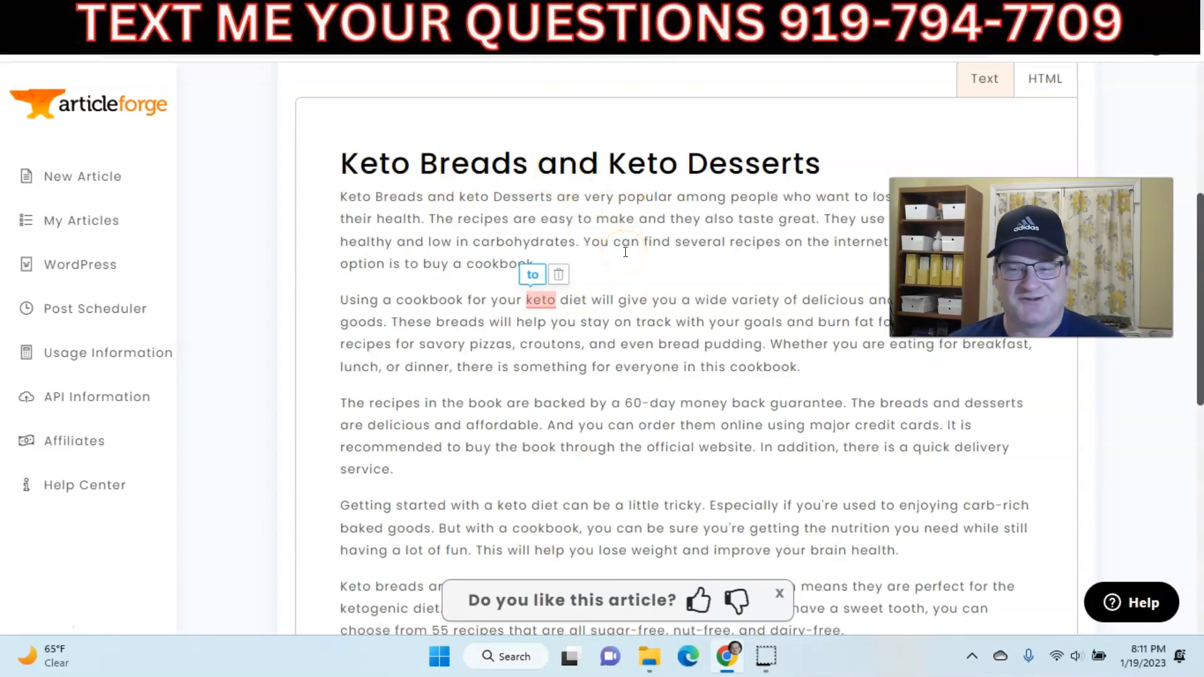
- Copy the generated article from Article Forge as text and paste it into a new Script to Video project in Pictory
scroll(626, 262, up, 5)
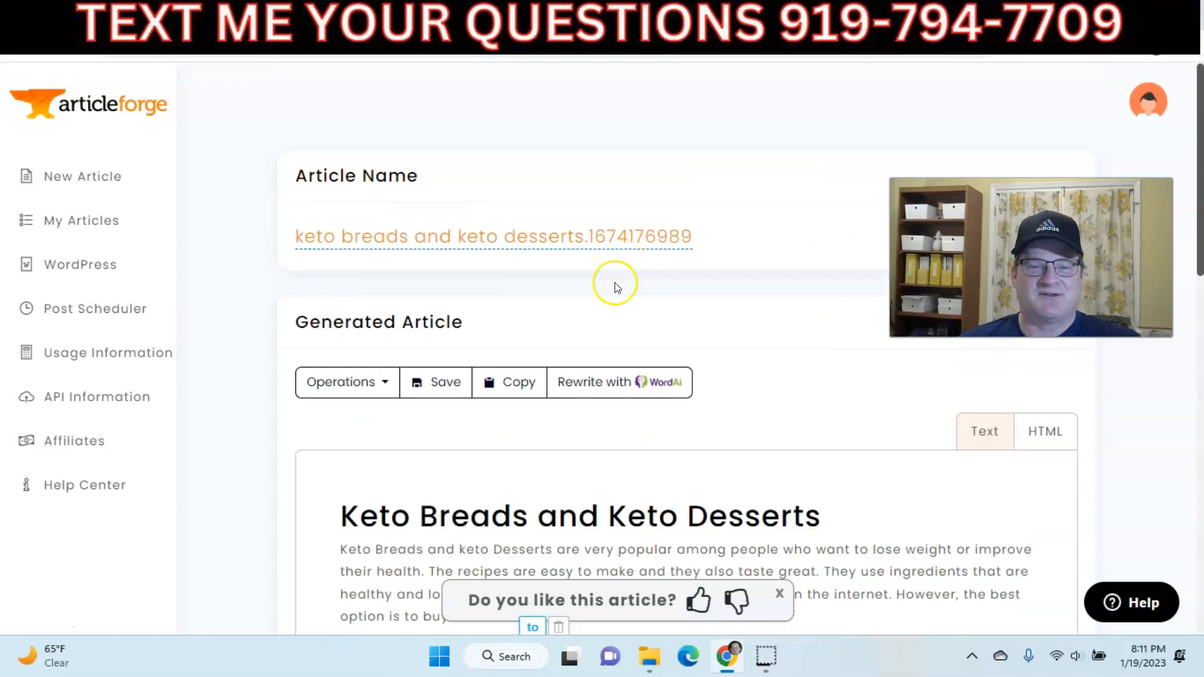
click(518, 383)
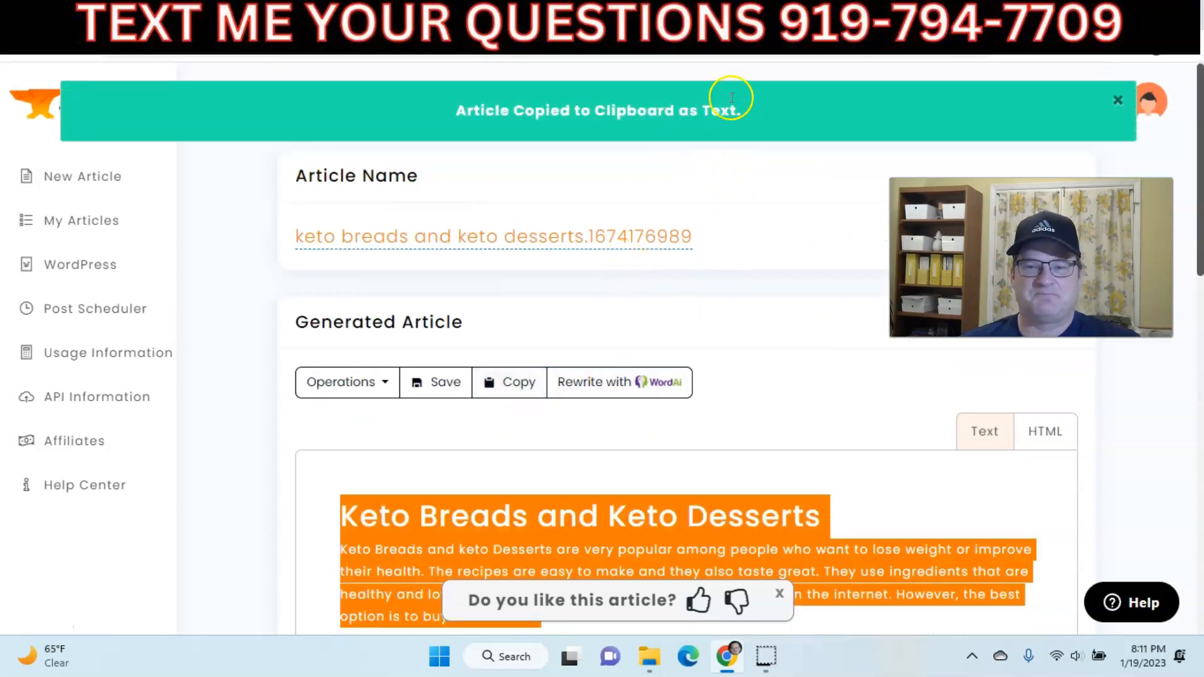
click(781, 22)
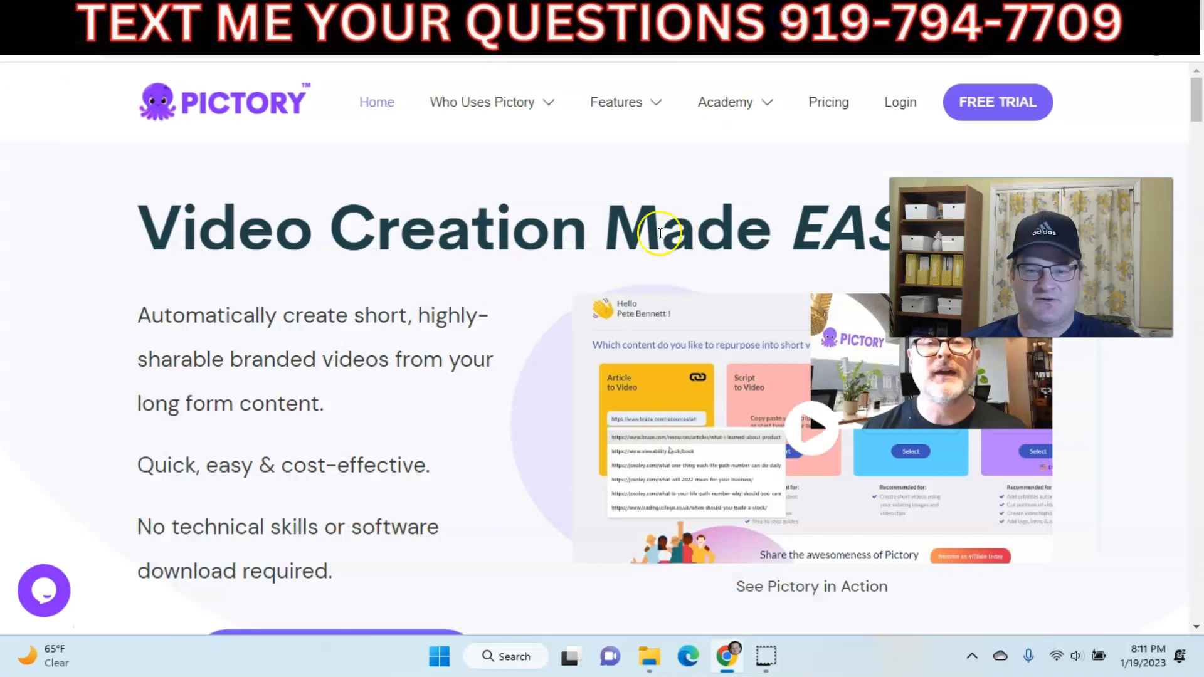
click(847, 28)
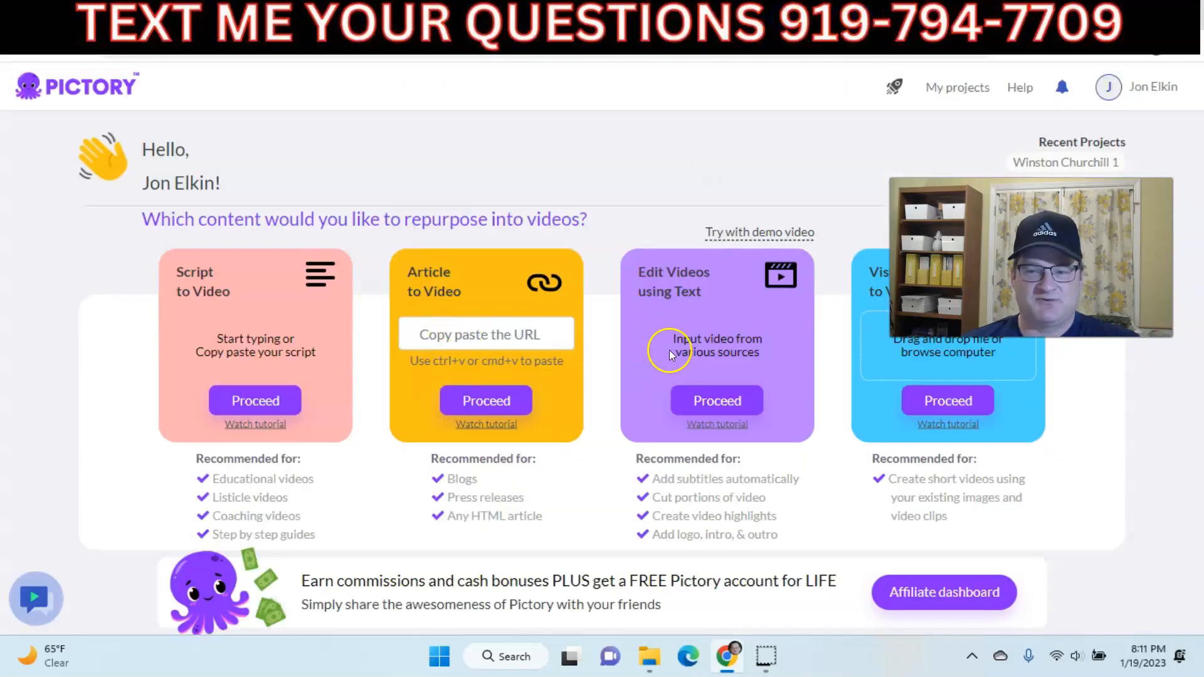
click(245, 400)
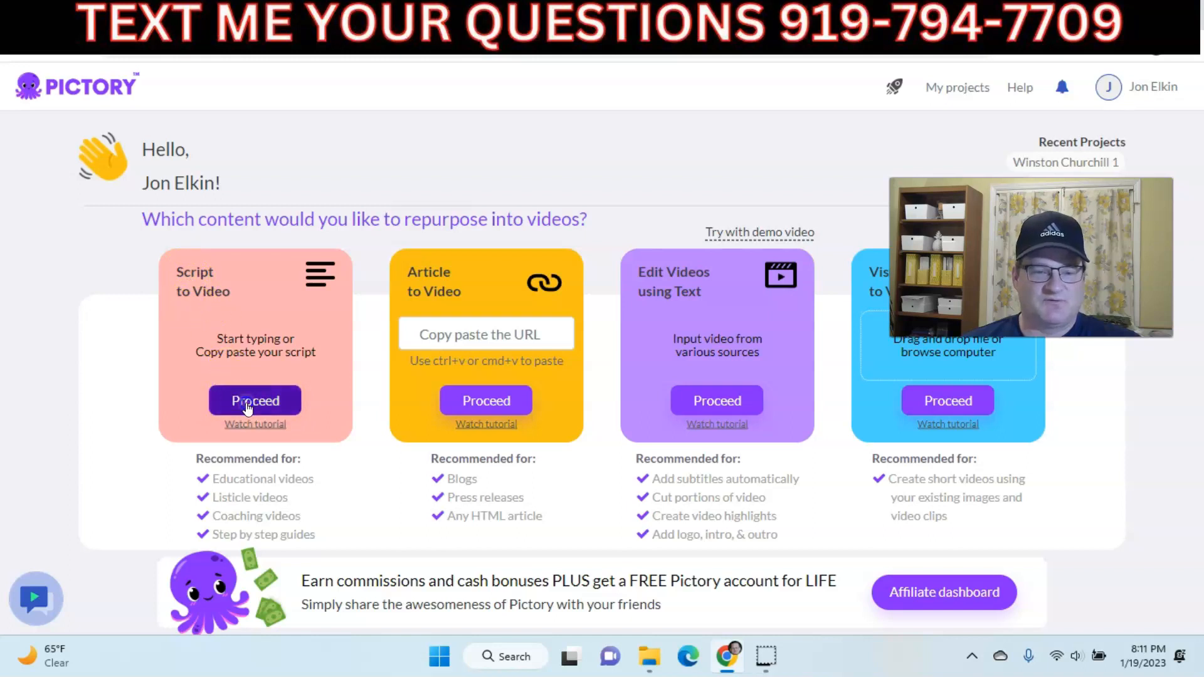
click(303, 321)
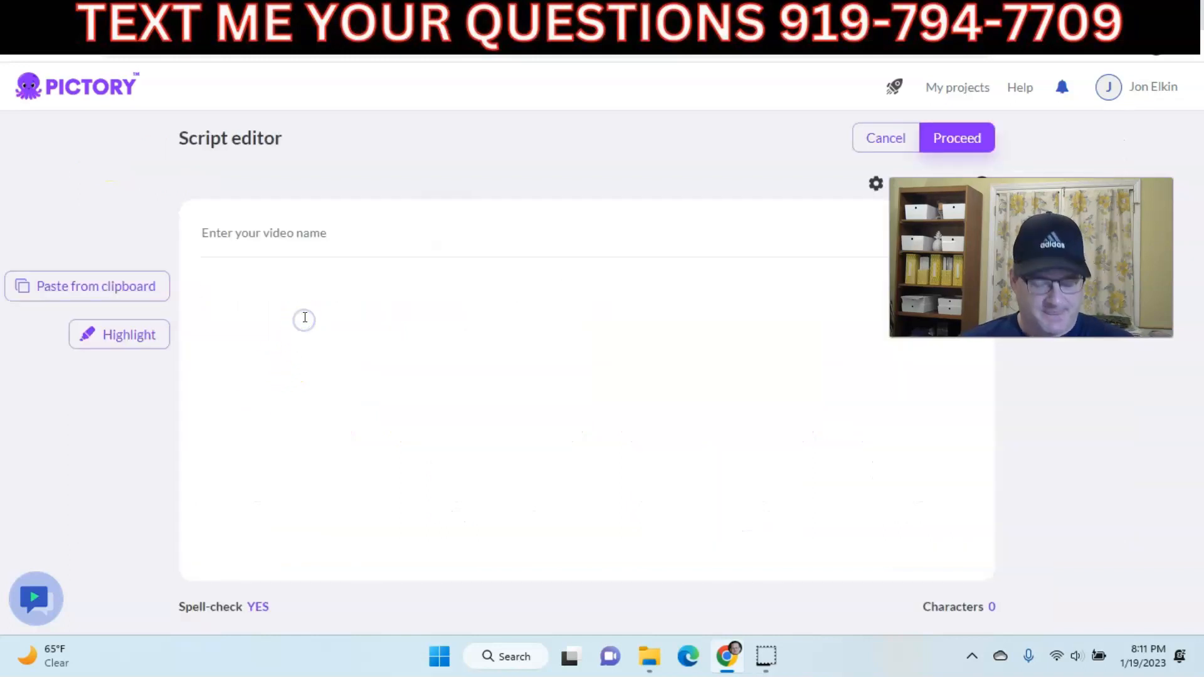
key(ctrl+v)
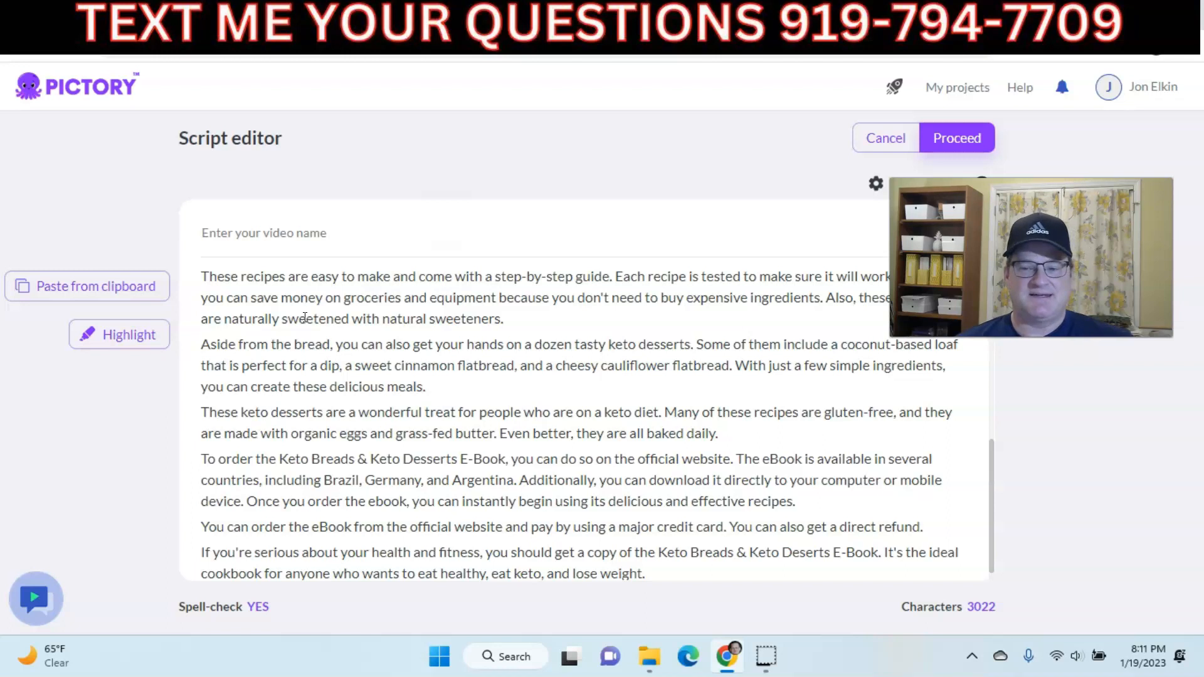
- Remove the heading from the top of the pasted script and name the video "Keto Breads and Keto Desserts"
scroll(305, 317, up, 10)
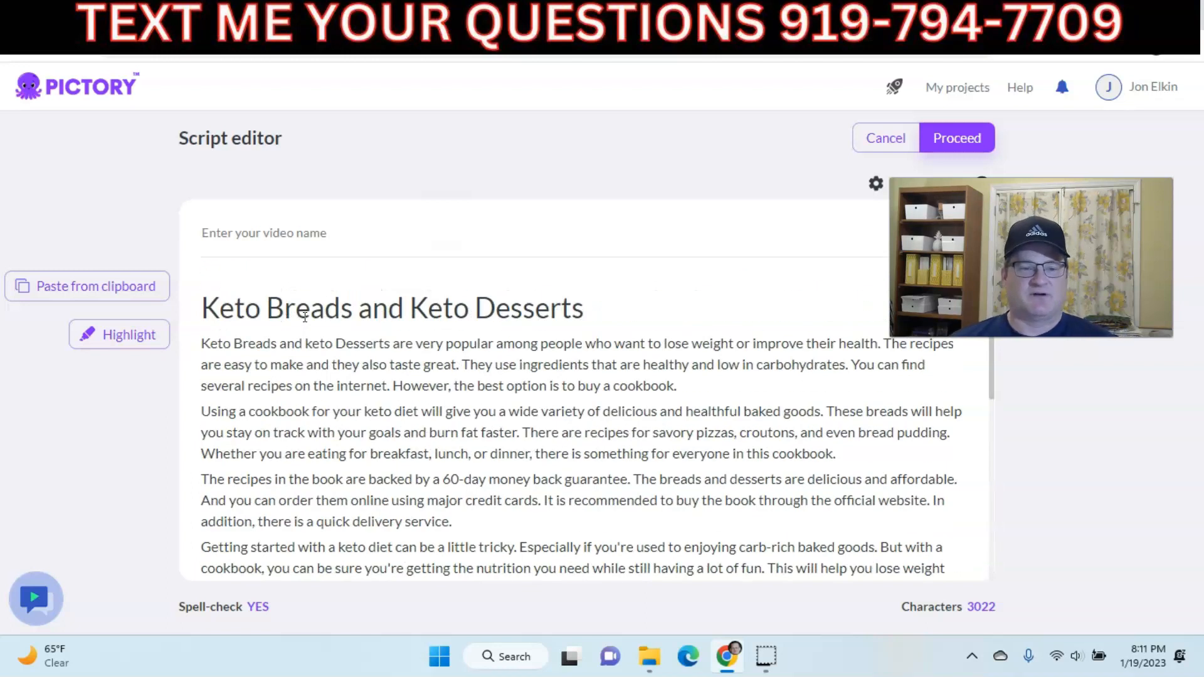
drag(584, 316, 202, 317)
key(BackSpace)
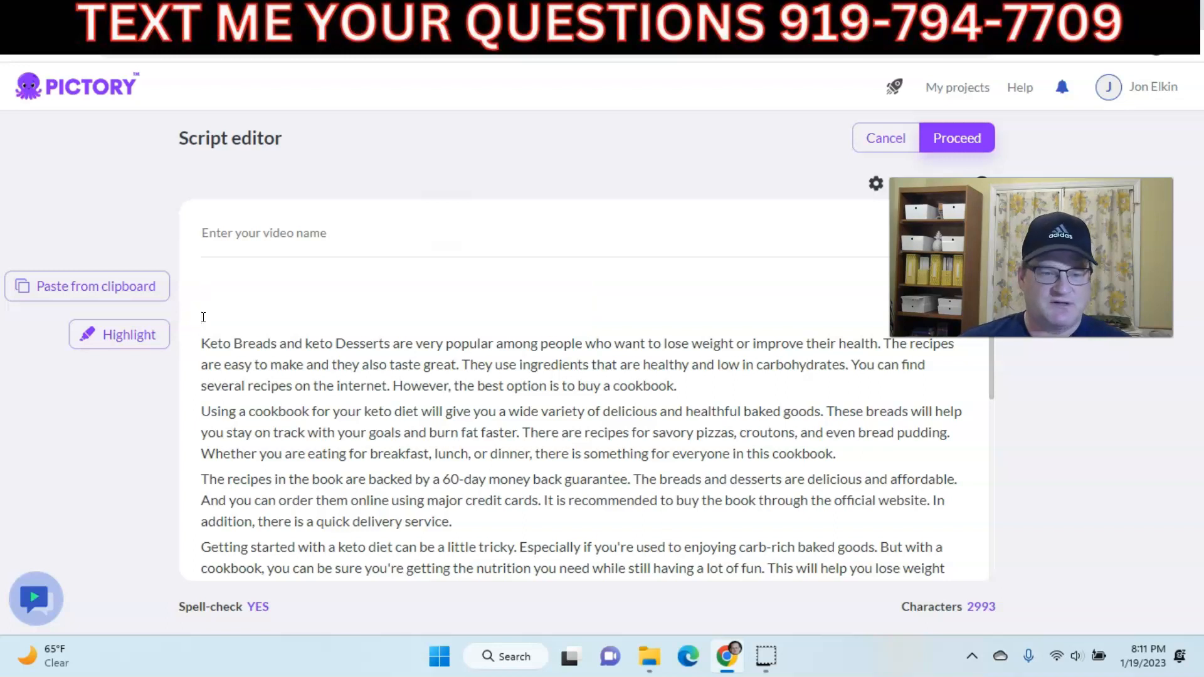
key(Delete)
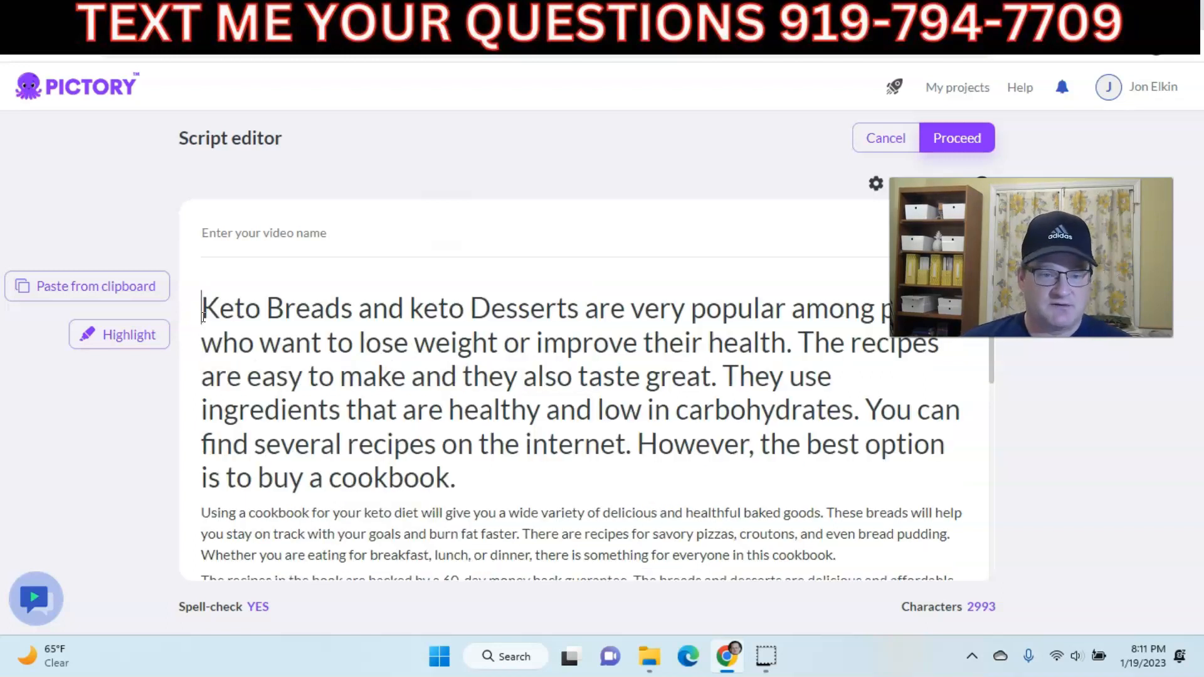
click(242, 234)
key(ctrl+v)
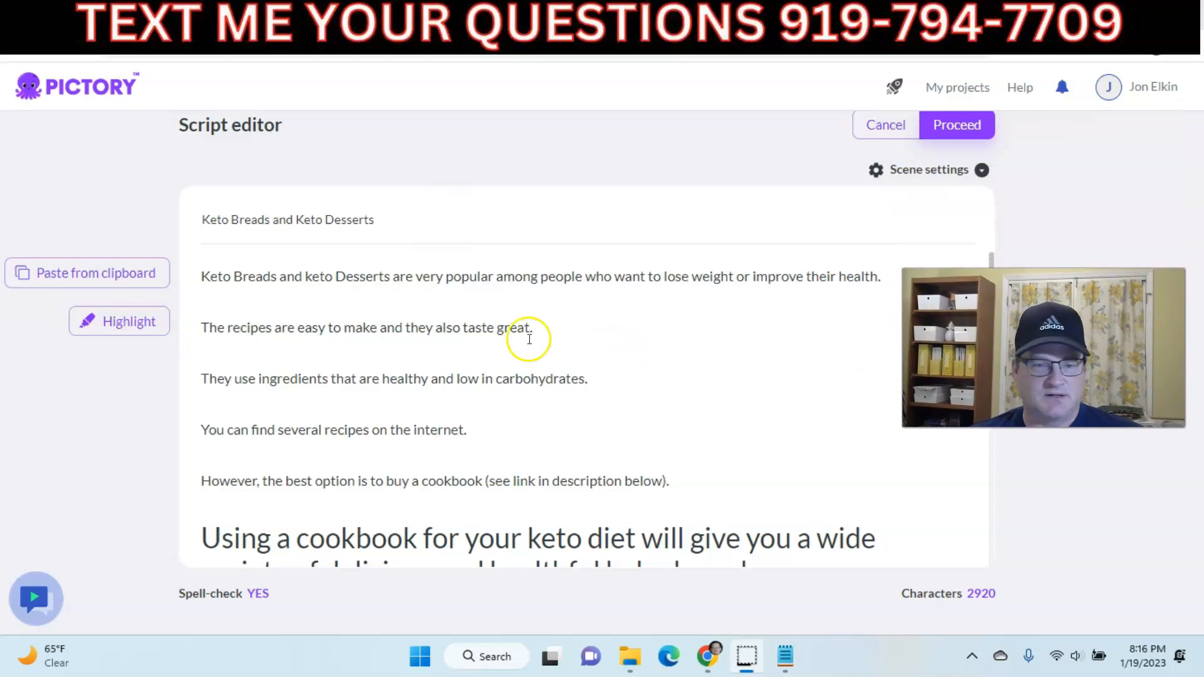
- Review the edited script, split into single sentences, from its opening through the closing line about the description box link
scroll(311, 376, down, 3)
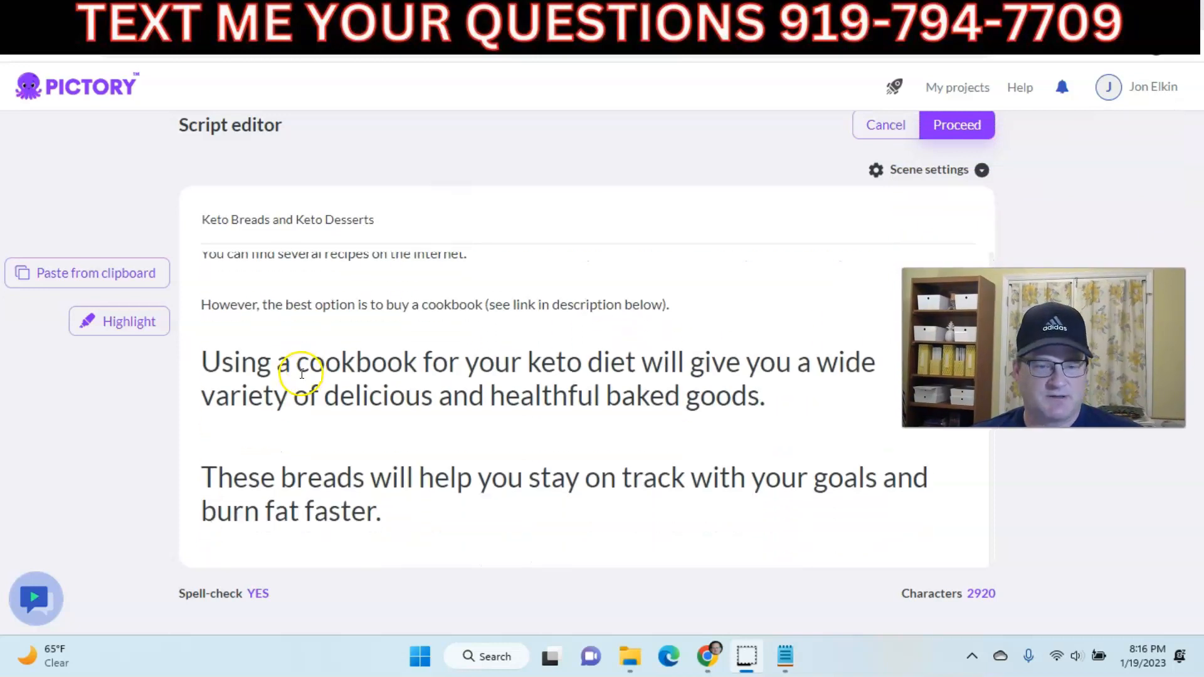
scroll(320, 351, down, 3)
scroll(325, 359, down, 3)
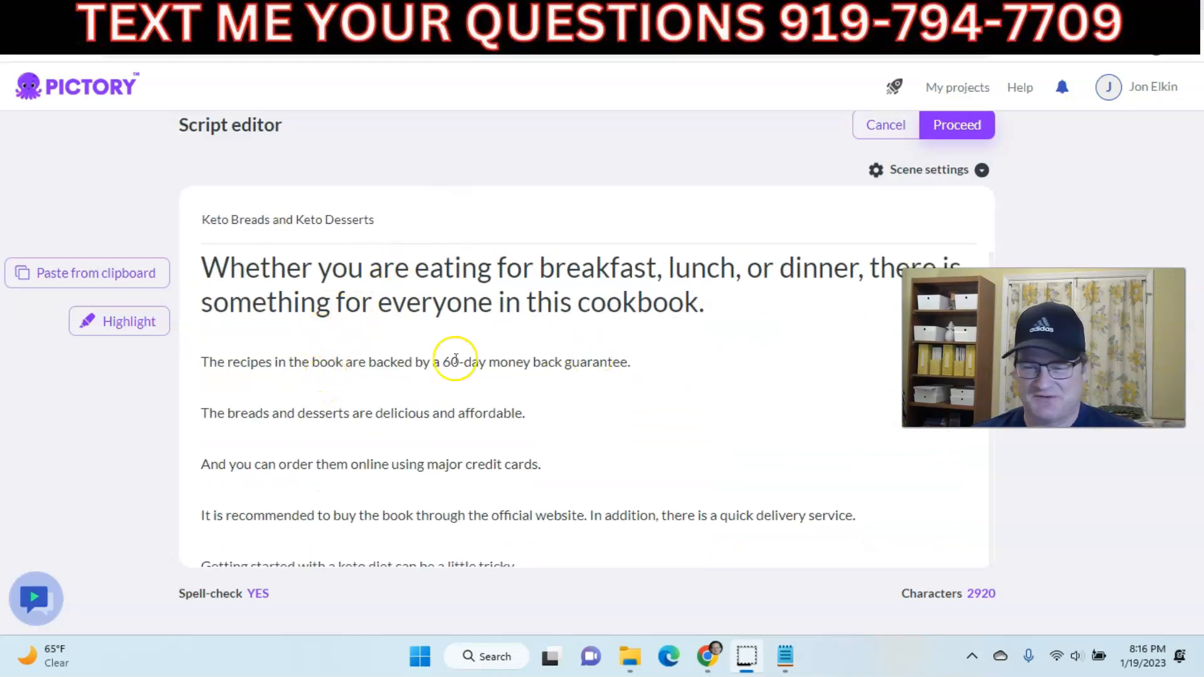
scroll(376, 348, down, 3)
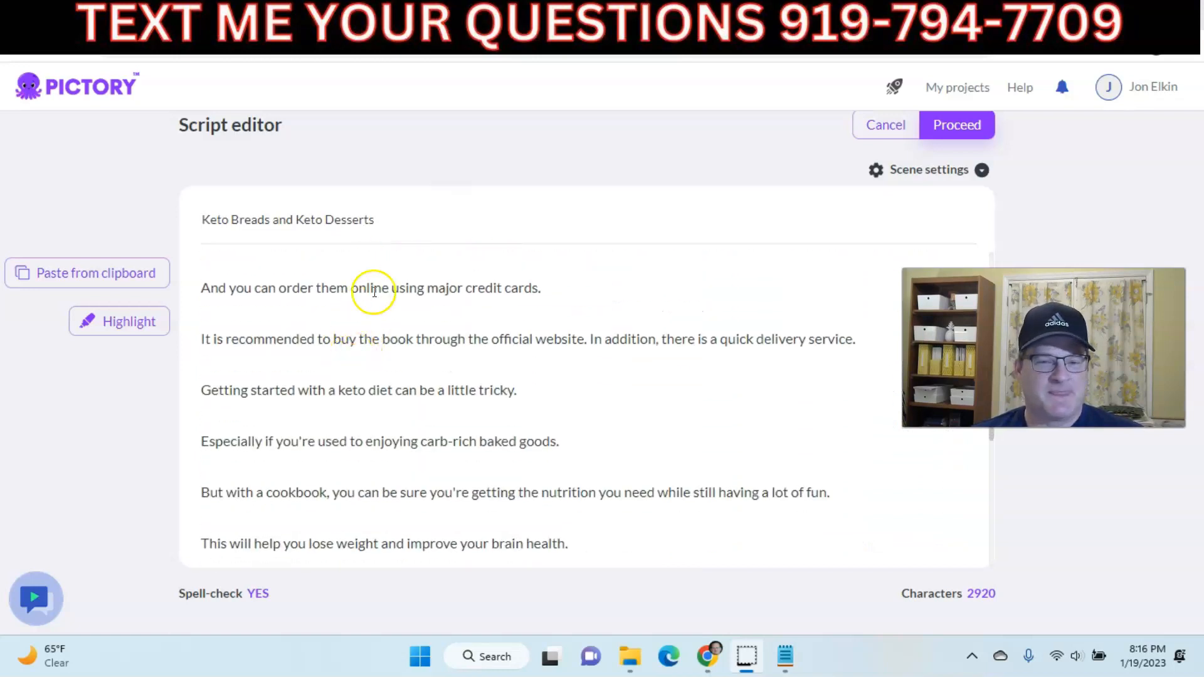
scroll(352, 356, down, 3)
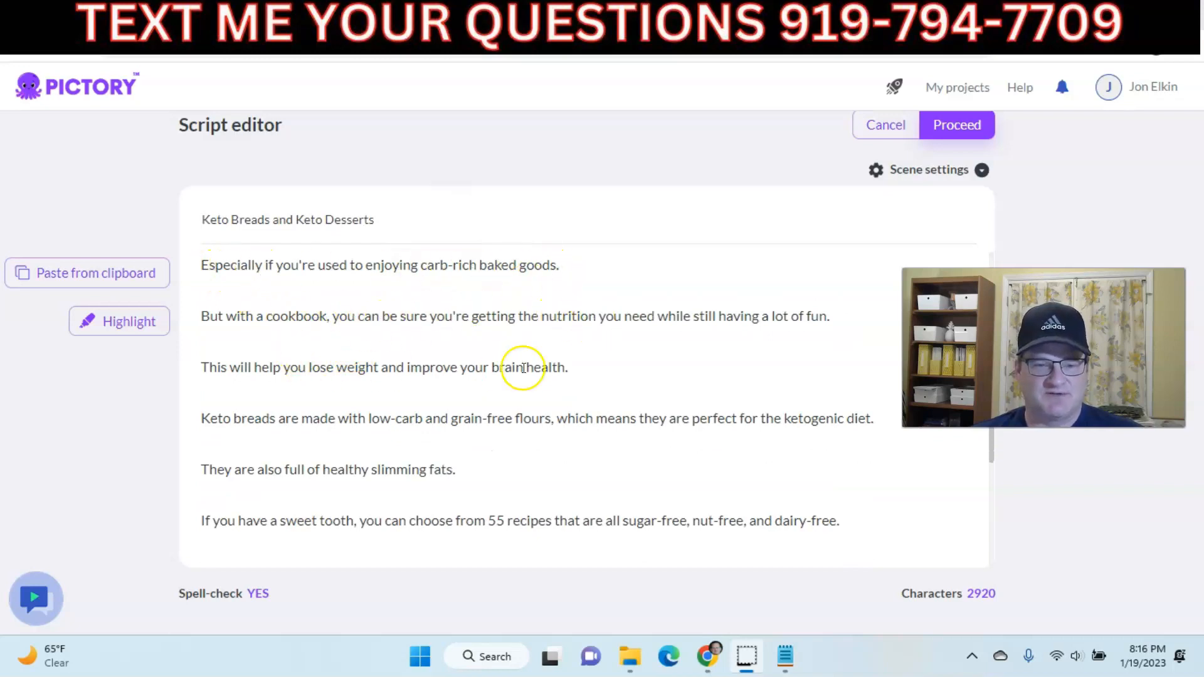
scroll(264, 379, down, 3)
scroll(264, 380, down, 10)
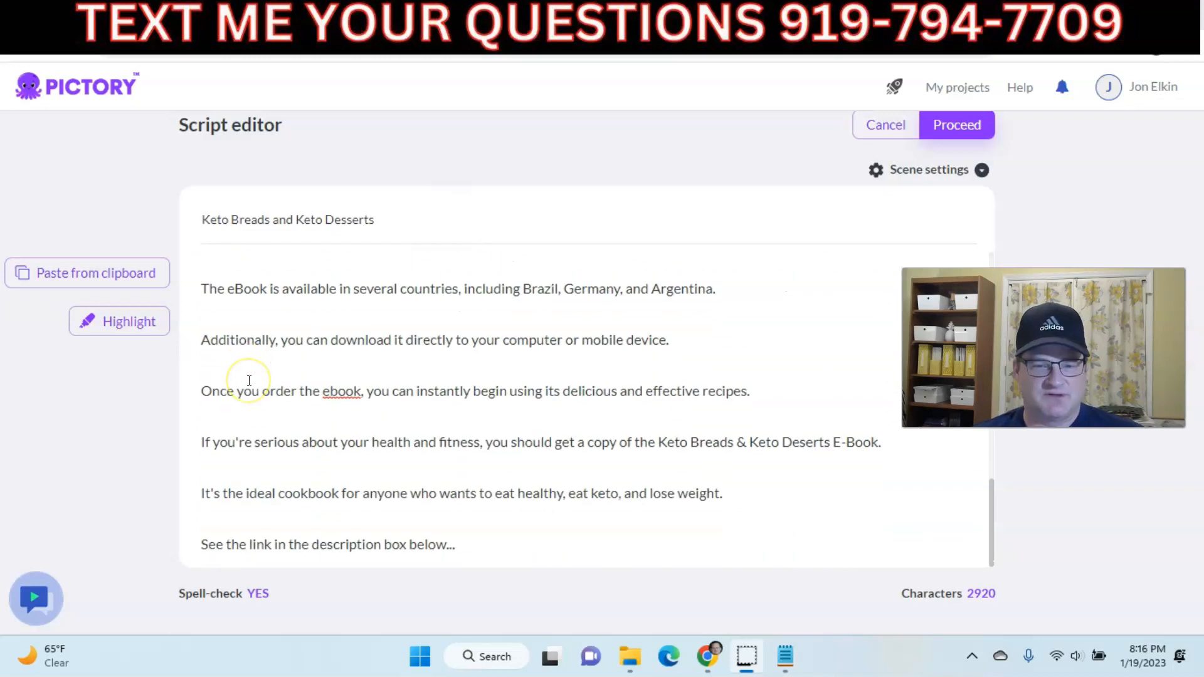
scroll(249, 381, up, 15)
- Set the script to create new scenes on line breaks only and proceed to the template choice
click(920, 179)
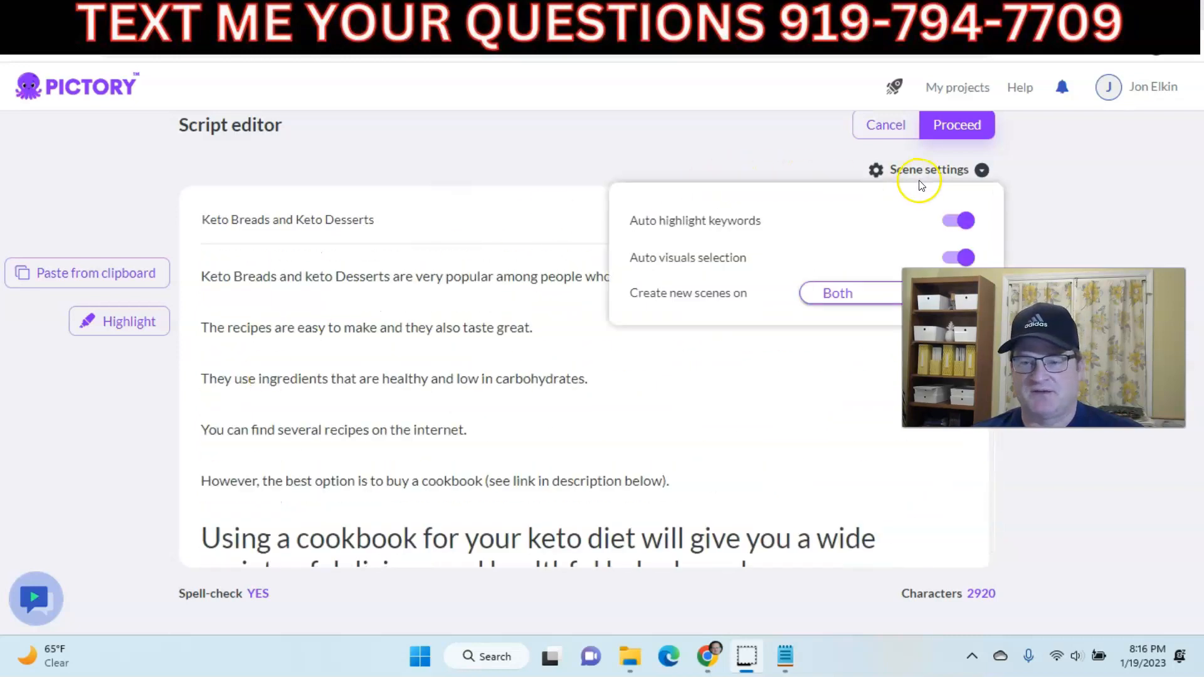
click(920, 179)
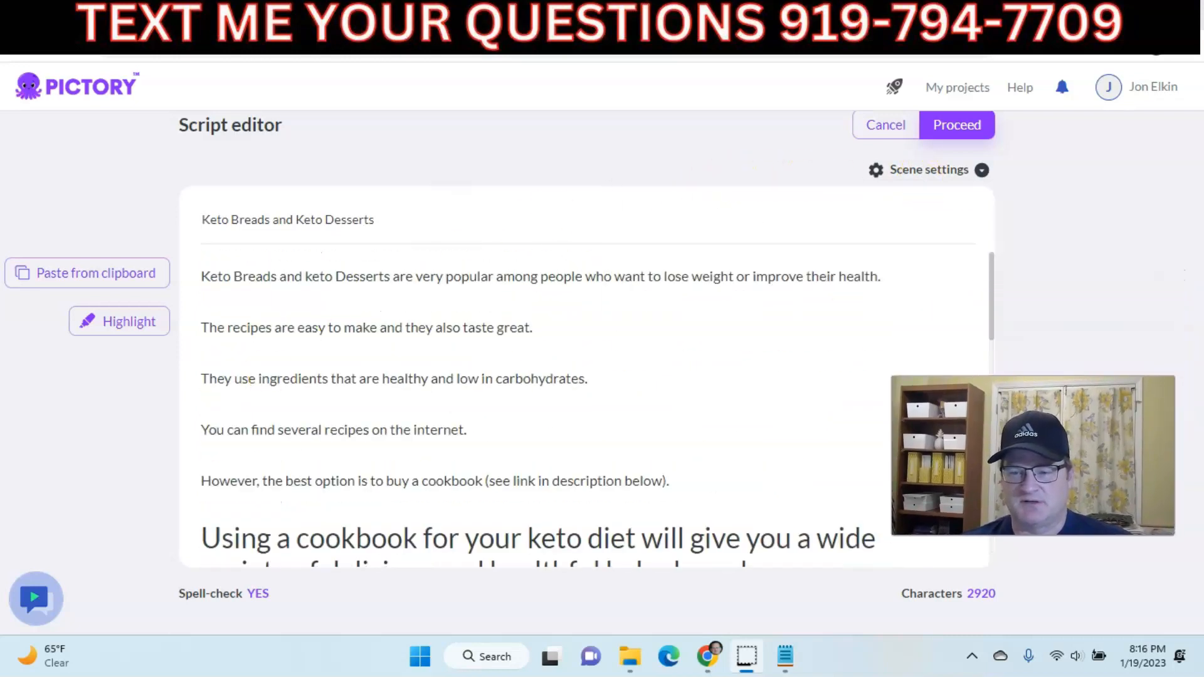
click(940, 170)
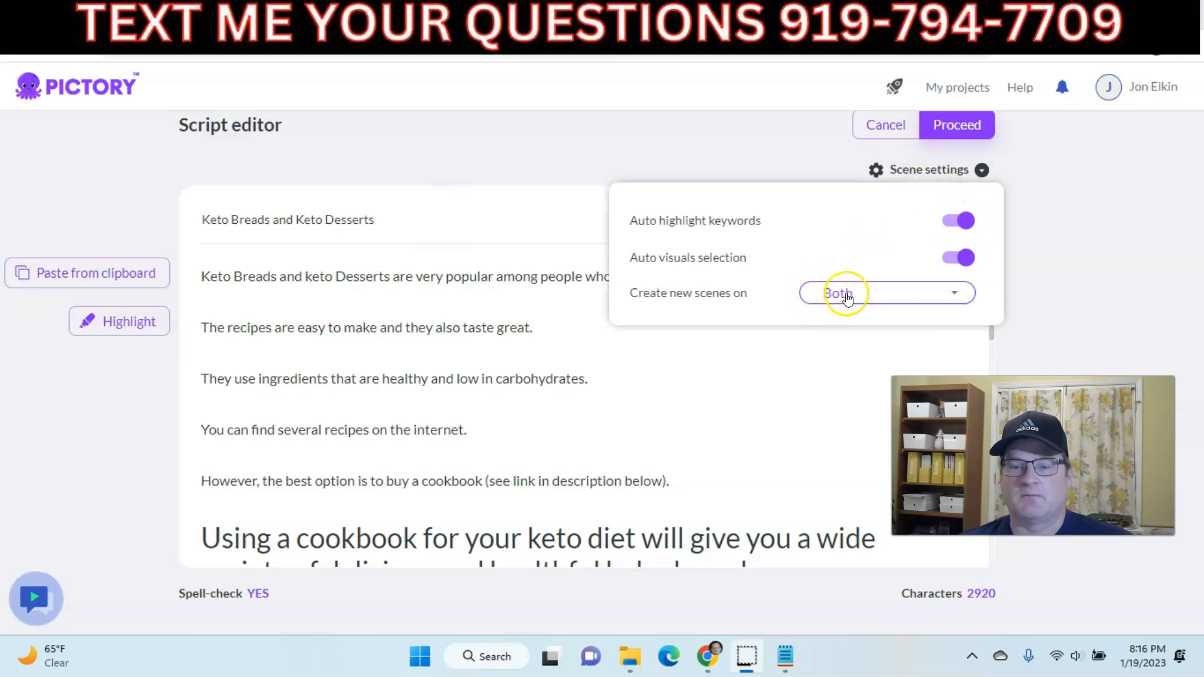
click(846, 295)
click(850, 350)
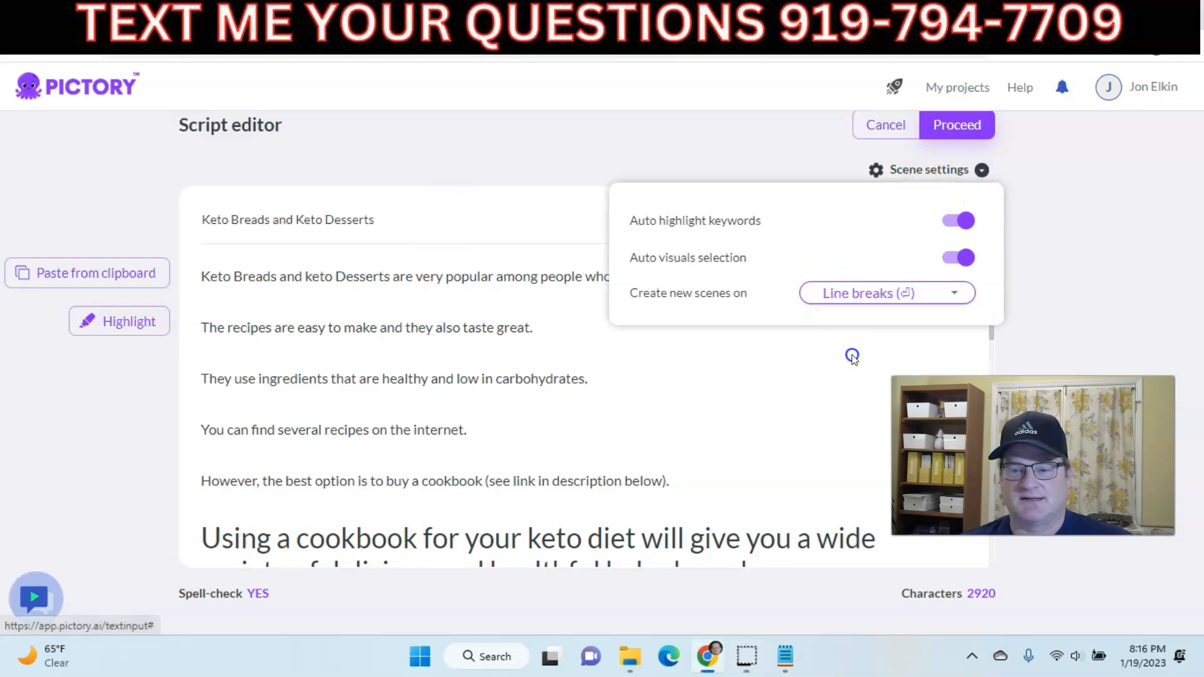
click(594, 333)
scroll(537, 342, down, 4)
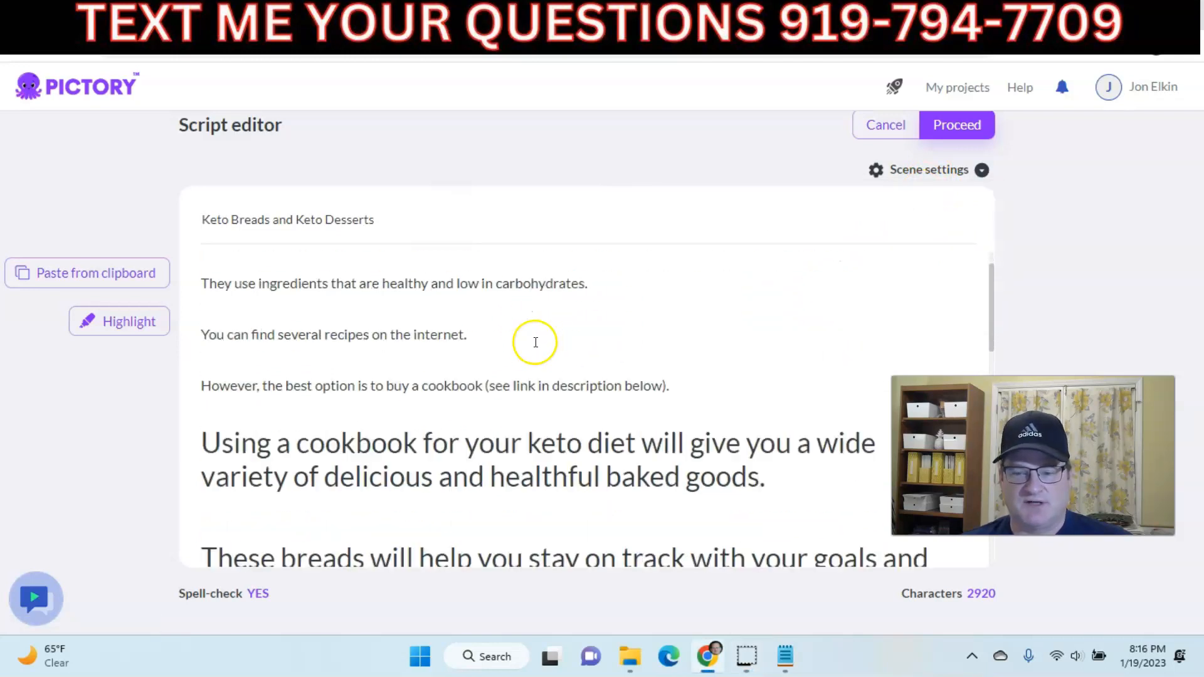
scroll(1065, 263, up, 1)
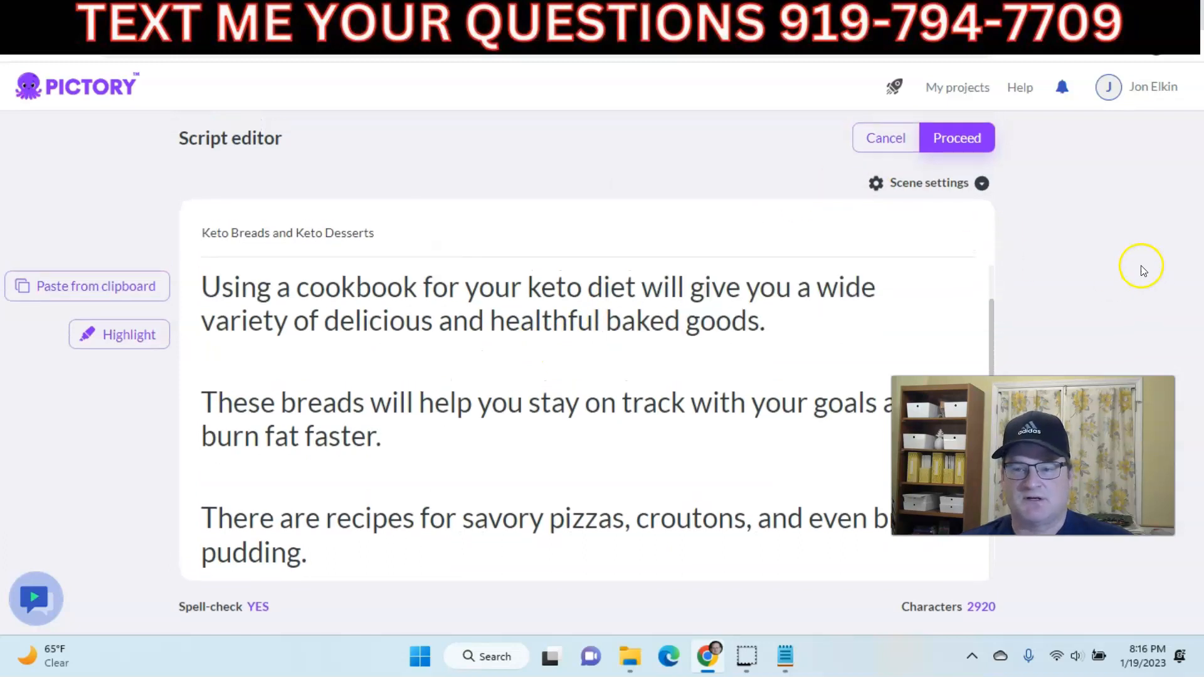
click(990, 156)
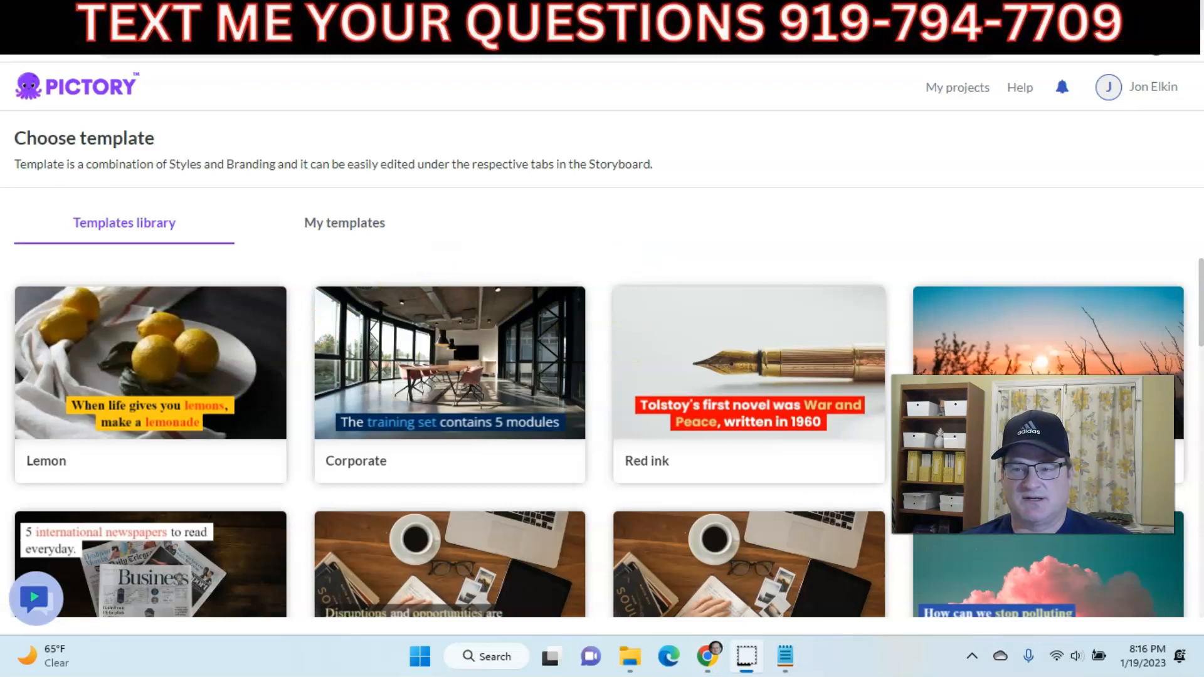
- Examine the caption styles of the library templates, from Lemon, Corporate, Red ink and Sunrise down to Subtitle Italics
mouse_move(717, 318)
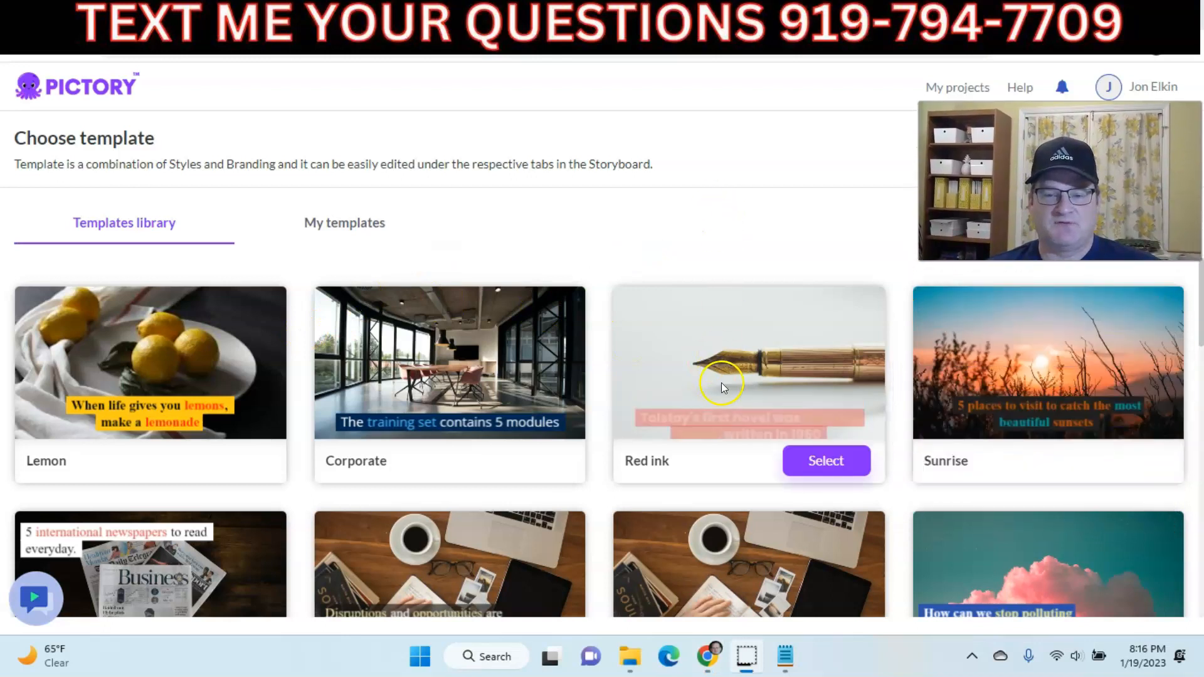
mouse_move(545, 371)
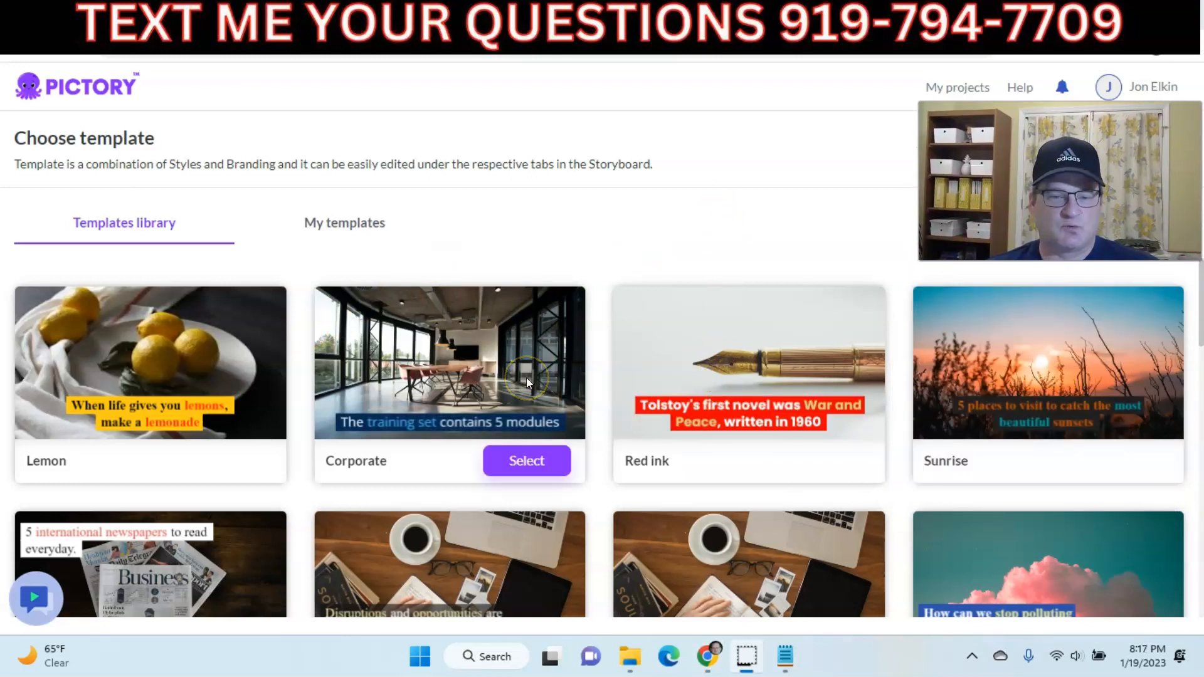
mouse_move(237, 363)
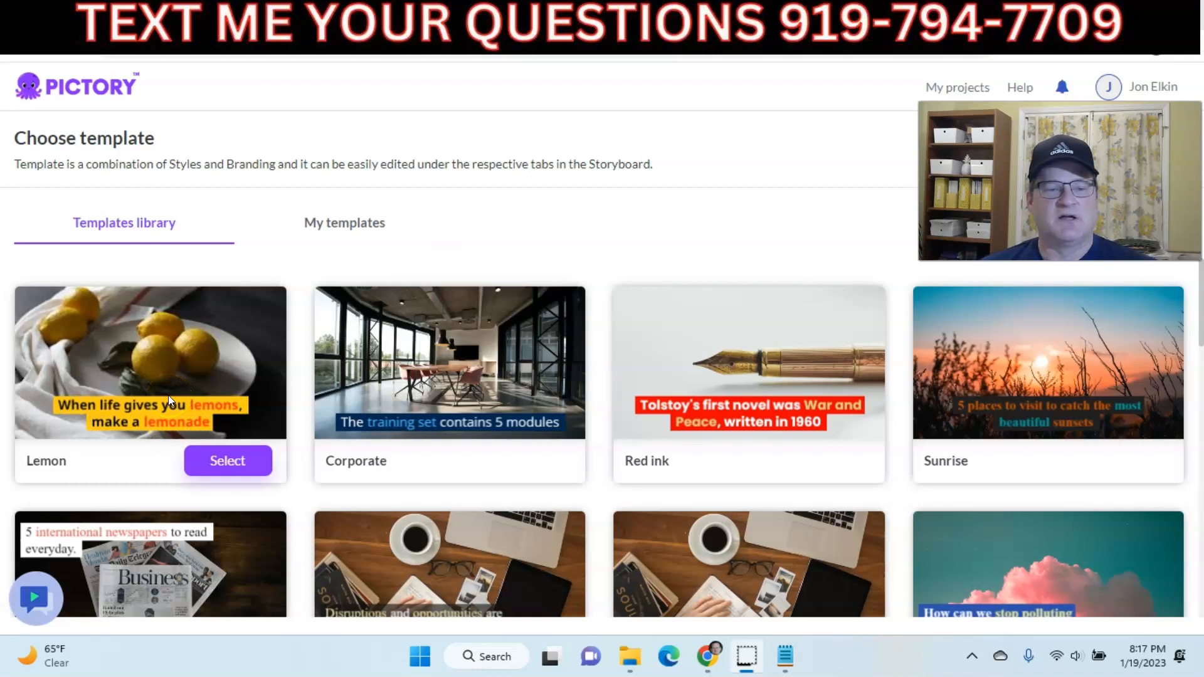
click(412, 382)
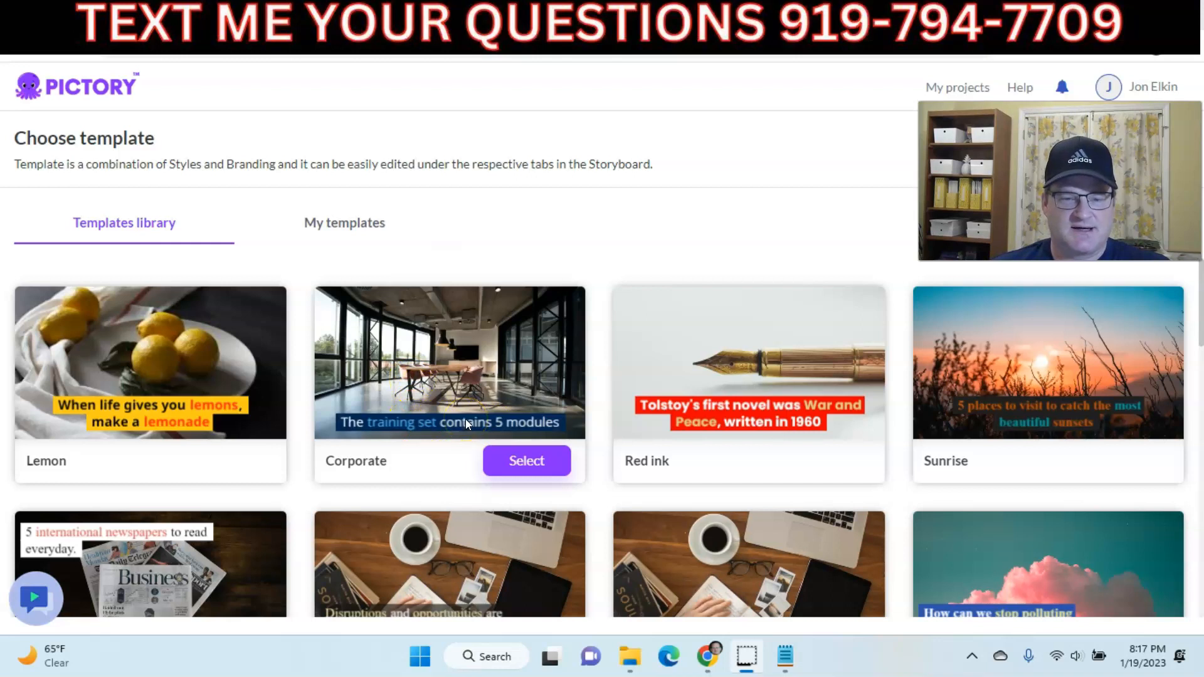
click(926, 396)
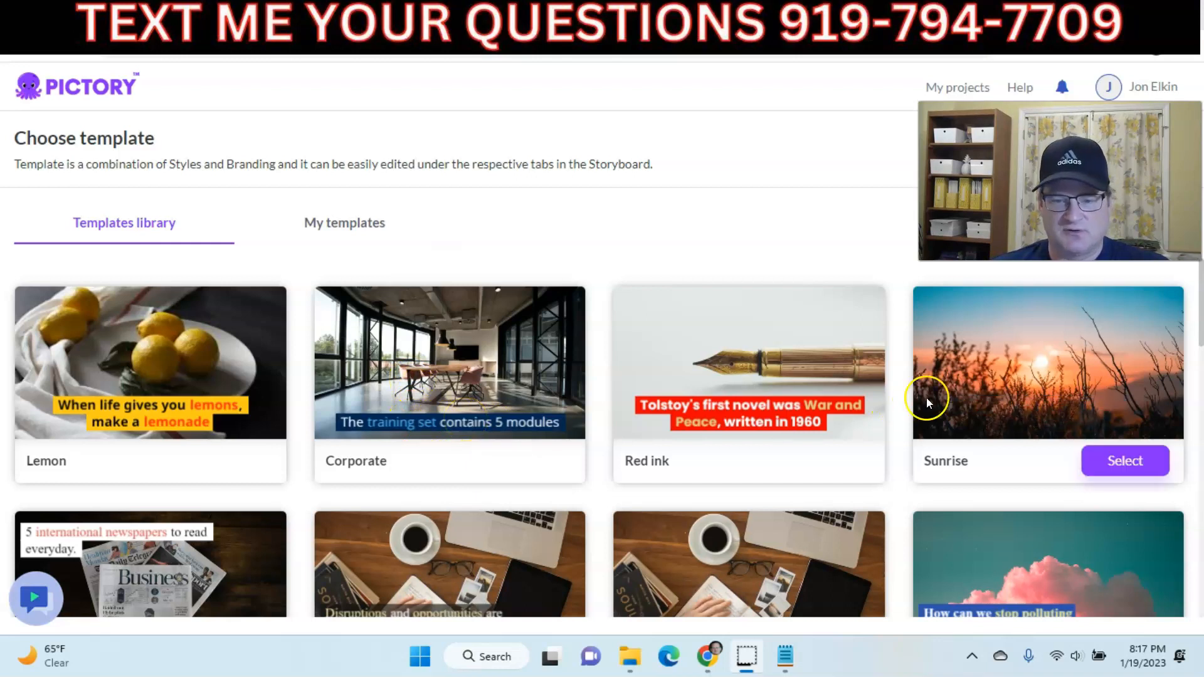
click(821, 405)
scroll(821, 404, down, 4)
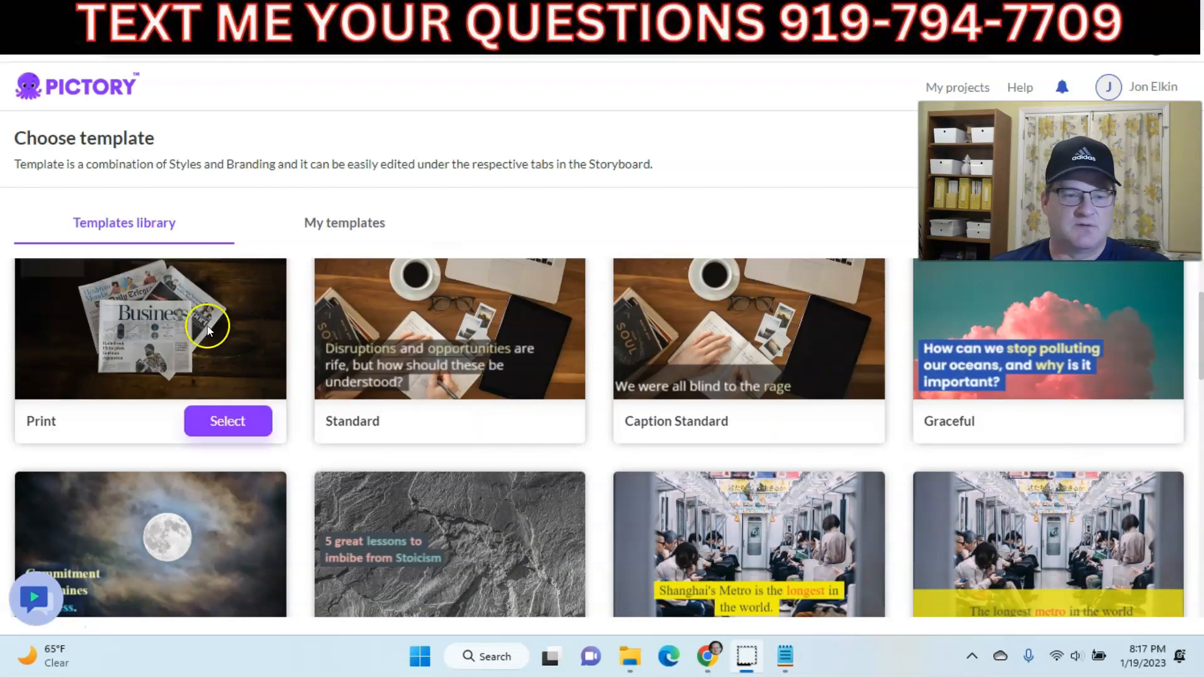
scroll(144, 332, up, 2)
scroll(121, 339, down, 4)
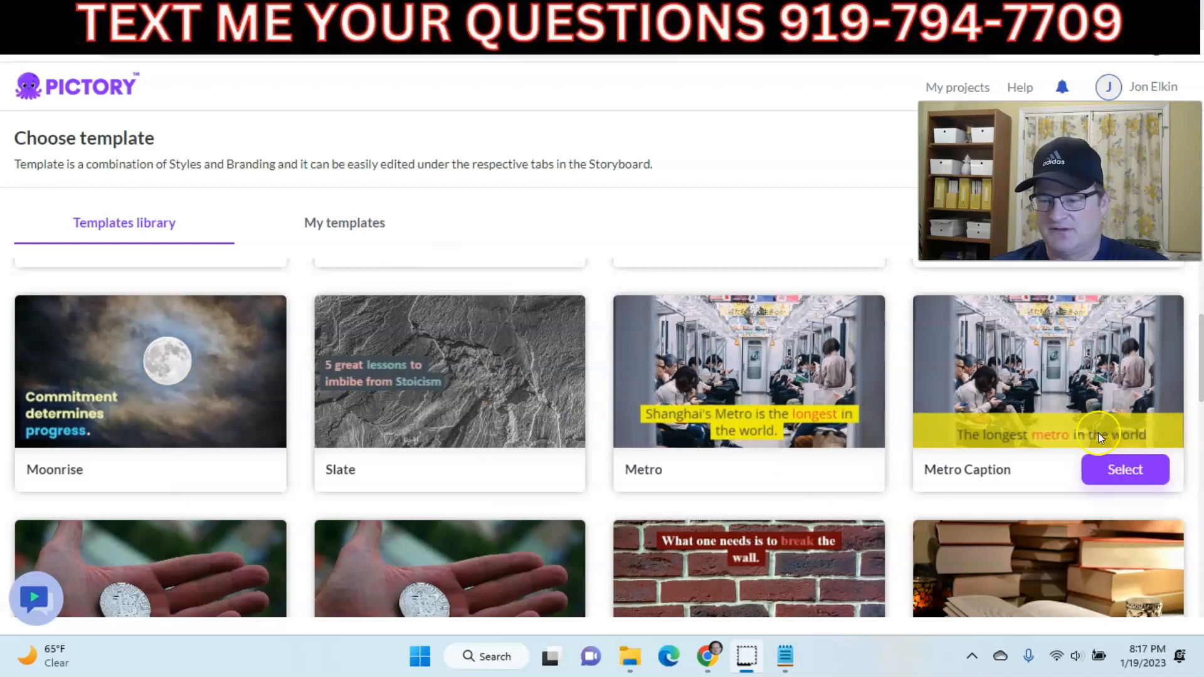
scroll(528, 431, down, 3)
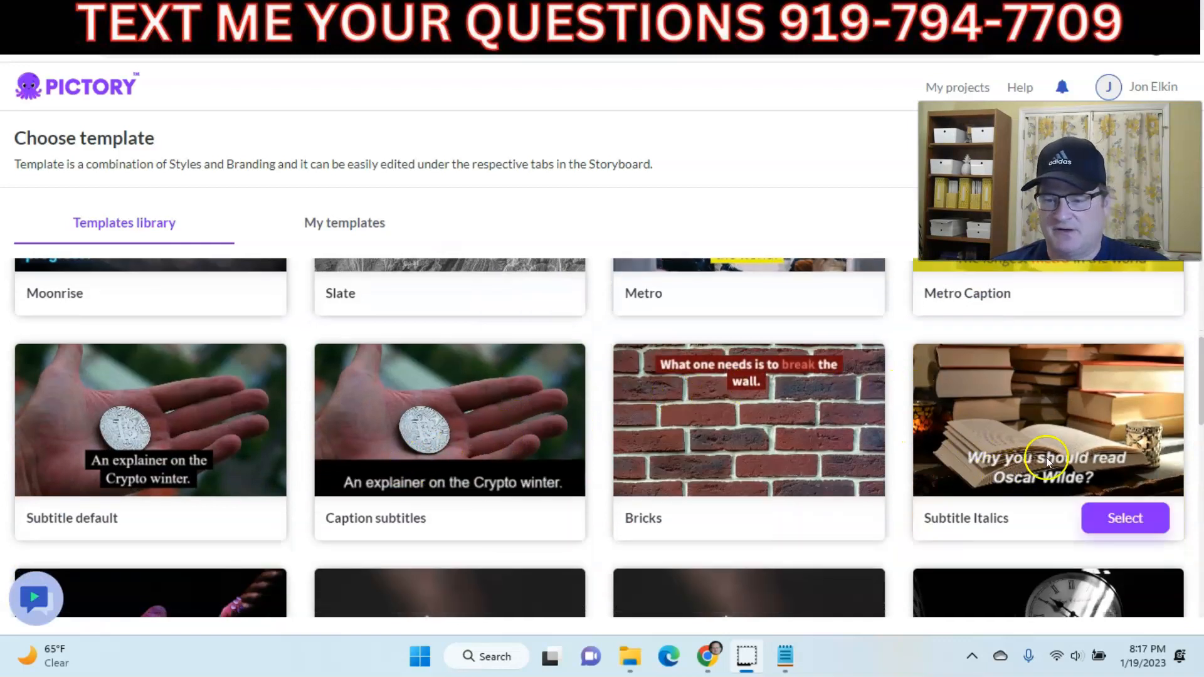
scroll(984, 453, up, 9)
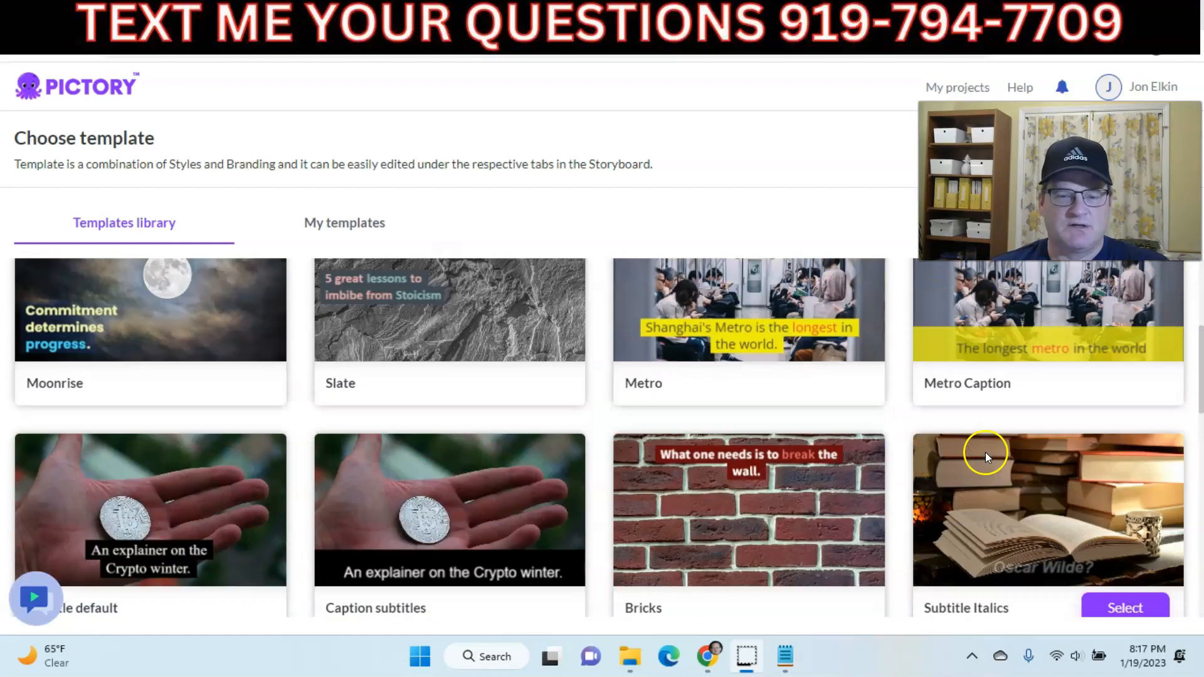
- Choose the Corporate template with the 16:9 aspect ratio and continue to the storyboard
scroll(825, 432, up, 1)
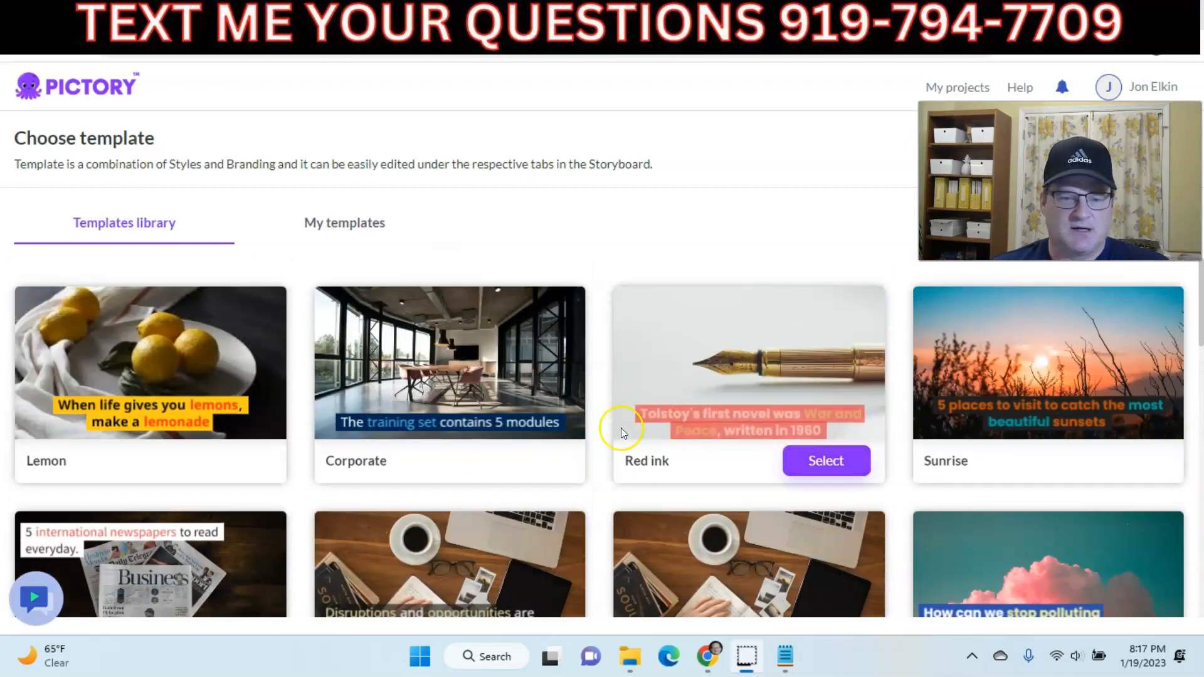
click(490, 466)
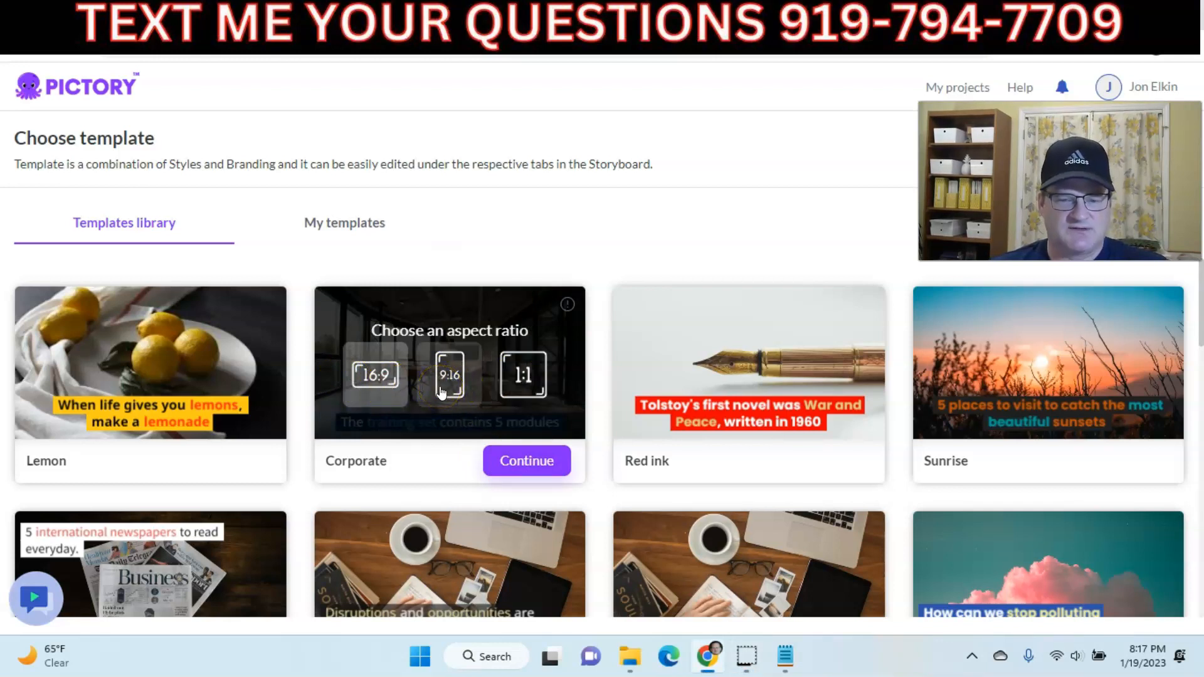
click(506, 462)
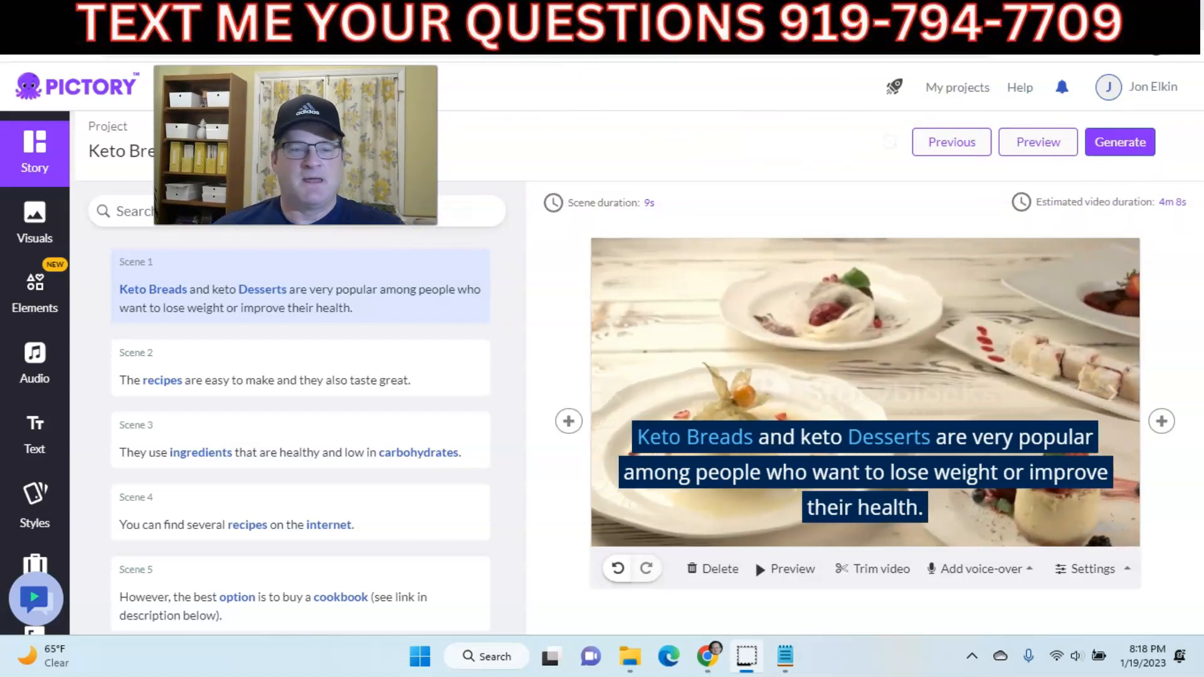
- Examine scene 1's duration setting and the storyboard's editing categories from Story through Format
click(603, 203)
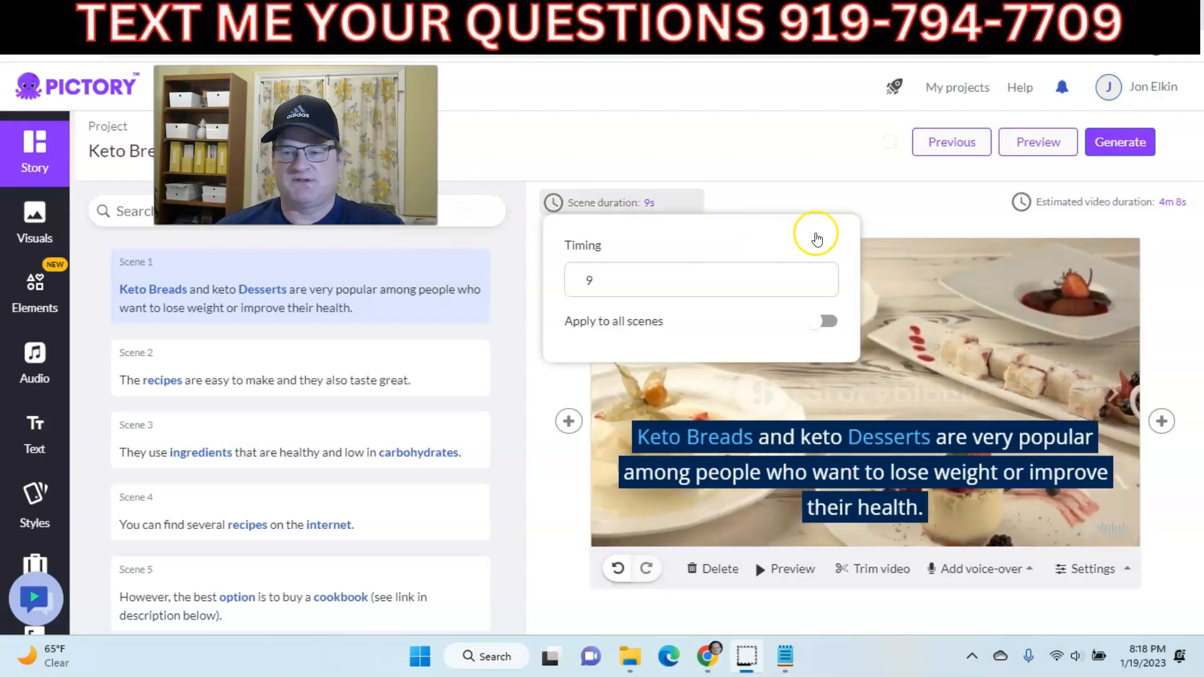
click(1089, 207)
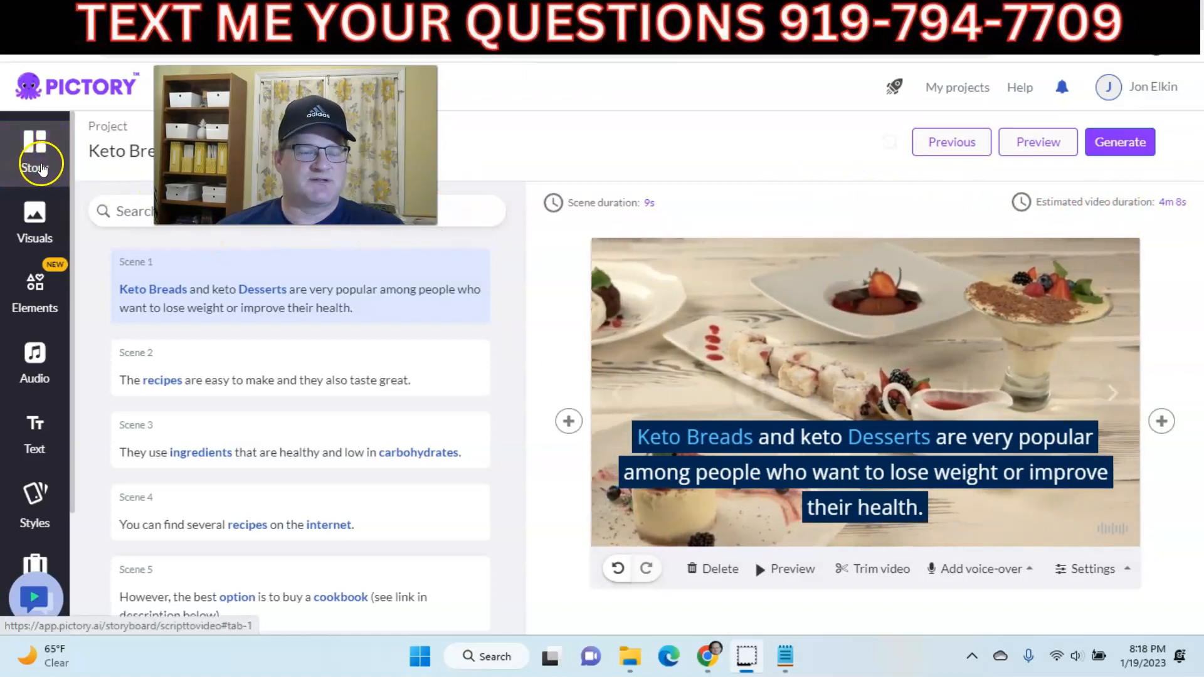
click(47, 161)
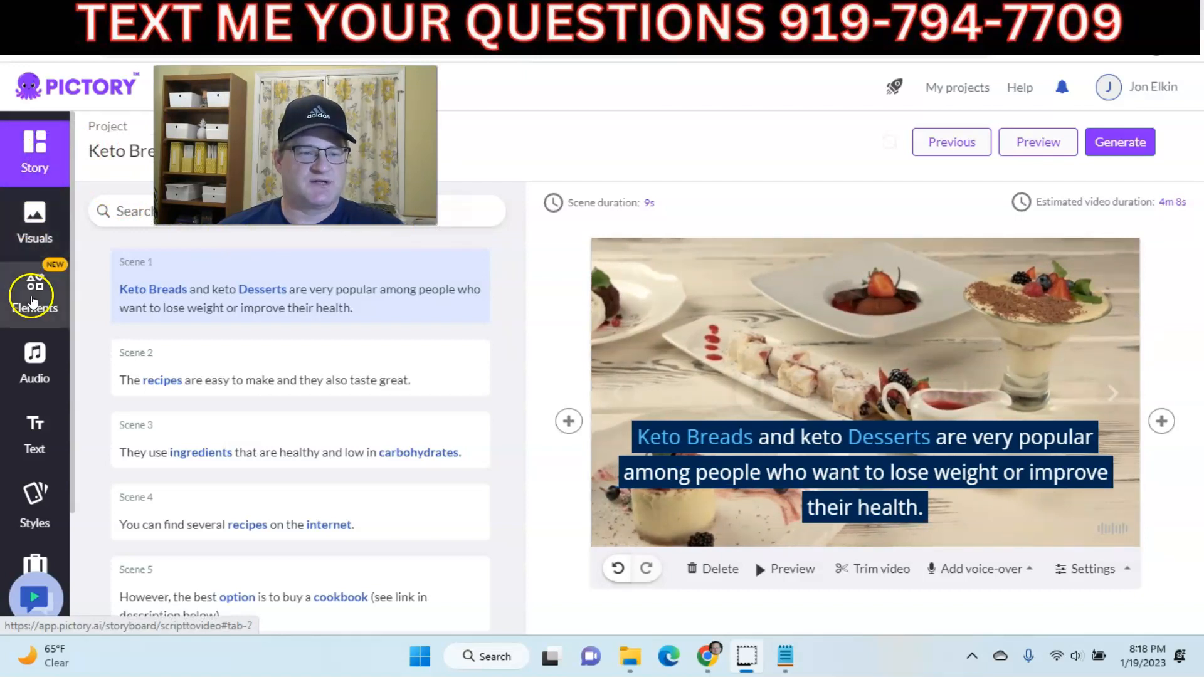
scroll(34, 483, down, 3)
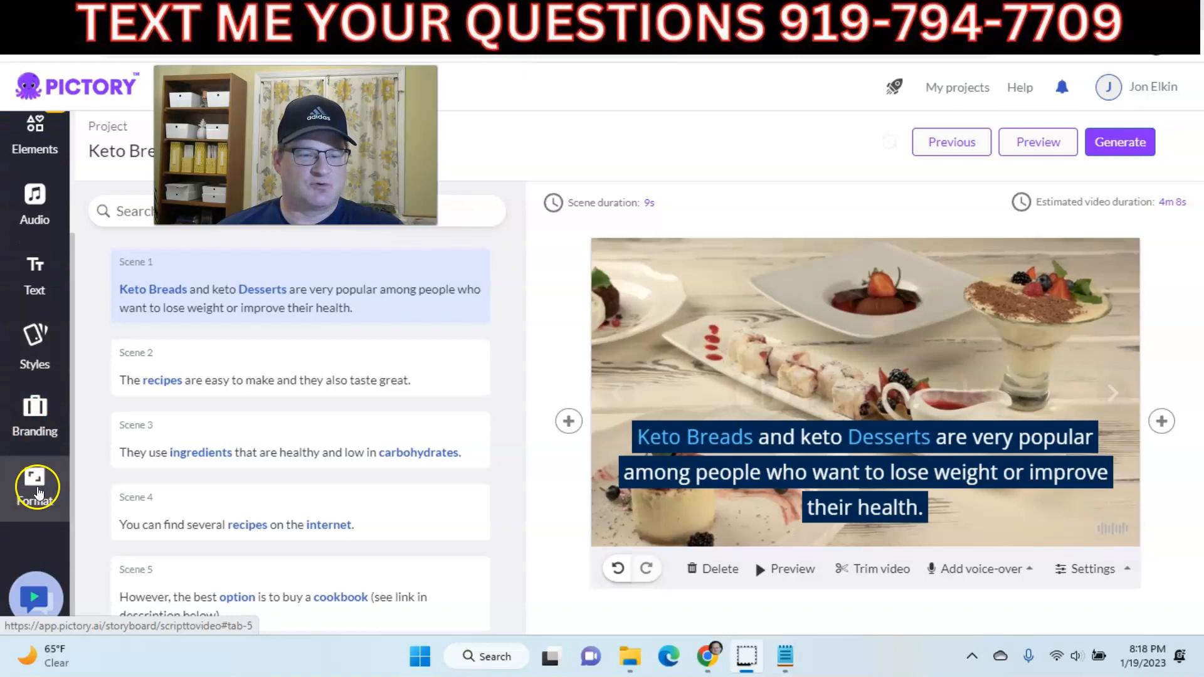
scroll(38, 492, up, 3)
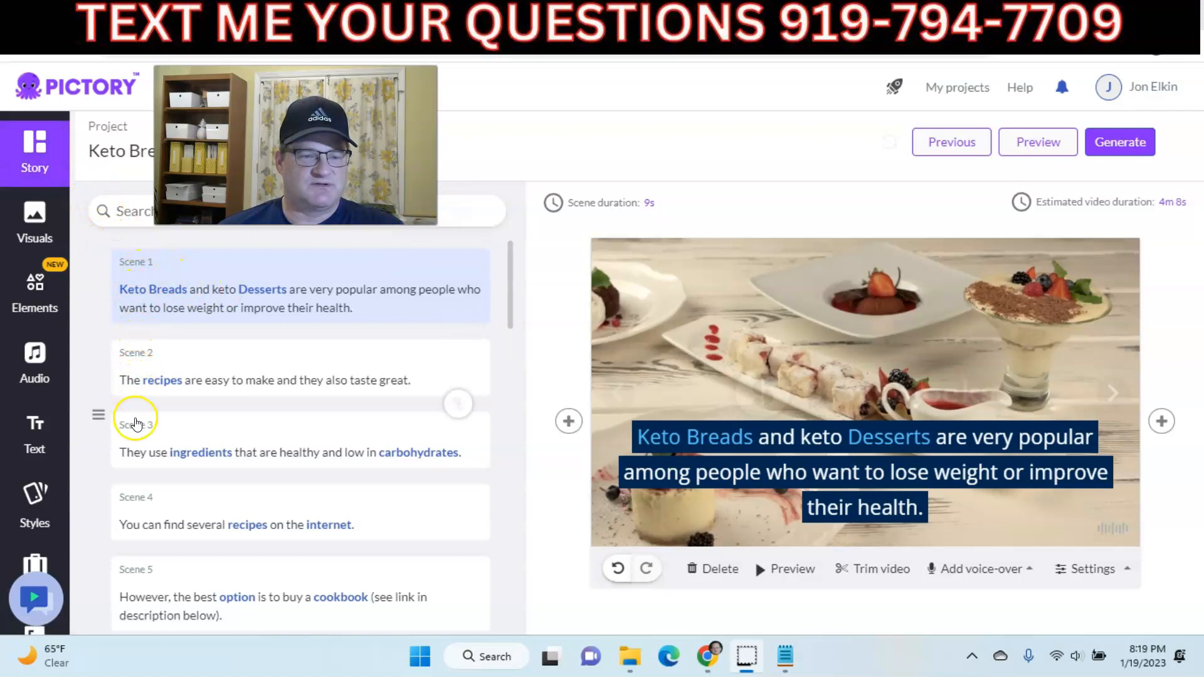
- Review the storyboard's sentence-by-sentence scenes, checking the visuals matched to scenes 1, 3, 5 and 4
click(130, 289)
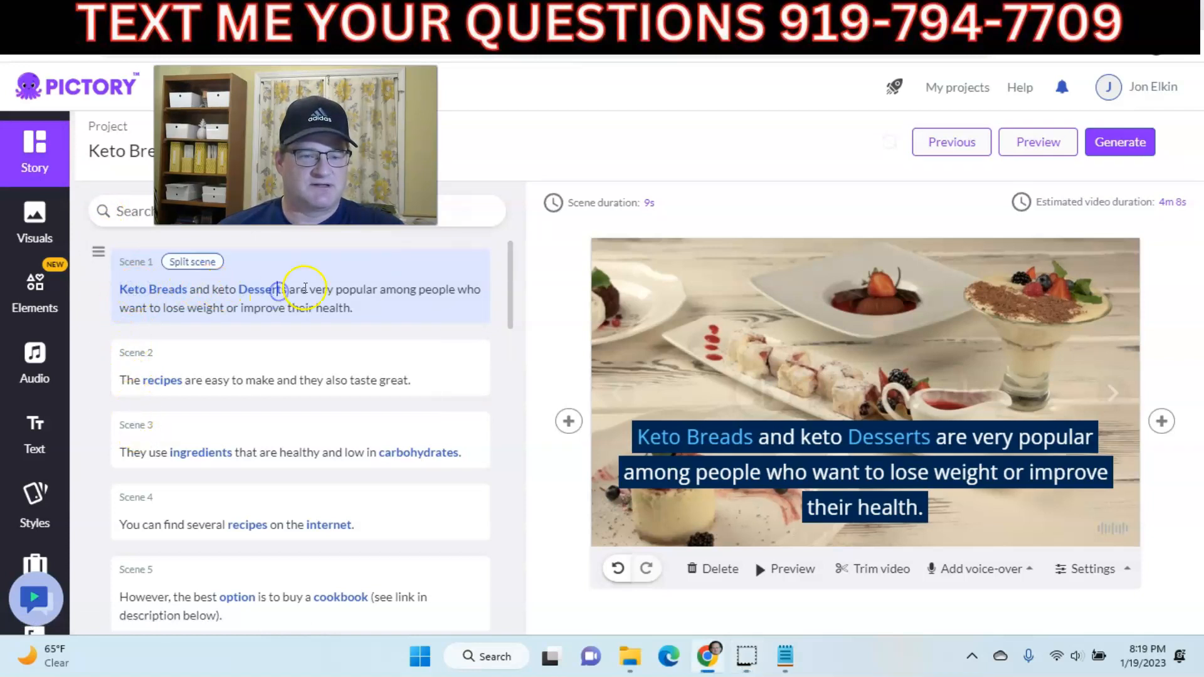
mouse_move(102, 264)
mouse_down()
mouse_move(100, 355)
mouse_move(108, 257)
mouse_up()
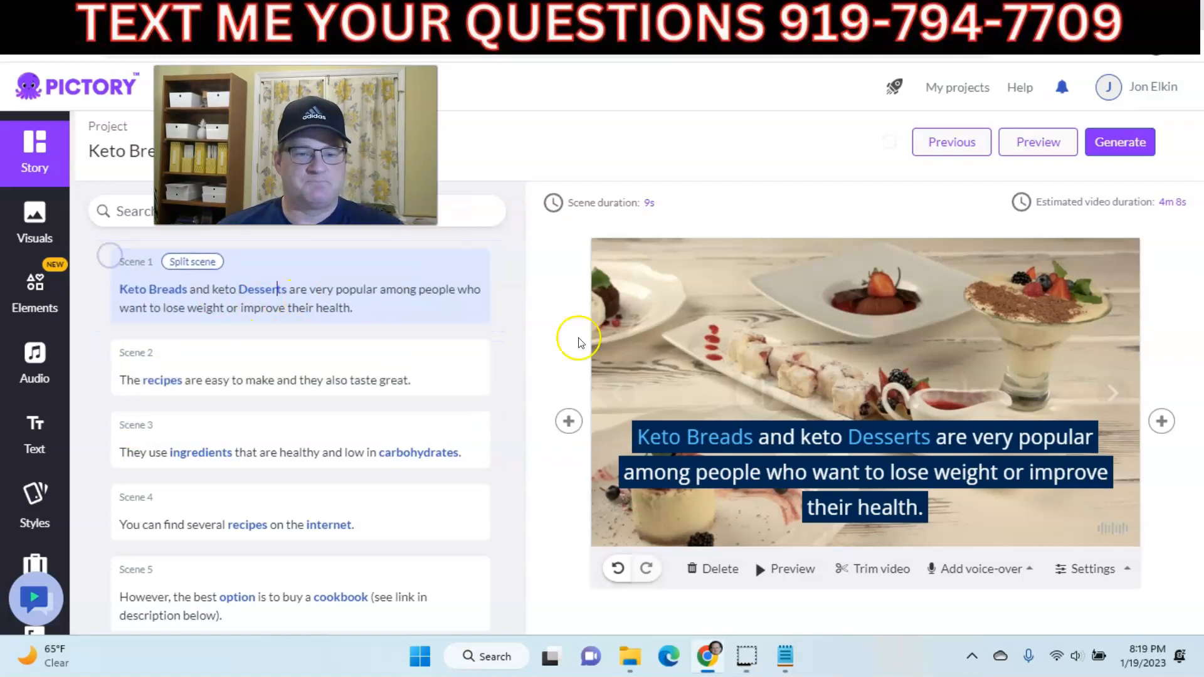
scroll(578, 342, down, 2)
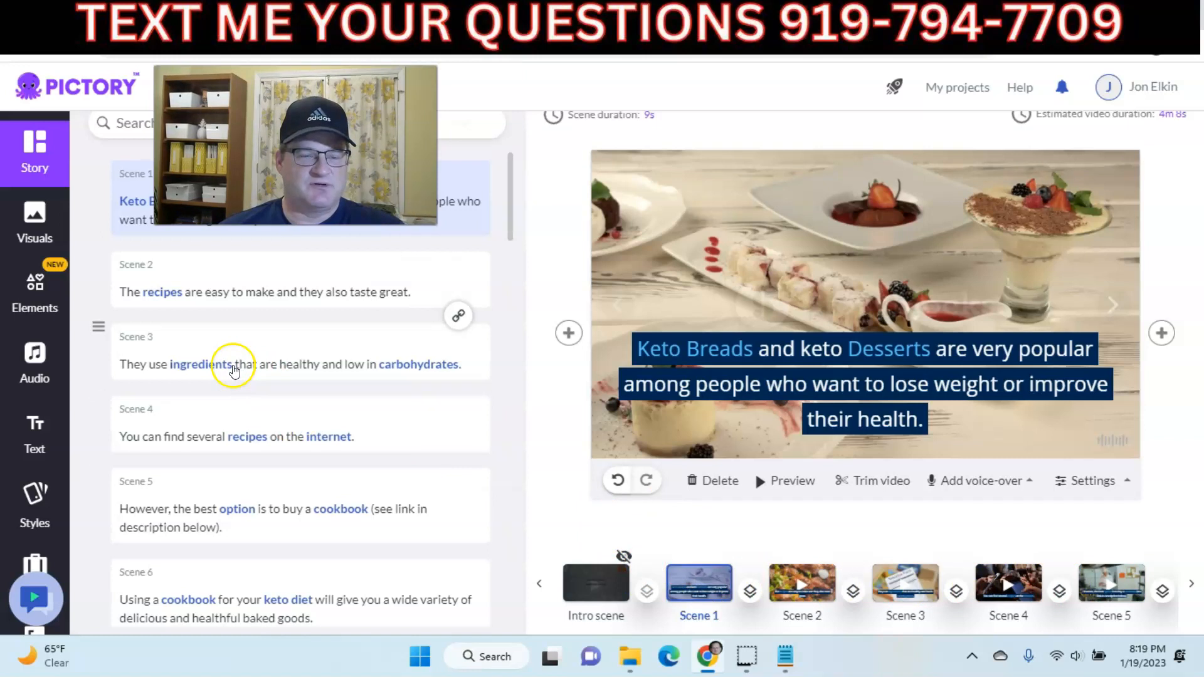
click(233, 369)
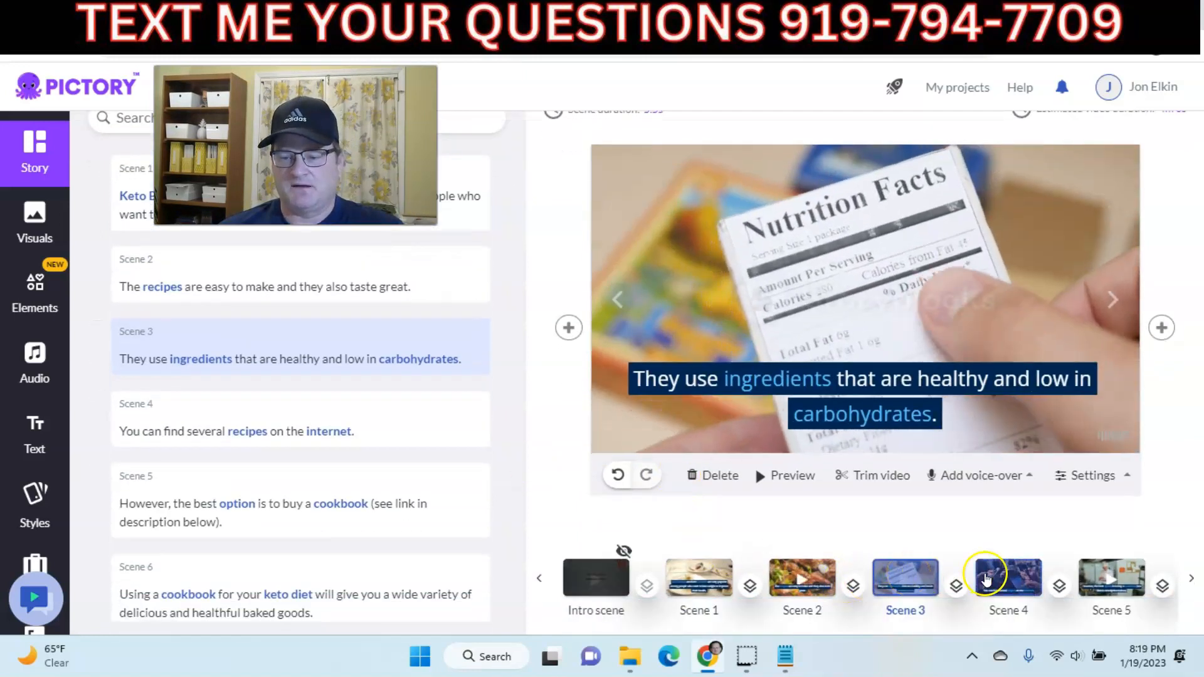
click(1099, 576)
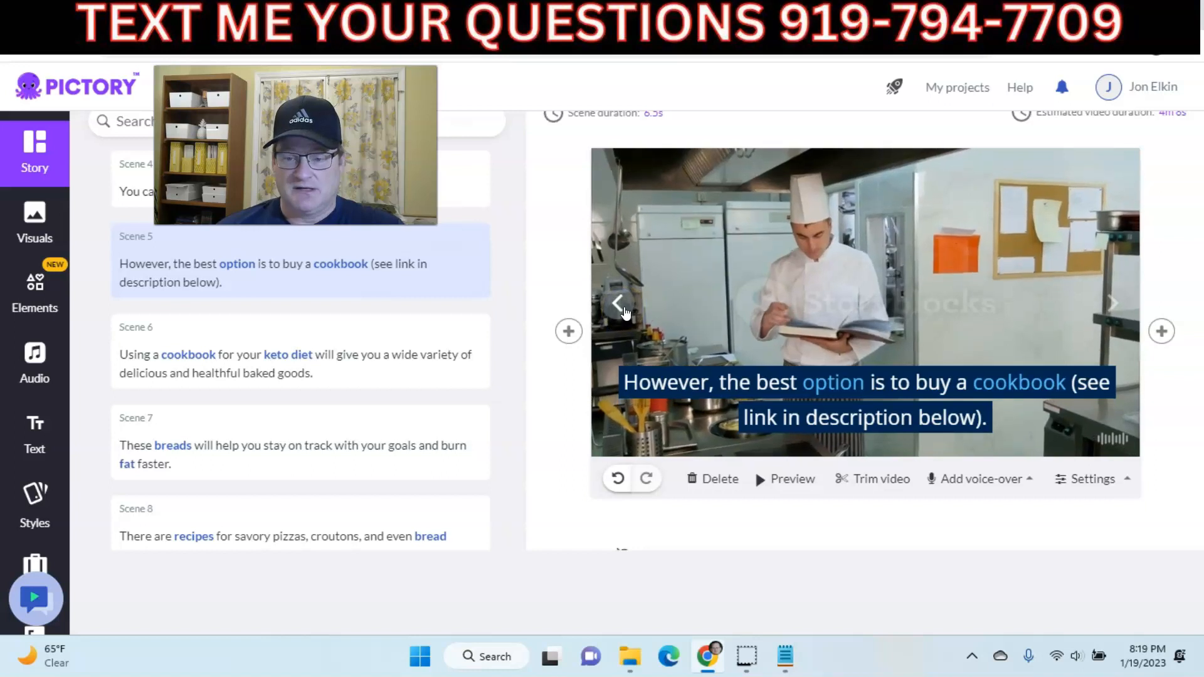
scroll(617, 312, down, 2)
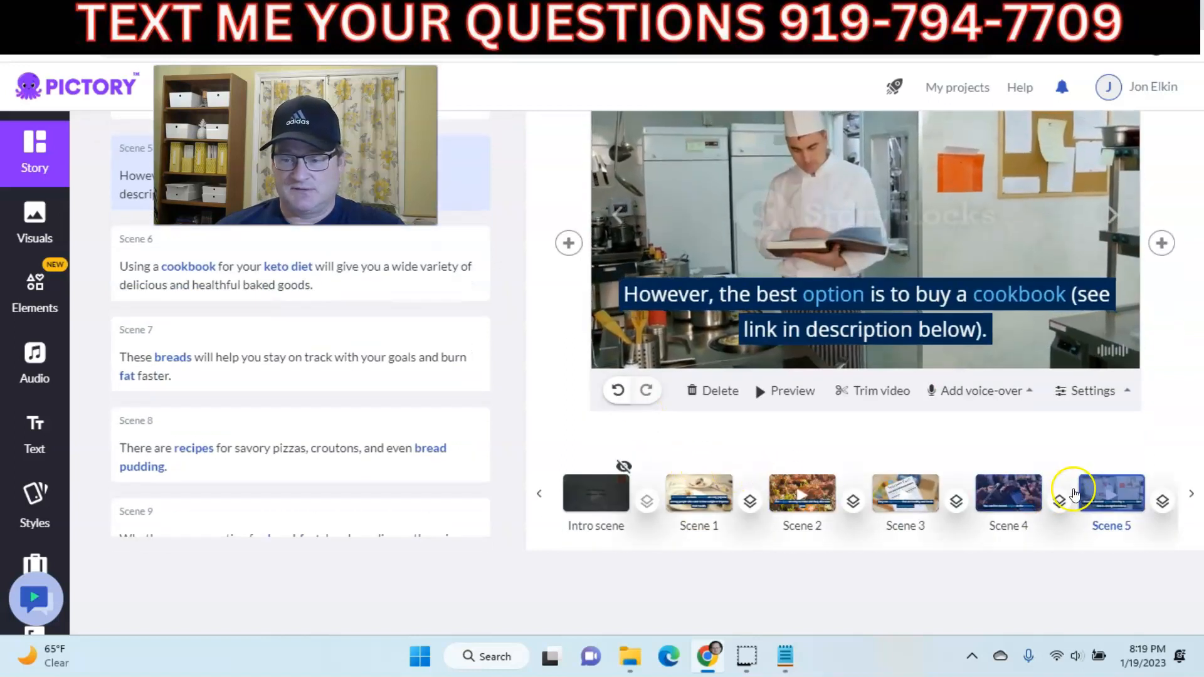
click(617, 215)
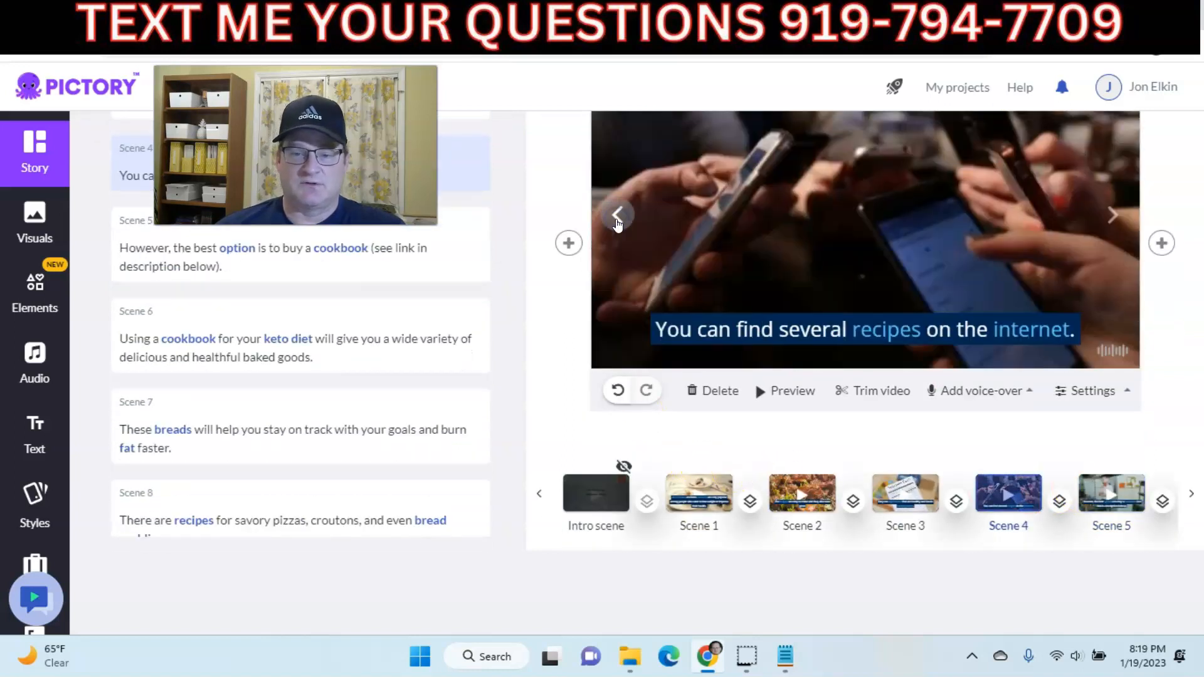
scroll(602, 314, up, 3)
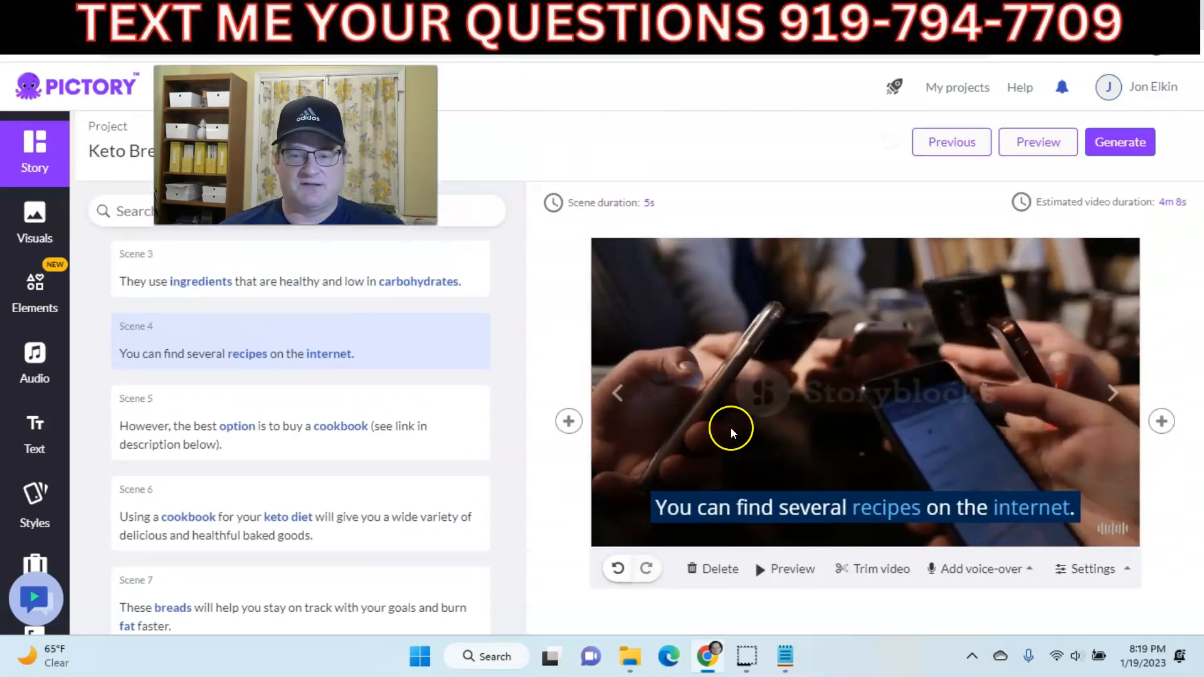
scroll(221, 352, up, 3)
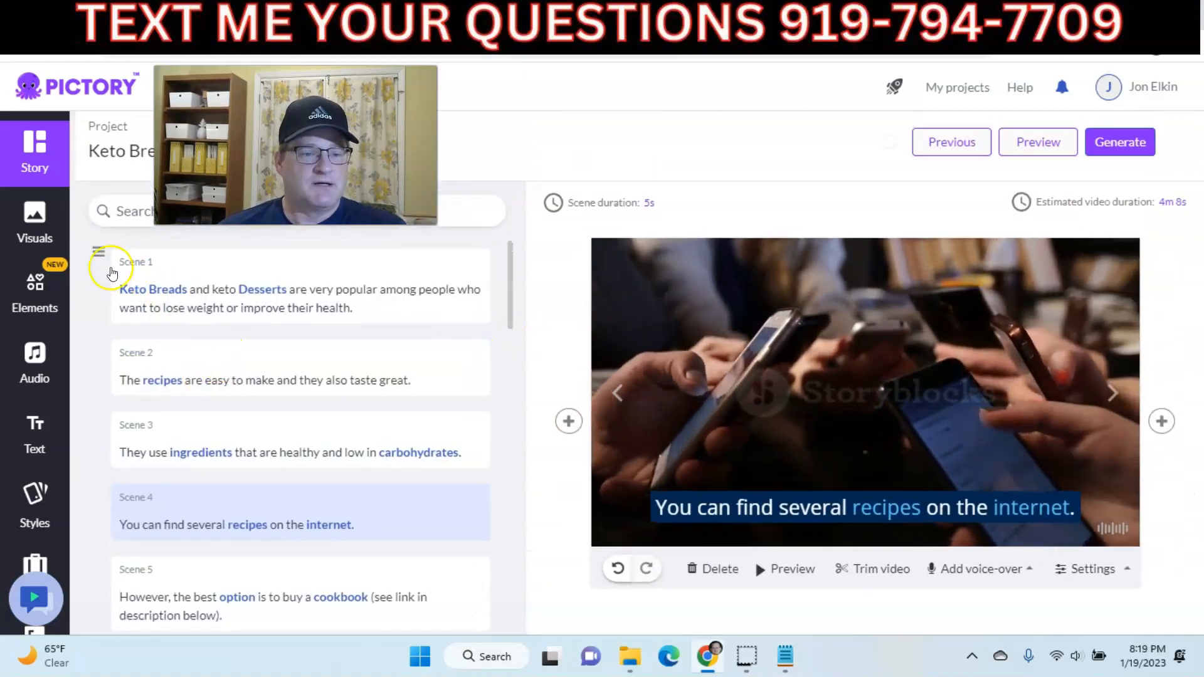
- Open the library of replacement visuals and bring up scene 1 about Keto Breads and Desserts
click(35, 223)
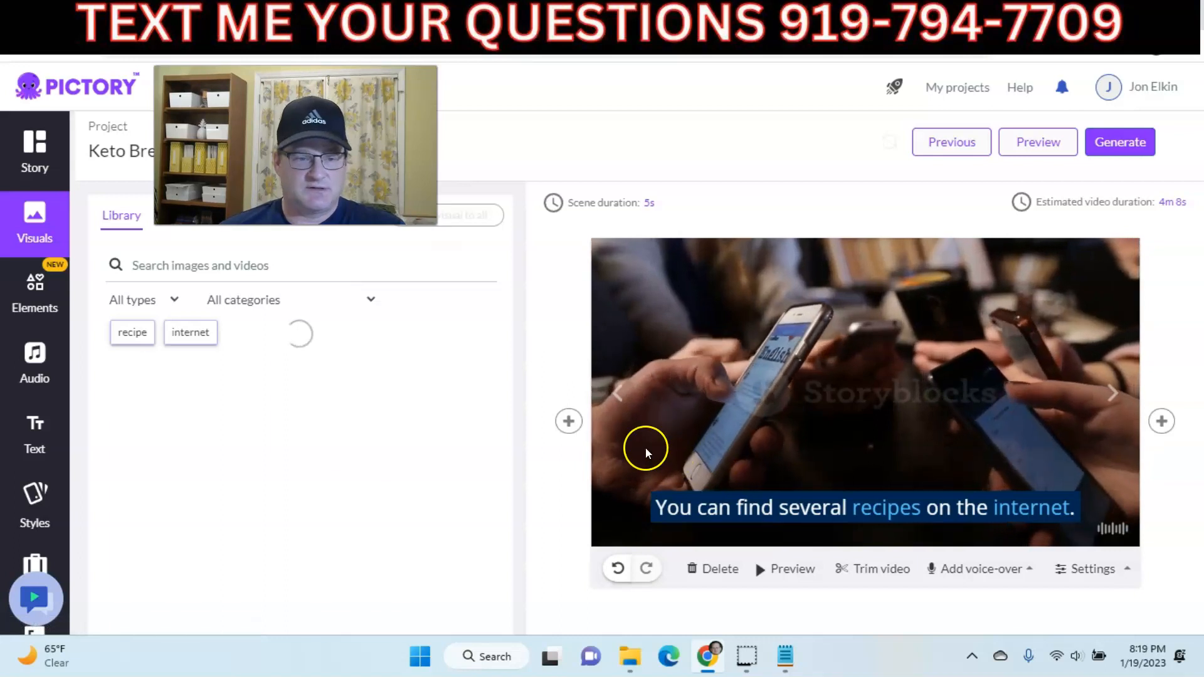
scroll(645, 449, down, 2)
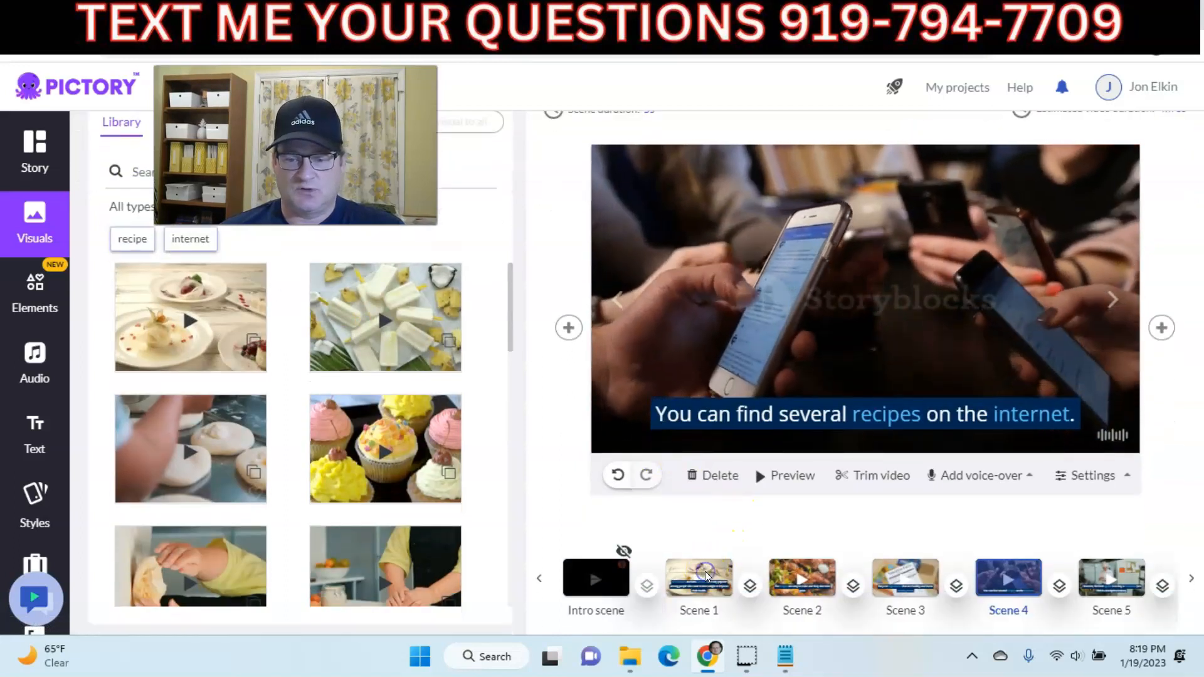
click(705, 576)
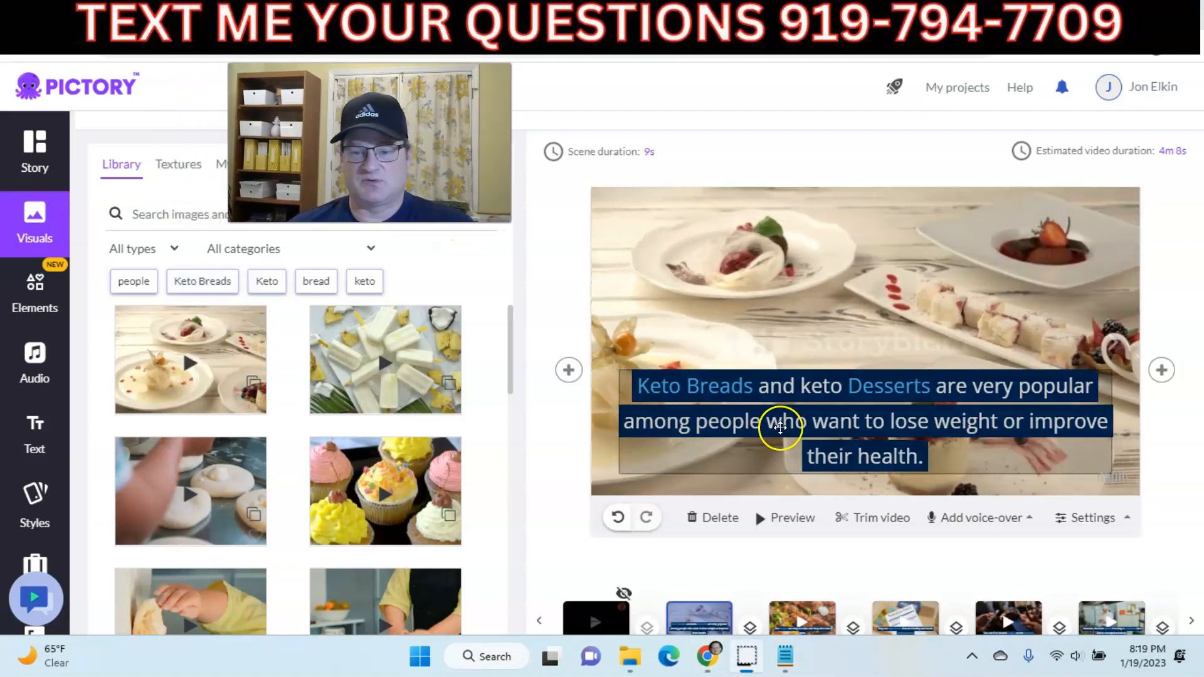
- Set scene 1's caption to the Roboto font at size 32
click(781, 426)
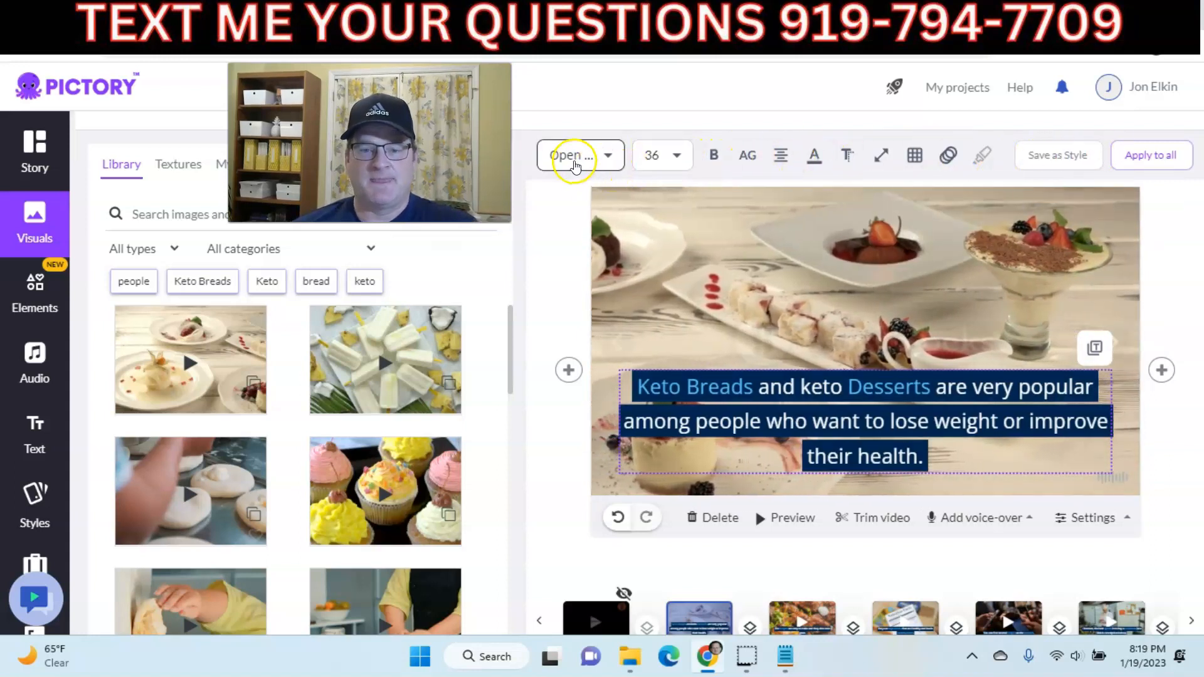
click(573, 161)
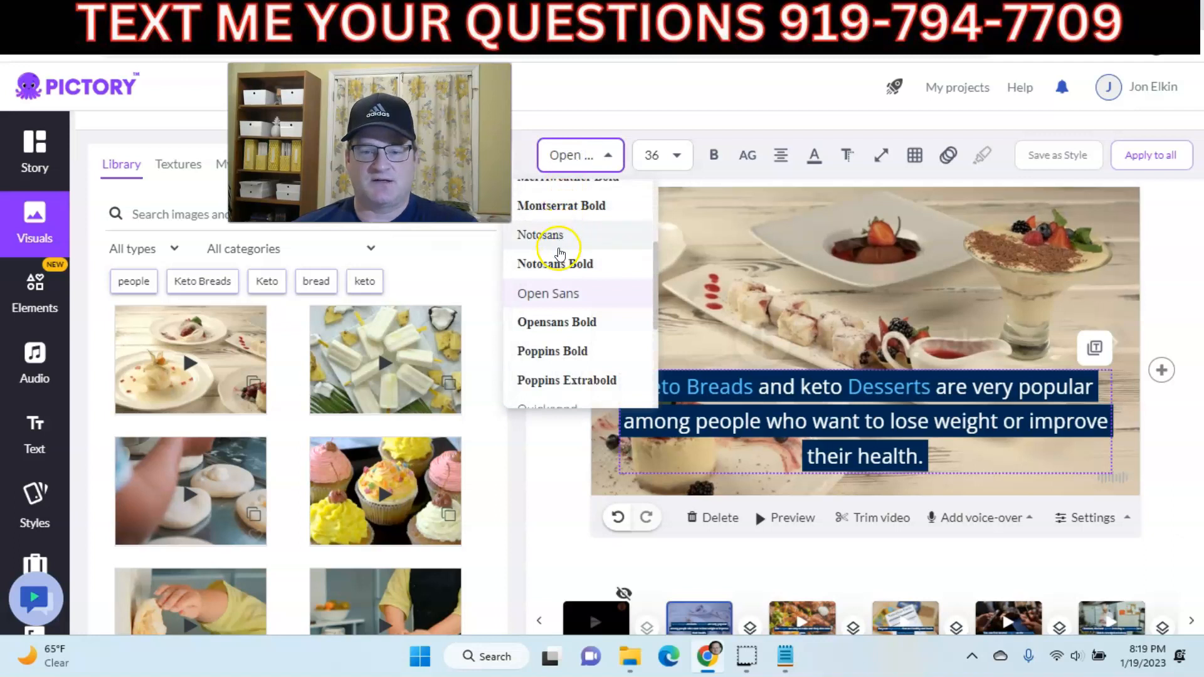
scroll(560, 254, down, 2)
scroll(555, 267, down, 2)
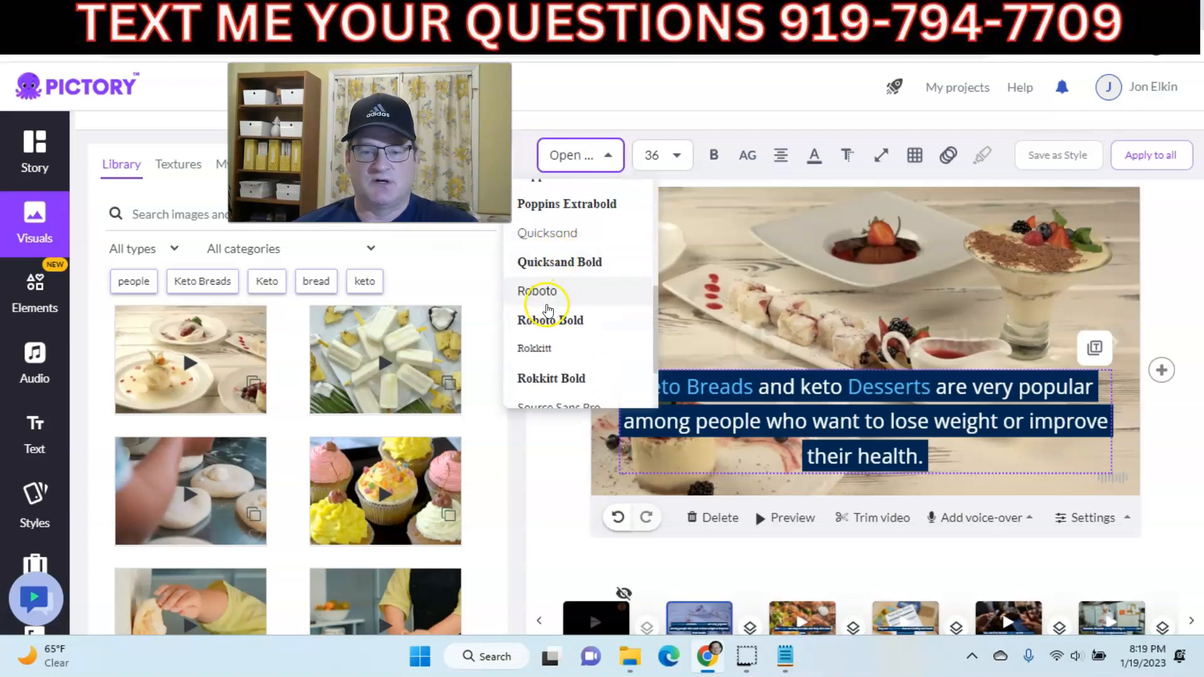
click(541, 295)
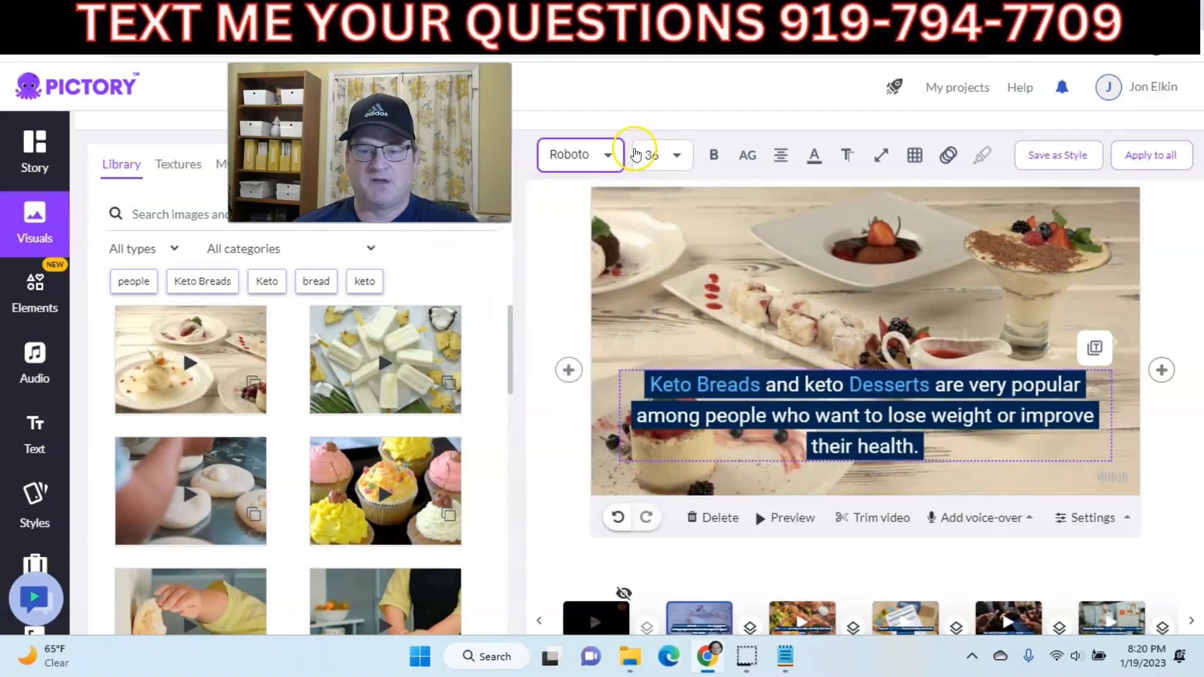
click(650, 154)
click(663, 268)
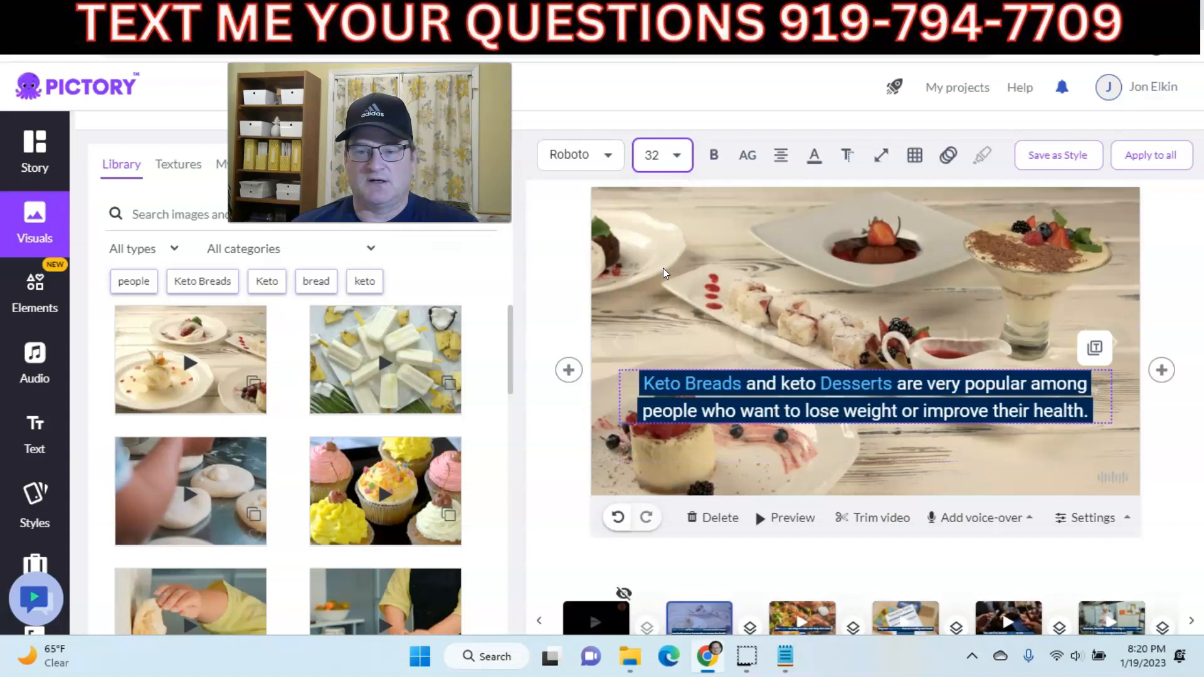
- Look through the caption's text style, color and alignment options and apply scene 1's caption formatting to all scenes
click(712, 157)
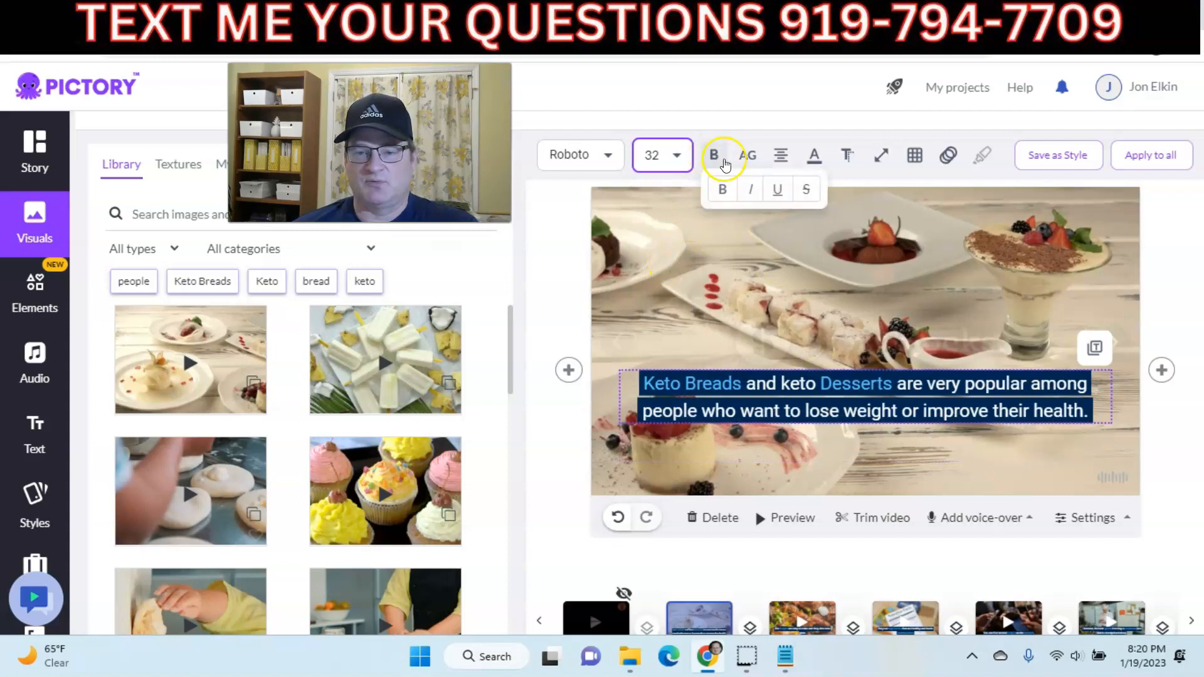
mouse_move(780, 161)
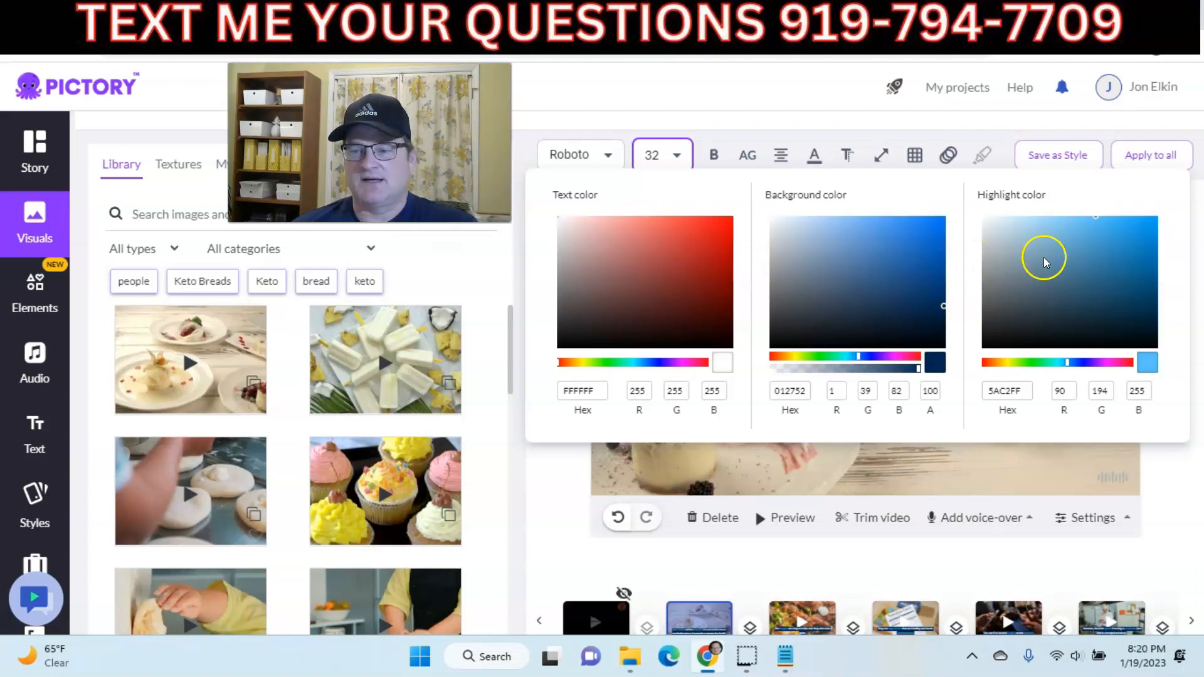
click(819, 83)
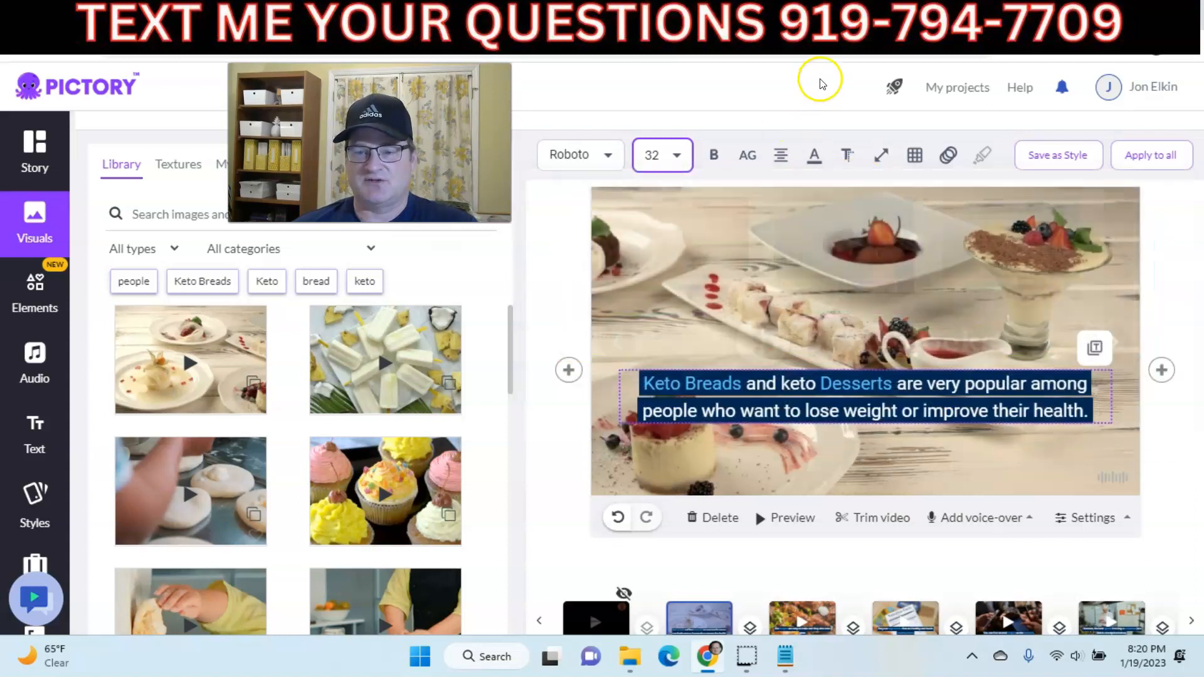
click(831, 390)
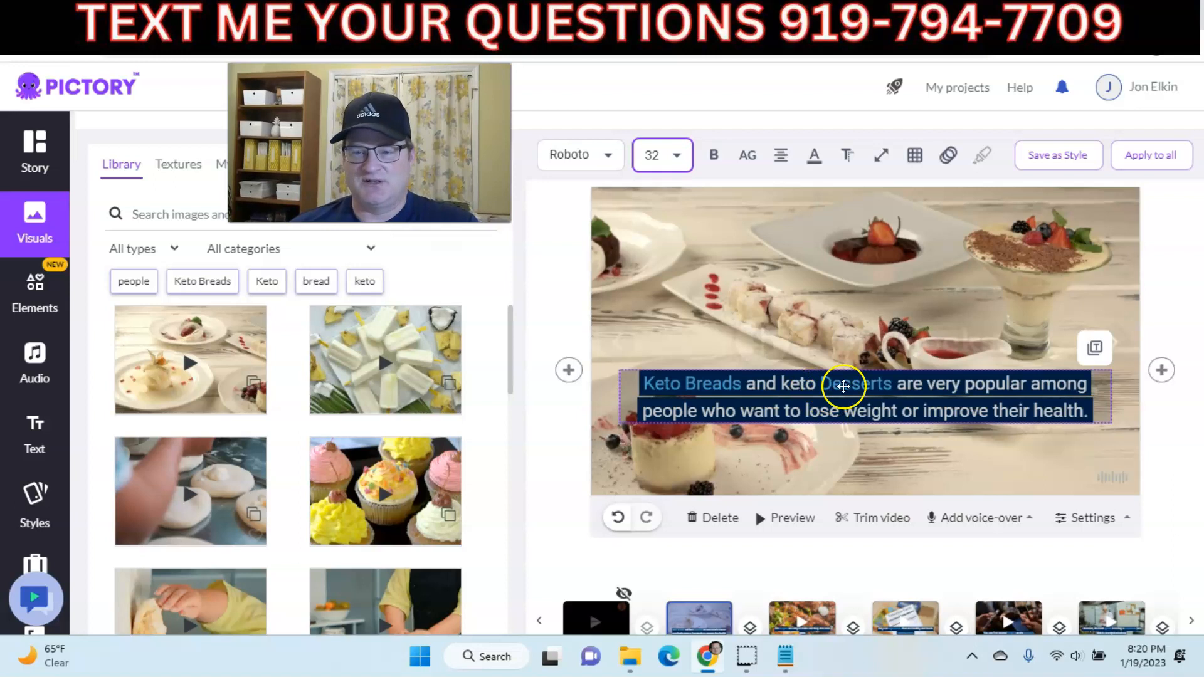
click(1134, 164)
click(781, 155)
click(825, 185)
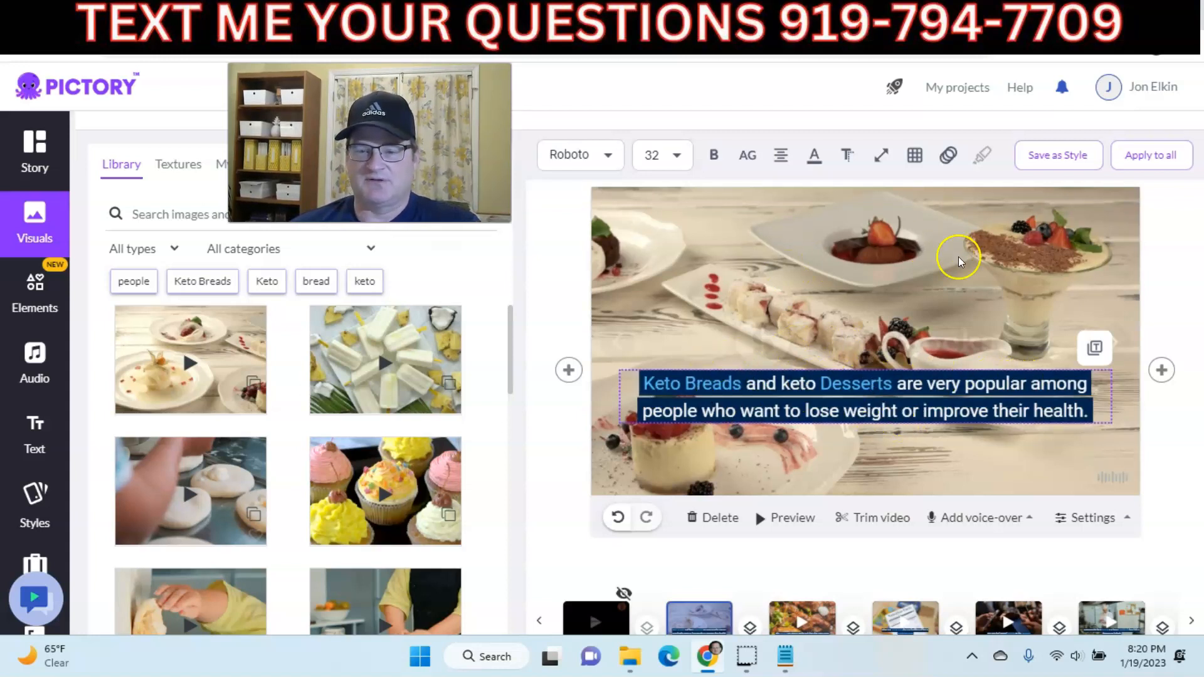
- Go through scenes 2 to 6 in order, checking that each visual fits its caption
click(1124, 346)
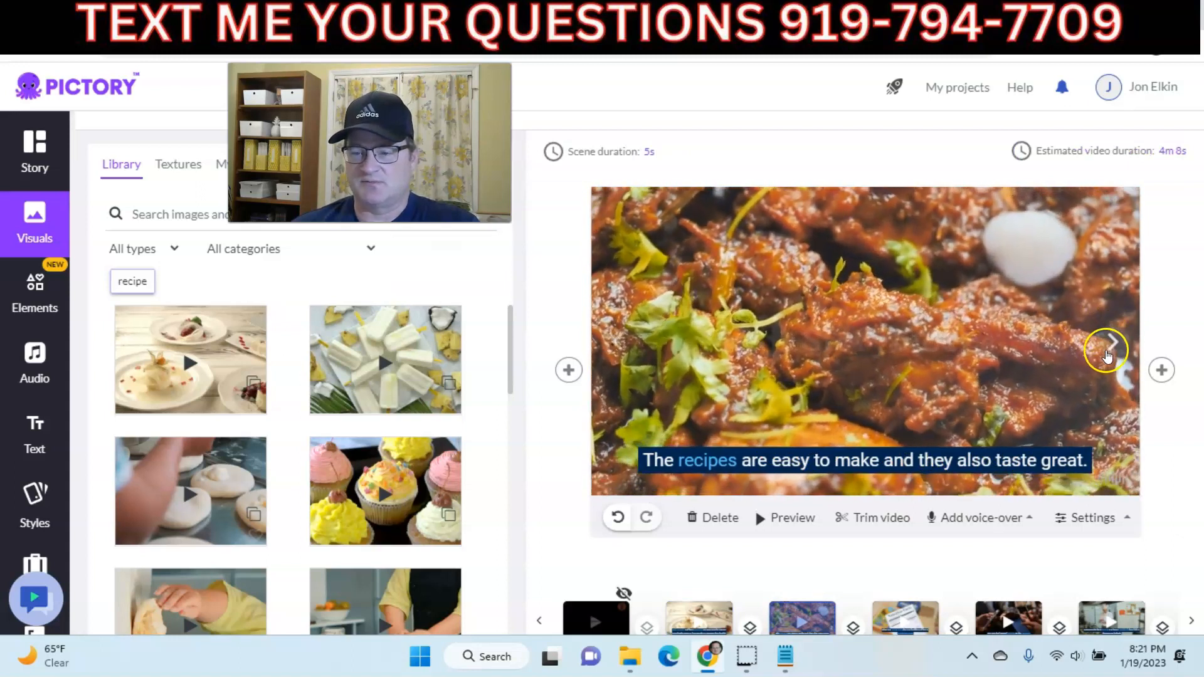
click(1114, 343)
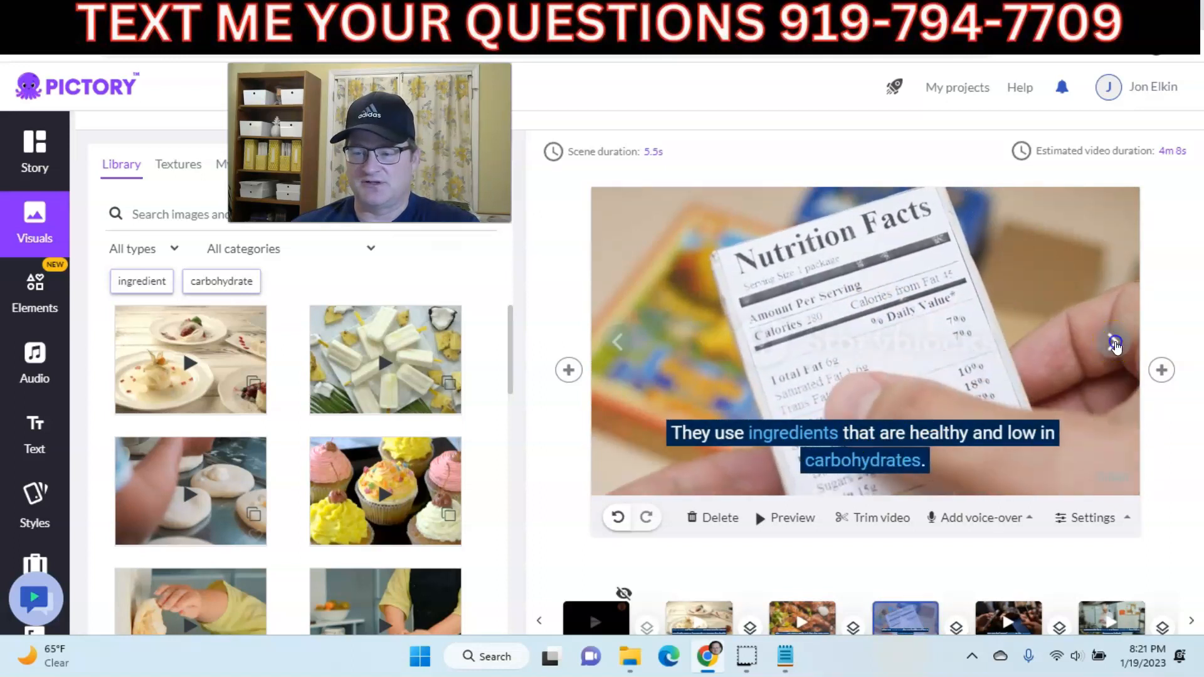
click(1115, 342)
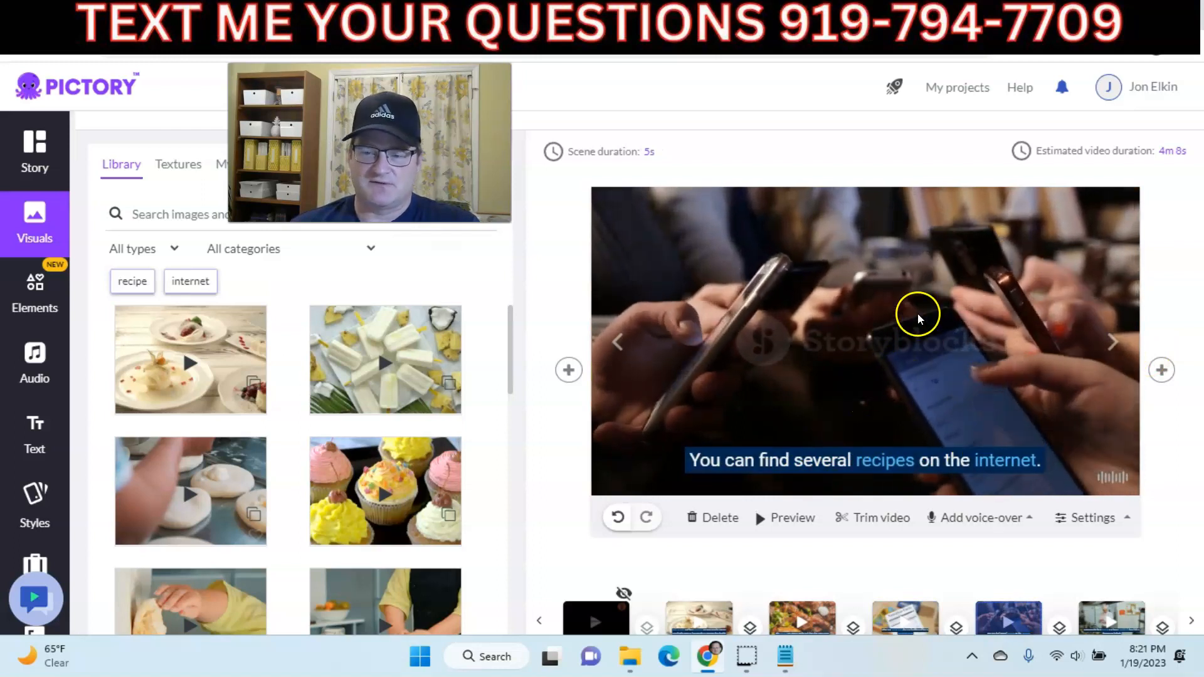
click(1109, 339)
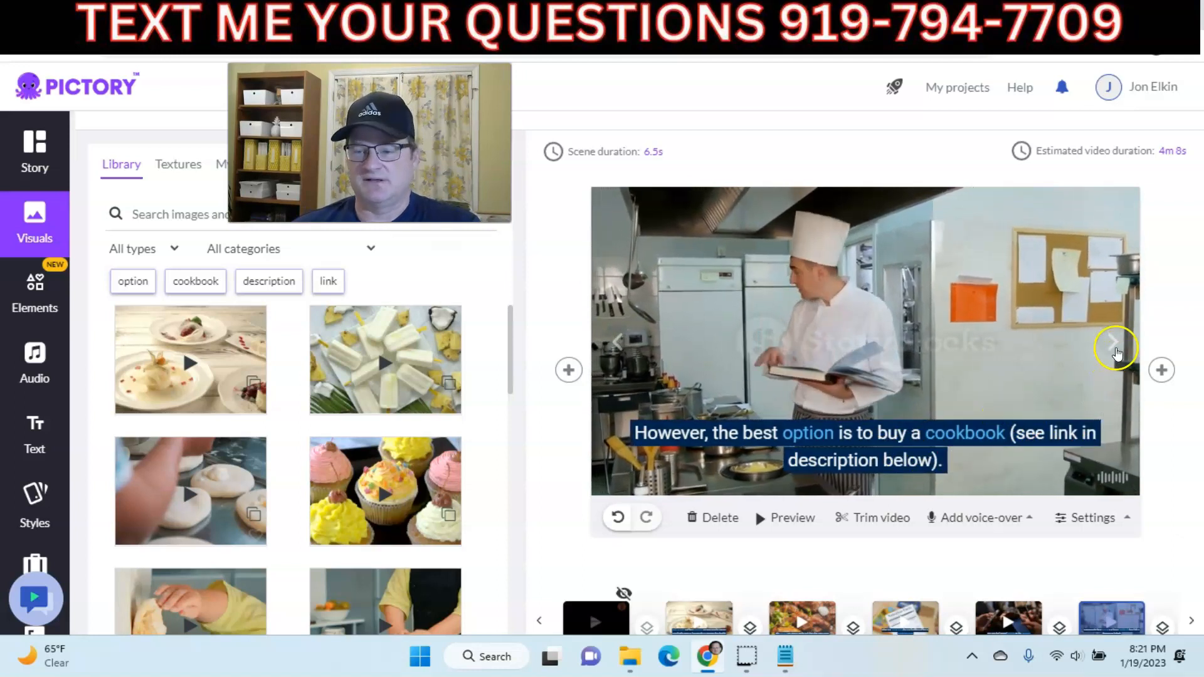
click(1114, 346)
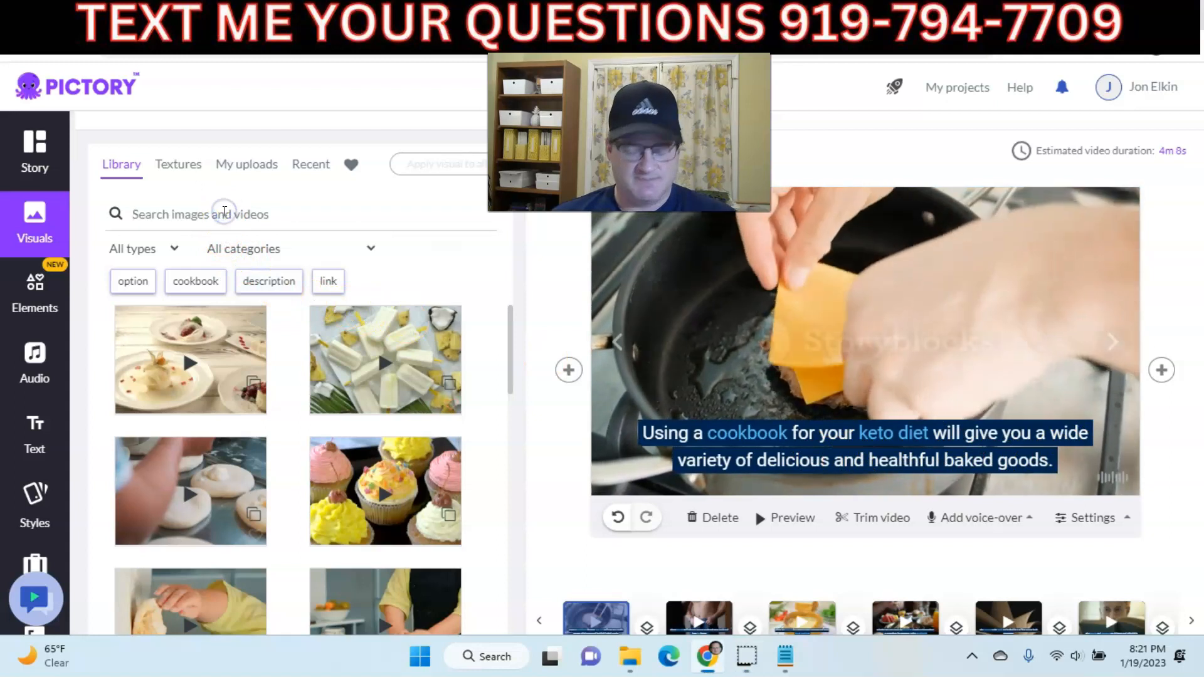
- Search the visual library for "baked goods" and replace scene 6's visual with the clip of bread rolls in a basket
text(bak)
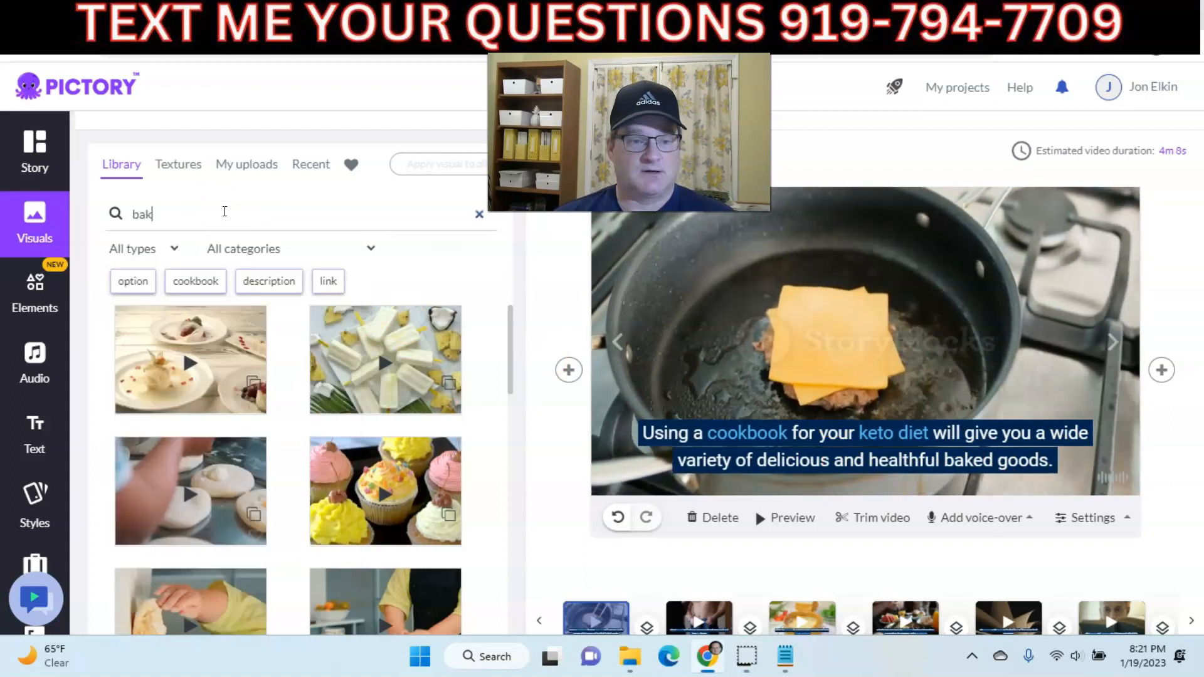
key(Return)
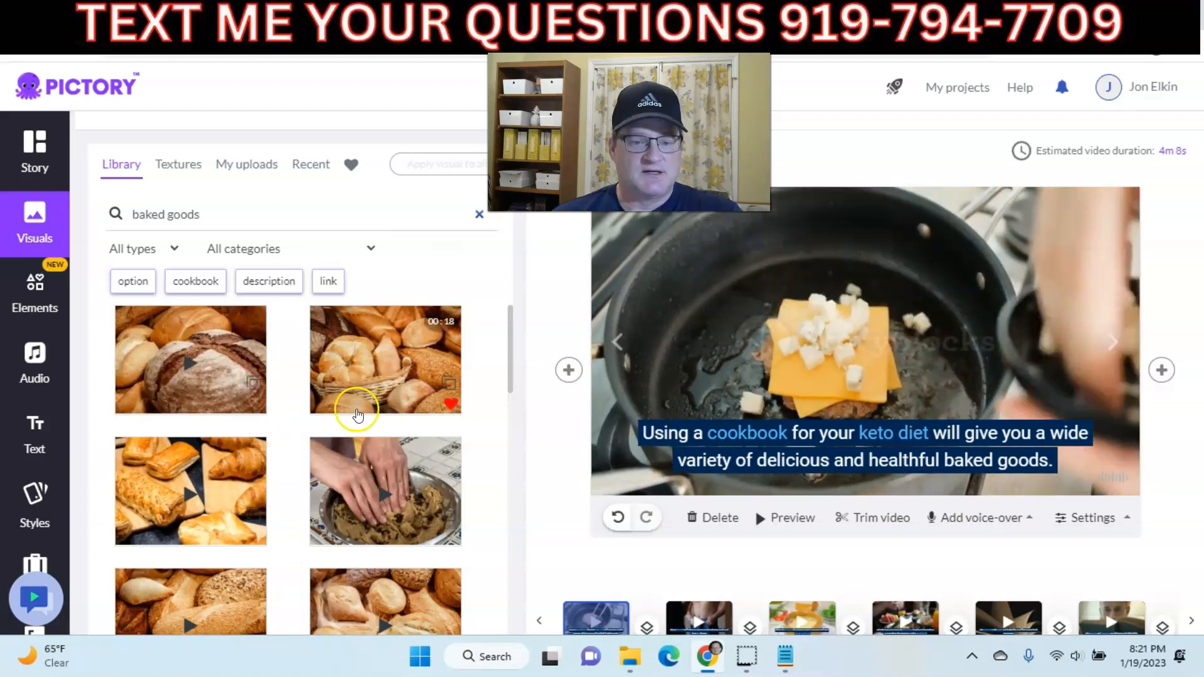
scroll(352, 408, down, 4)
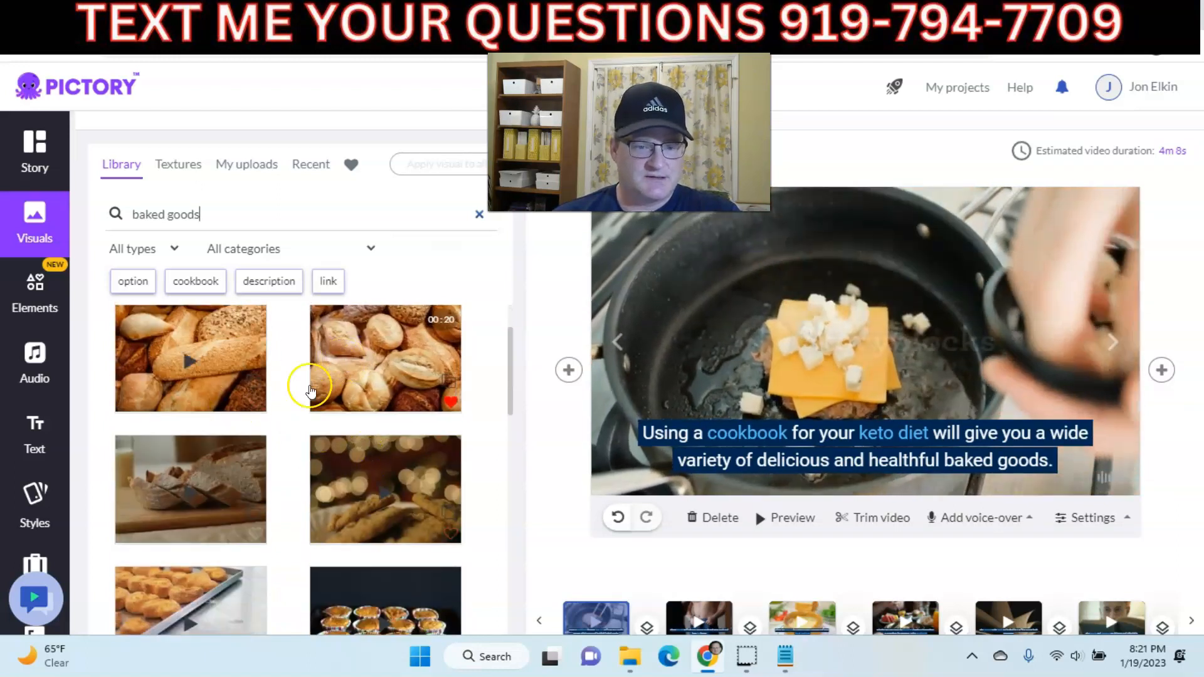
scroll(255, 395, down, 3)
scroll(249, 396, down, 3)
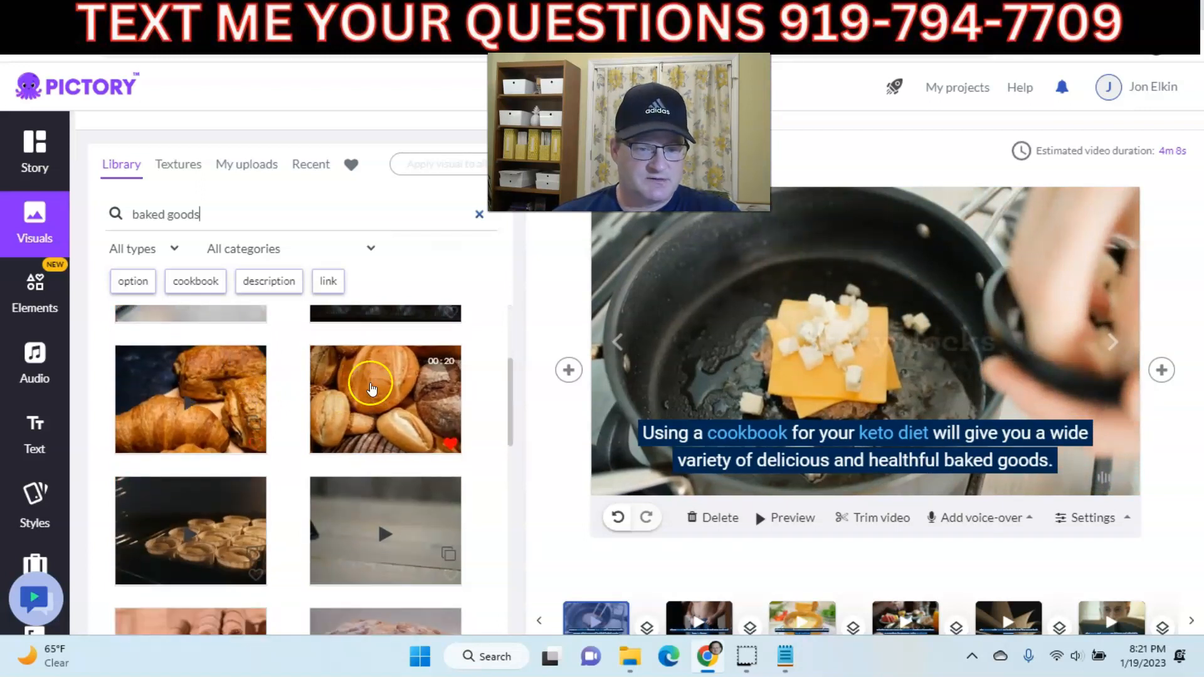
scroll(348, 392, down, 3)
scroll(341, 395, down, 2)
scroll(341, 395, down, 5)
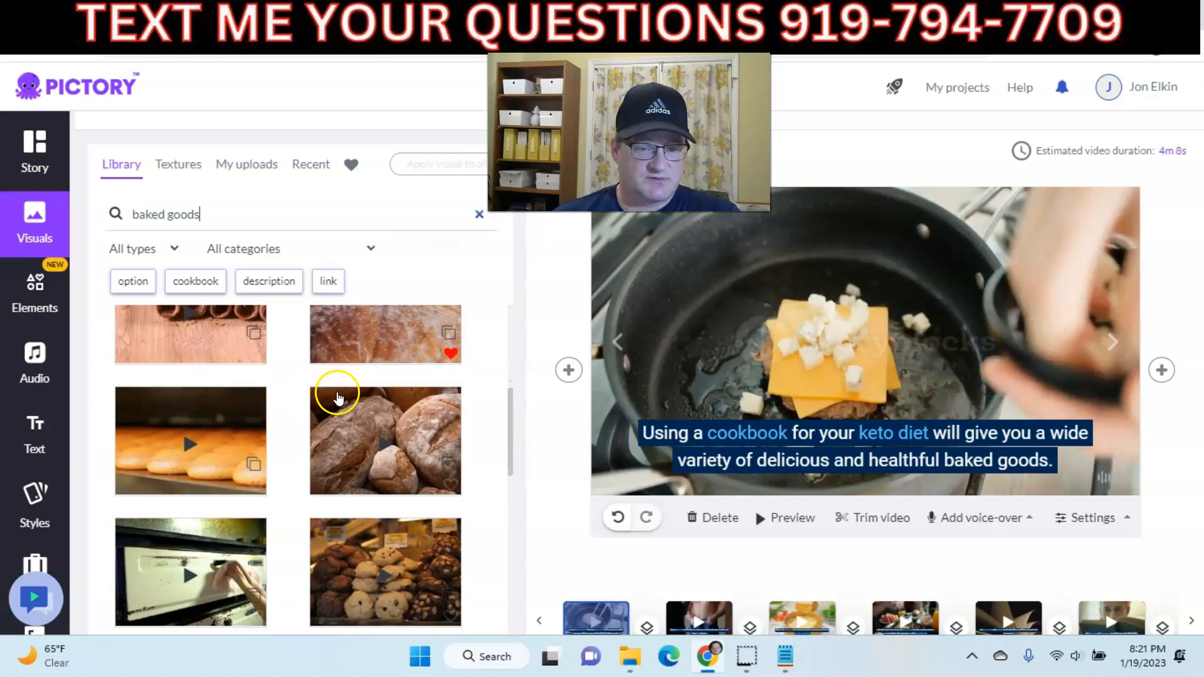
scroll(351, 394, down, 4)
scroll(357, 389, up, 10)
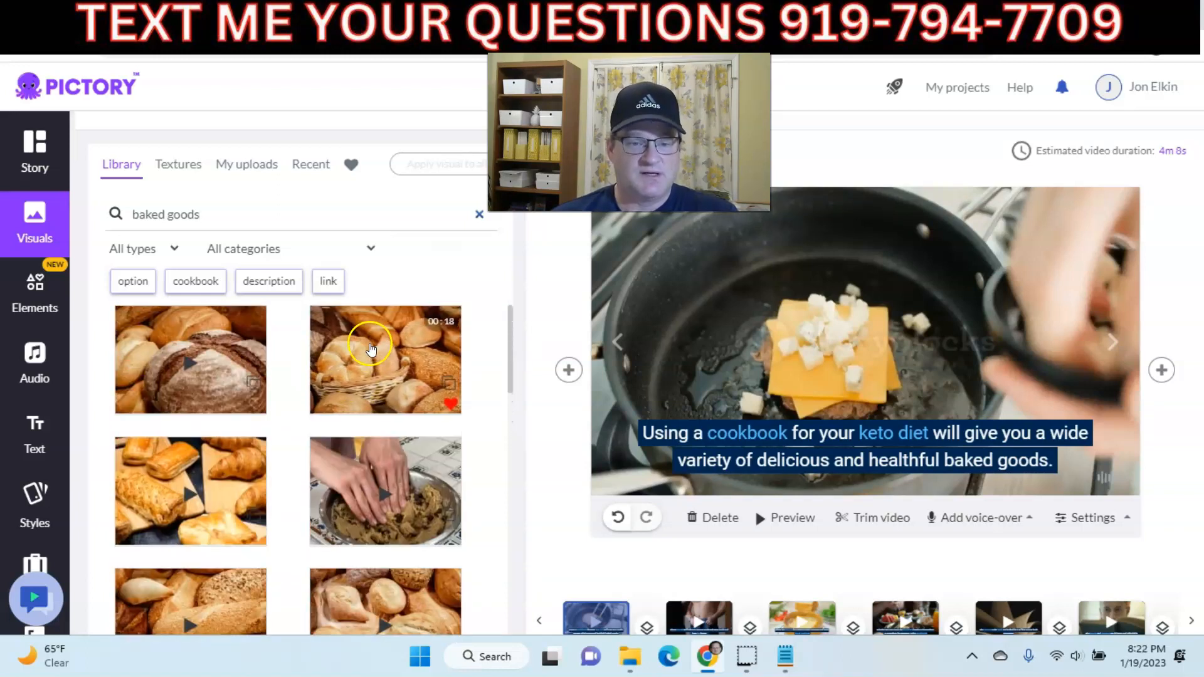
drag(882, 327, 858, 333)
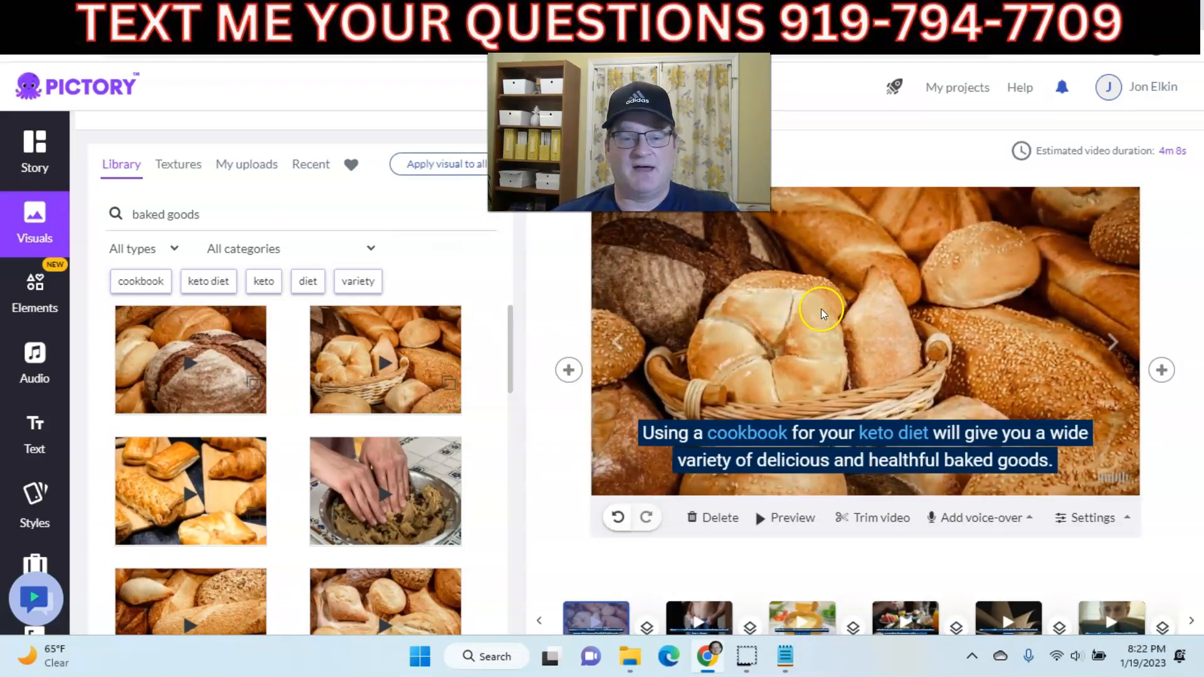
- Look through the background textures and the uploaded visuals, and return to the stock library
click(171, 167)
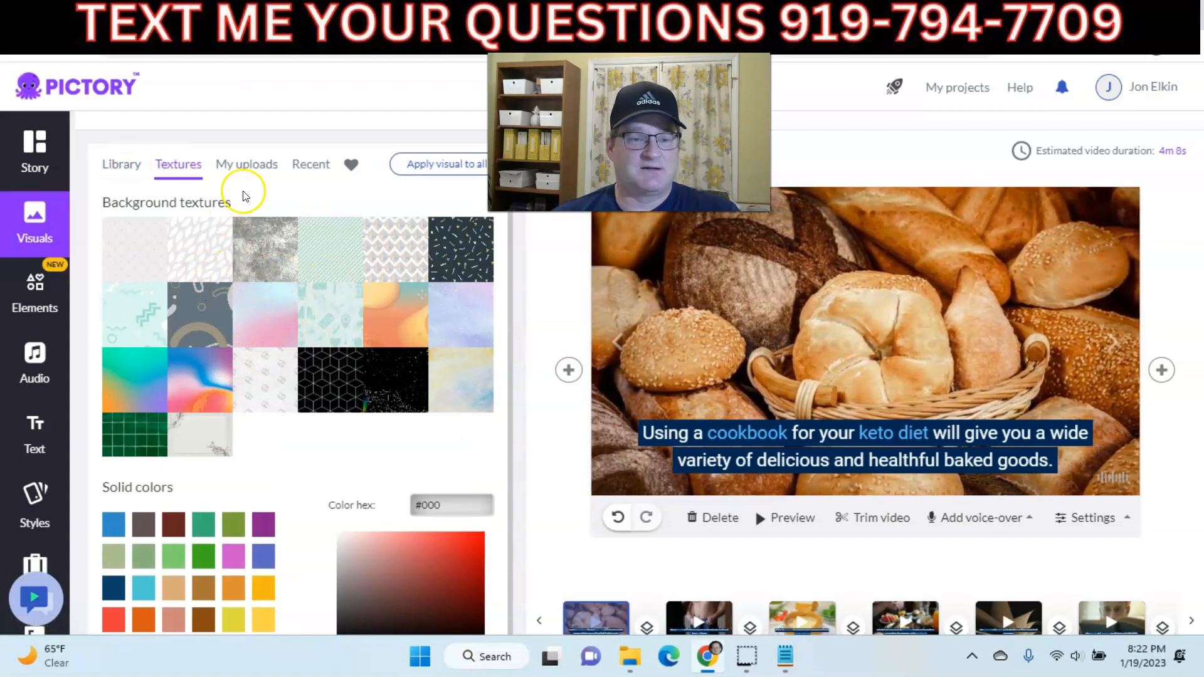
click(244, 163)
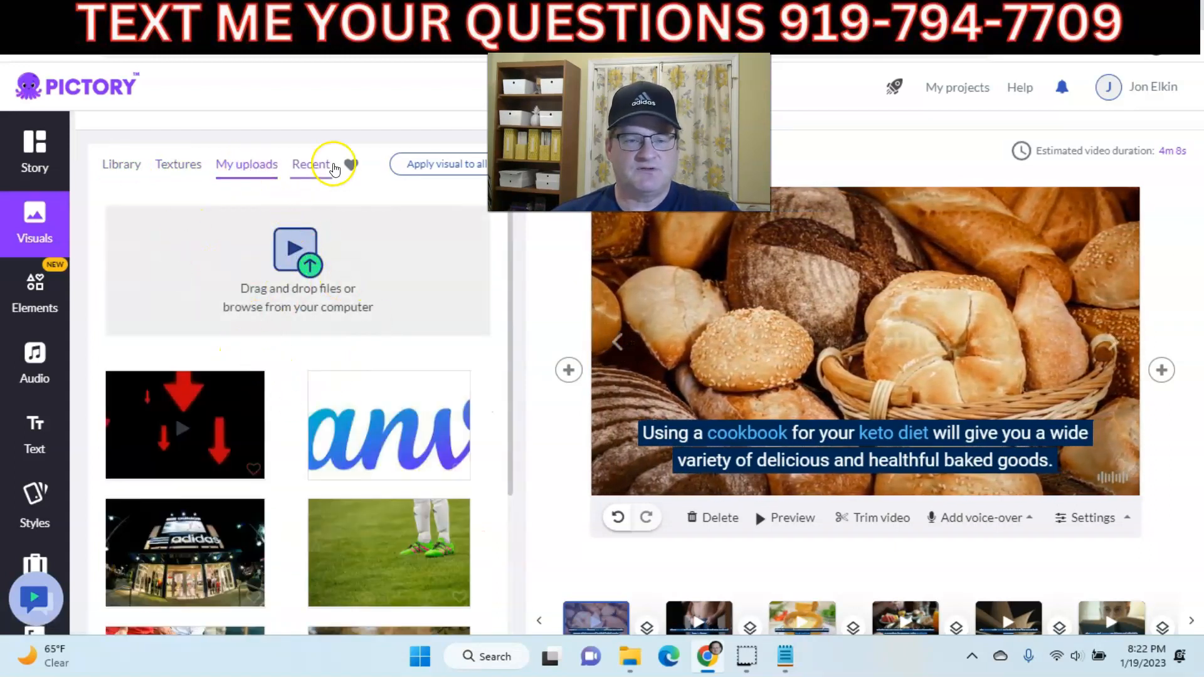
click(126, 169)
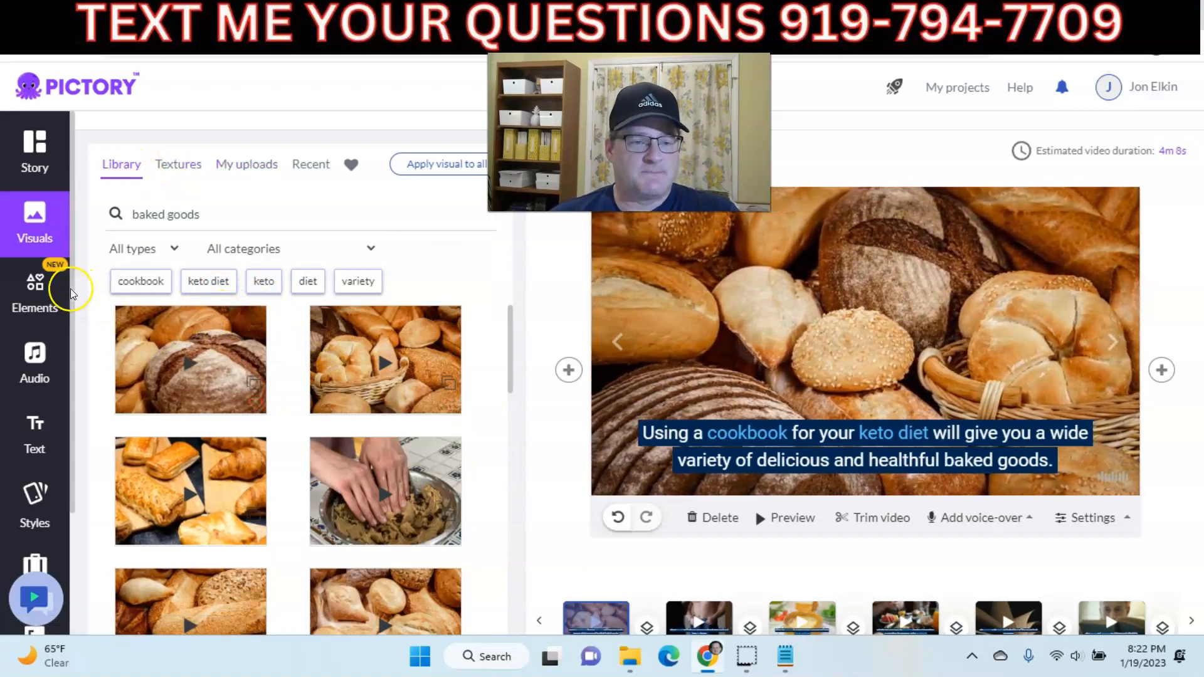
- Browse the stickers, GIFs and emojis that can be added to a scene
click(38, 290)
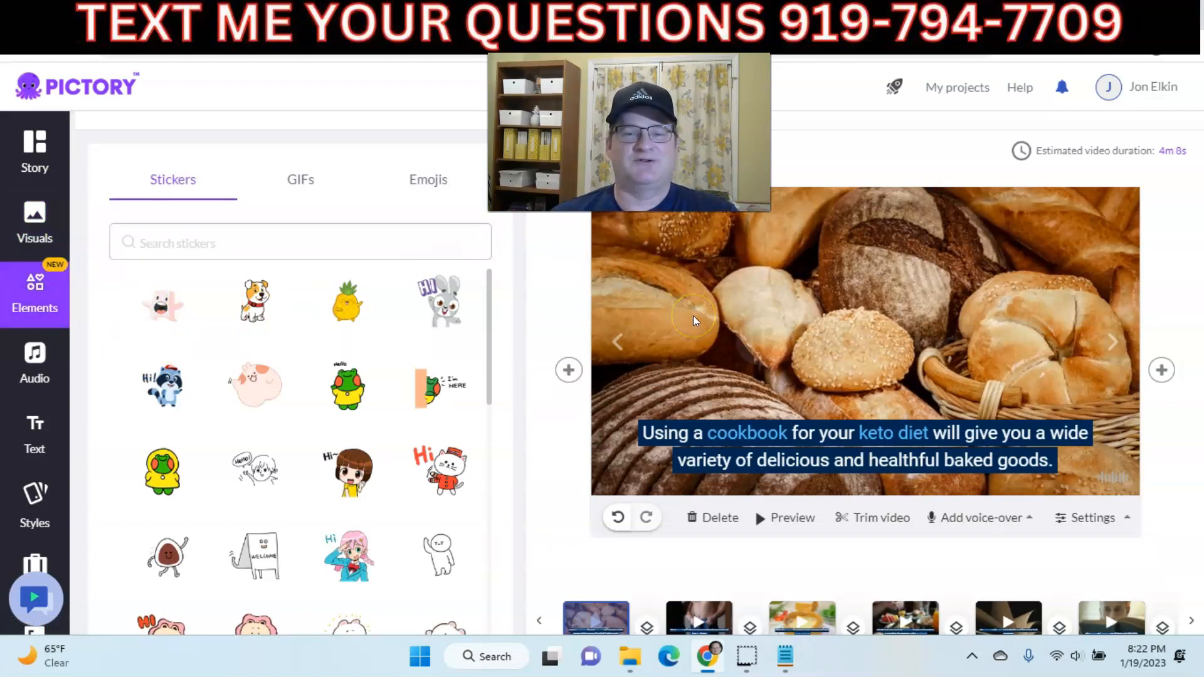
click(285, 182)
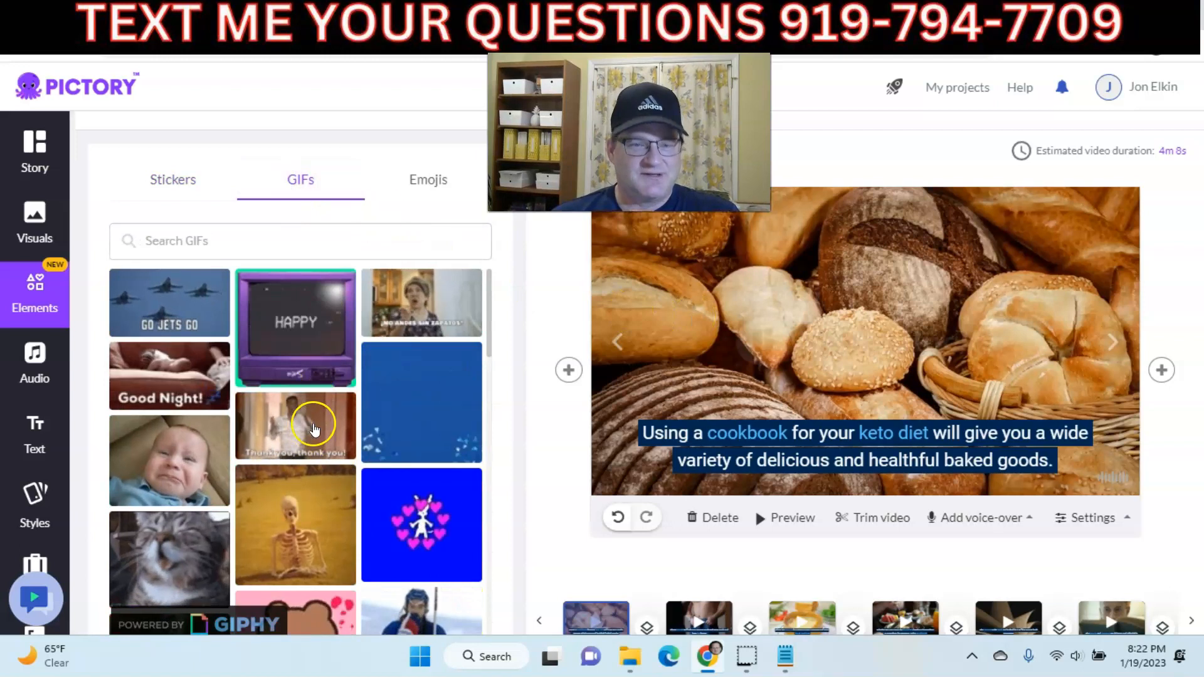
click(435, 186)
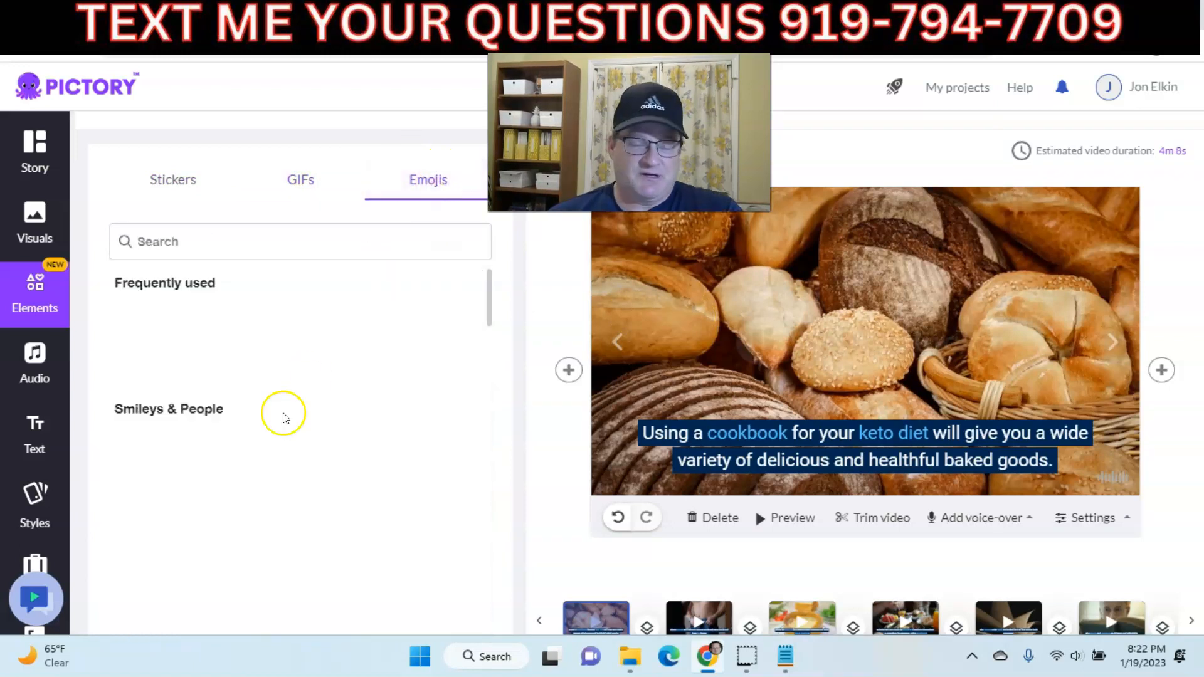
scroll(335, 420, down, 10)
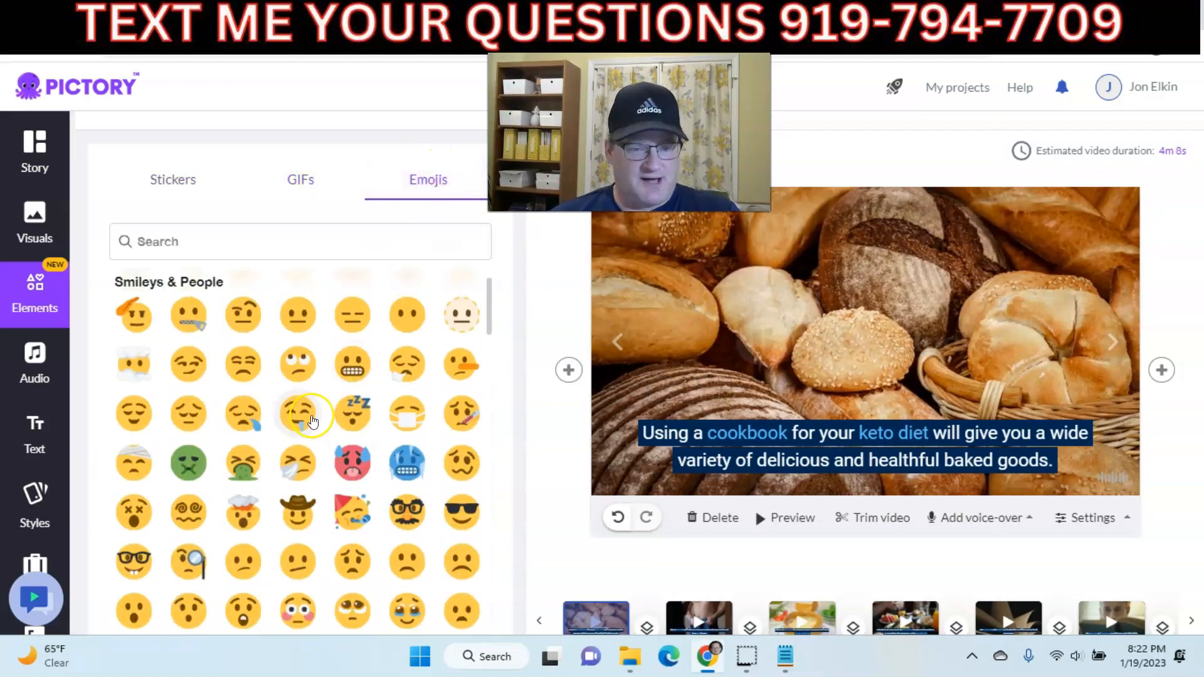
scroll(308, 426, up, 10)
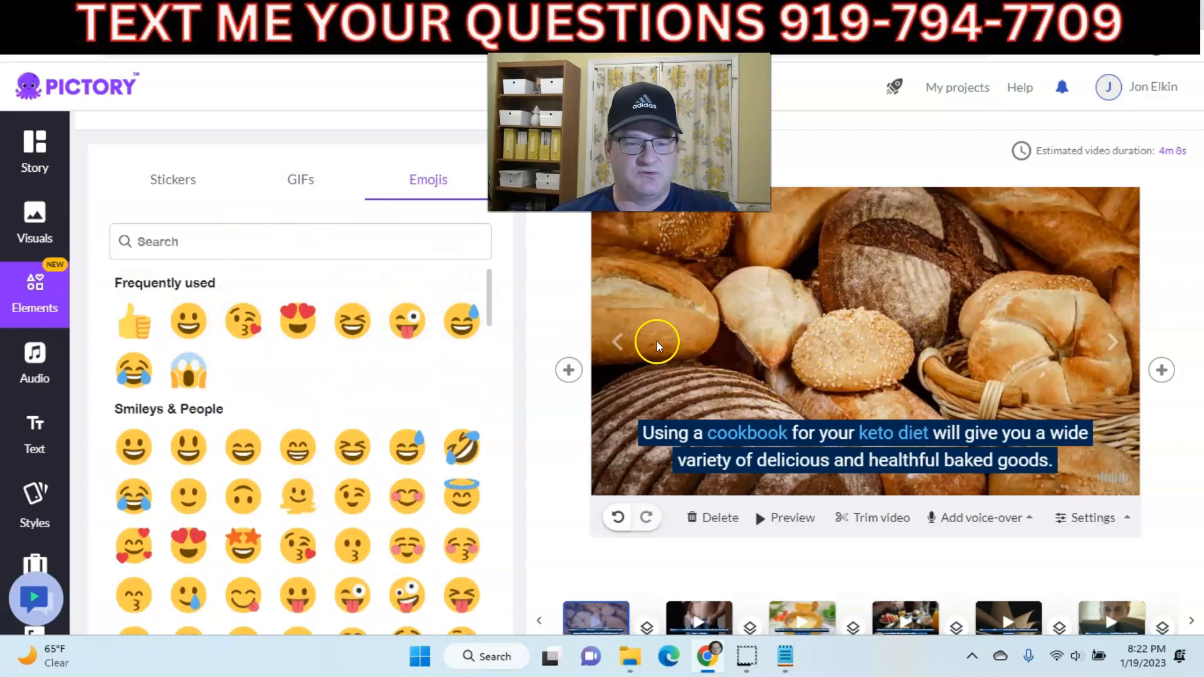
- Apply the track "Burnin'" as the project's background music
click(41, 379)
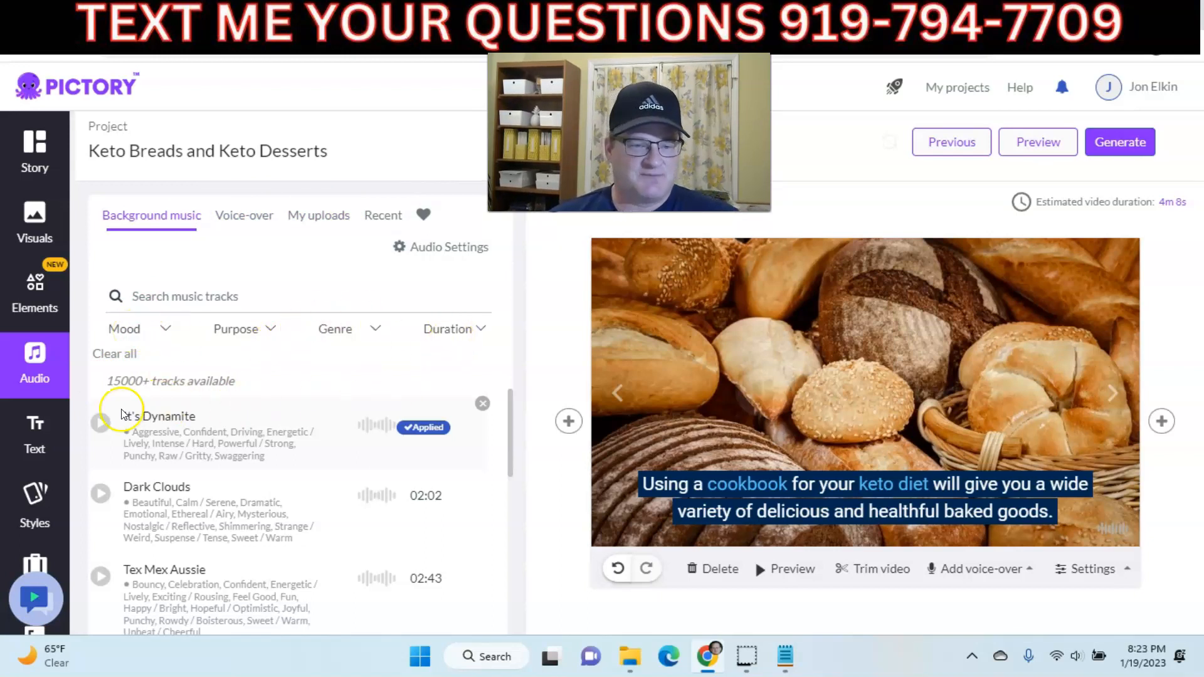
scroll(133, 445, down, 3)
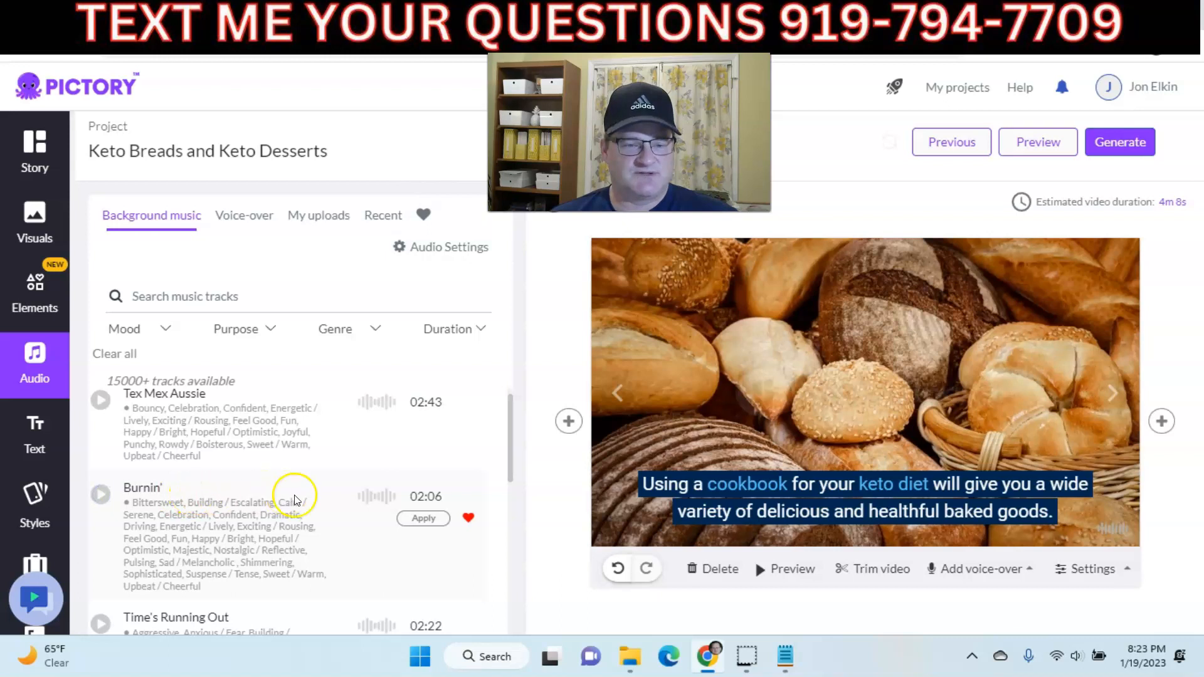
click(414, 519)
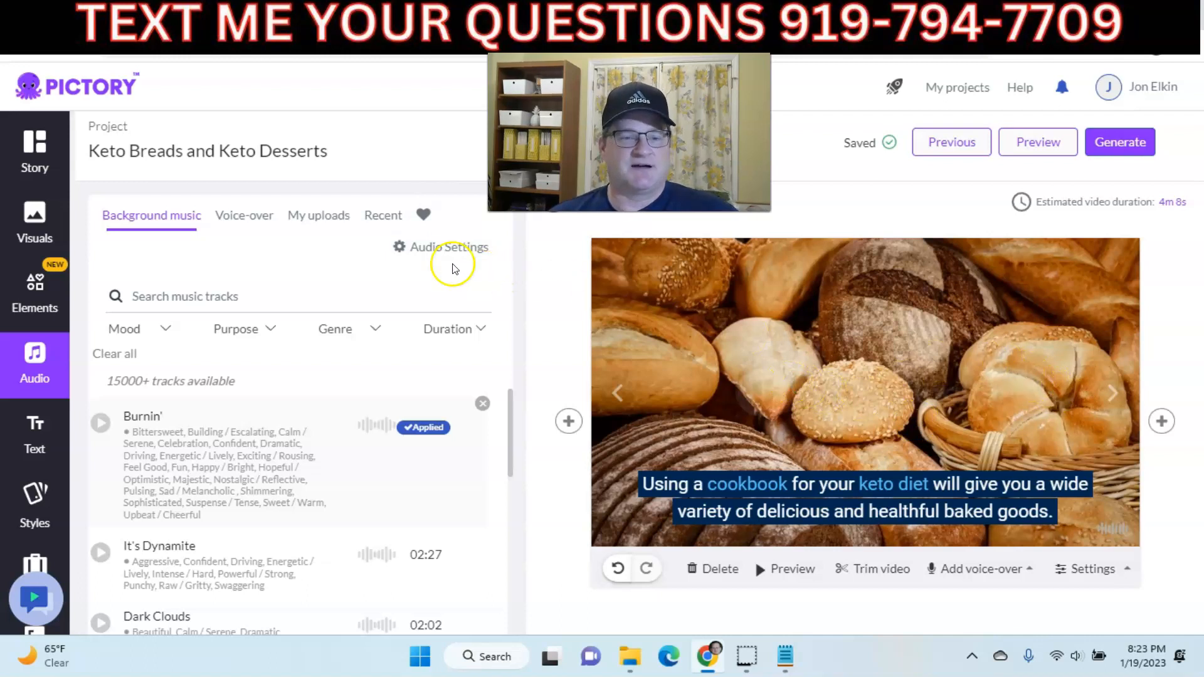
- Browse the US English voice-over tracks and apply the female voice Joanna to the video
click(233, 218)
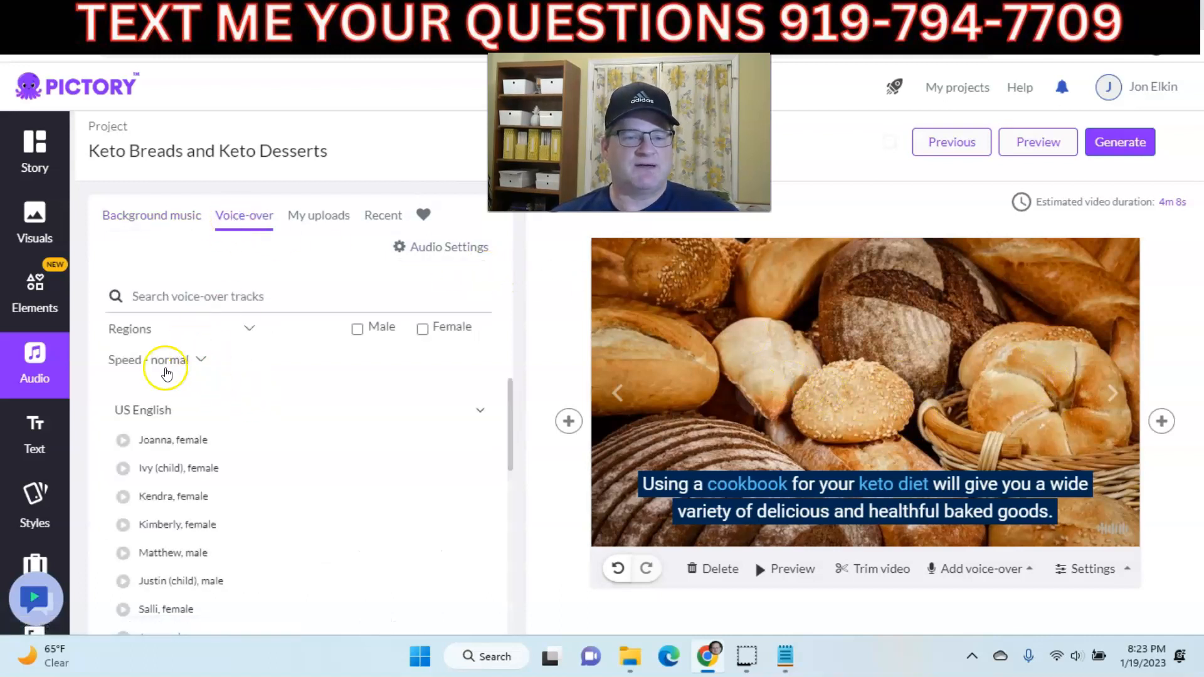
scroll(302, 384, down, 2)
scroll(301, 383, up, 2)
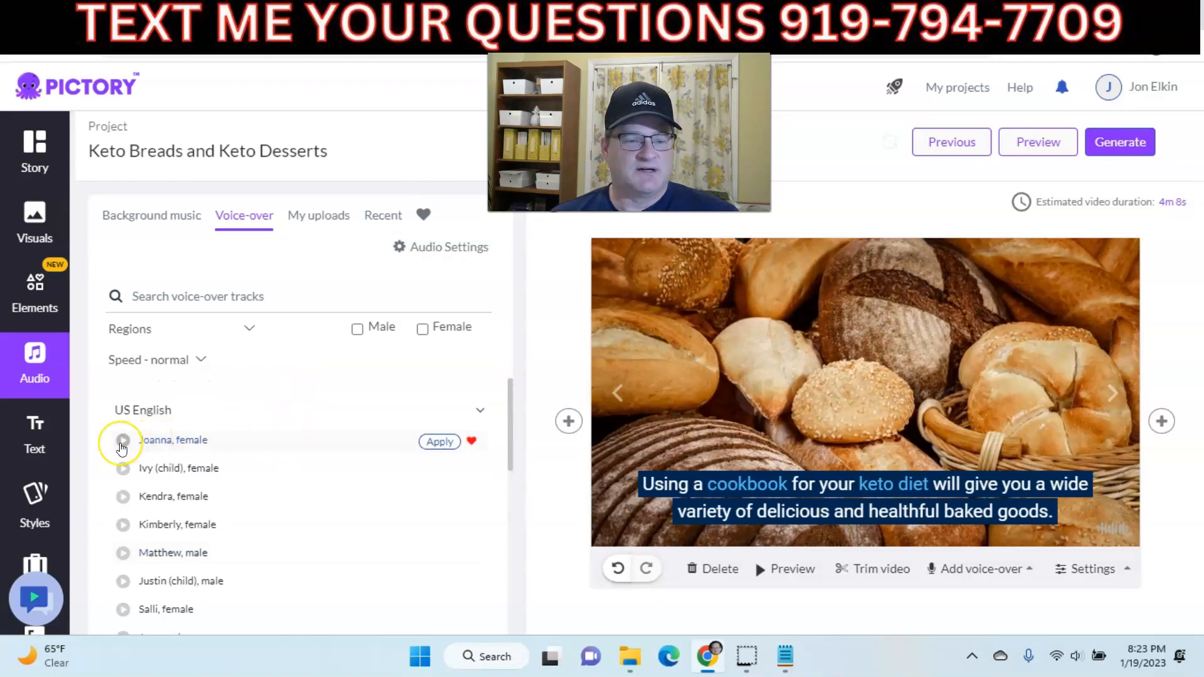
scroll(136, 498, down, 2)
scroll(126, 492, up, 2)
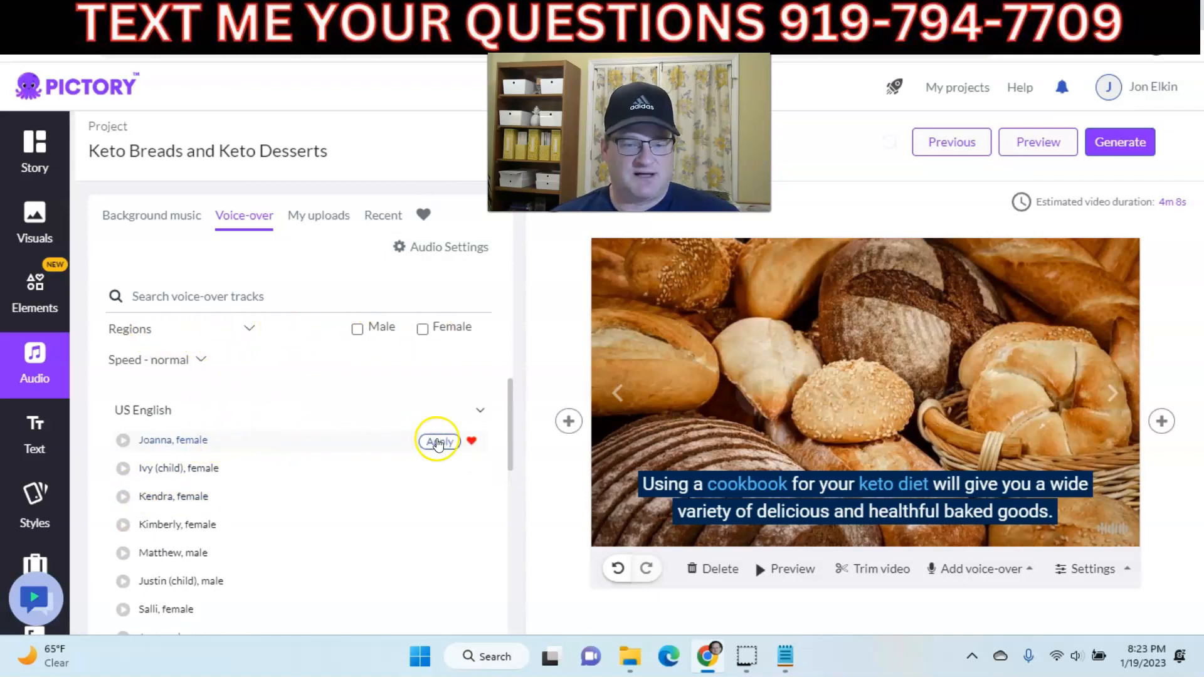
click(437, 441)
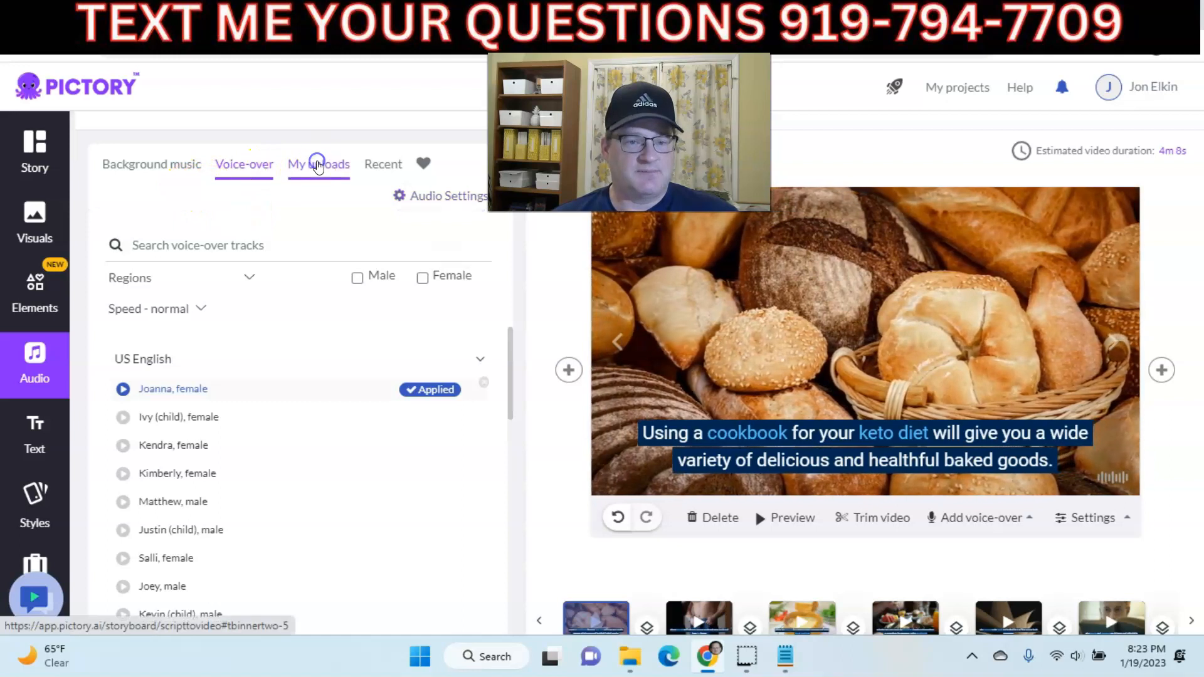
- Look at the upload options for voice-over and background music, and at the background music volume setting
click(317, 165)
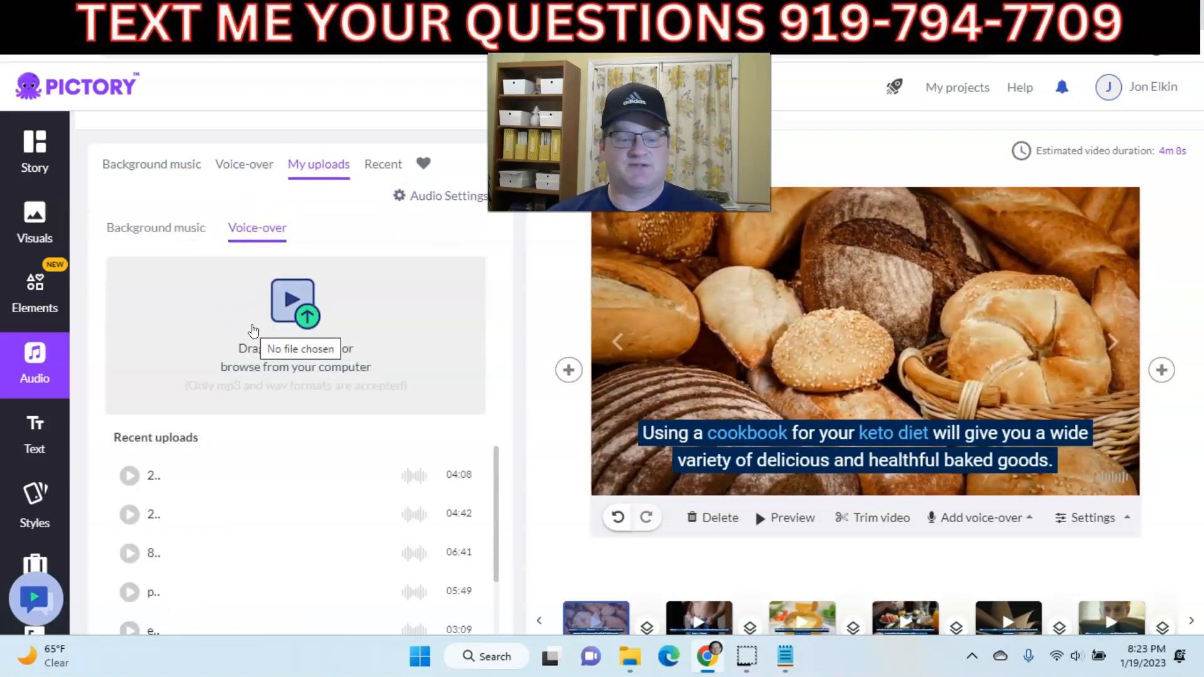
click(258, 336)
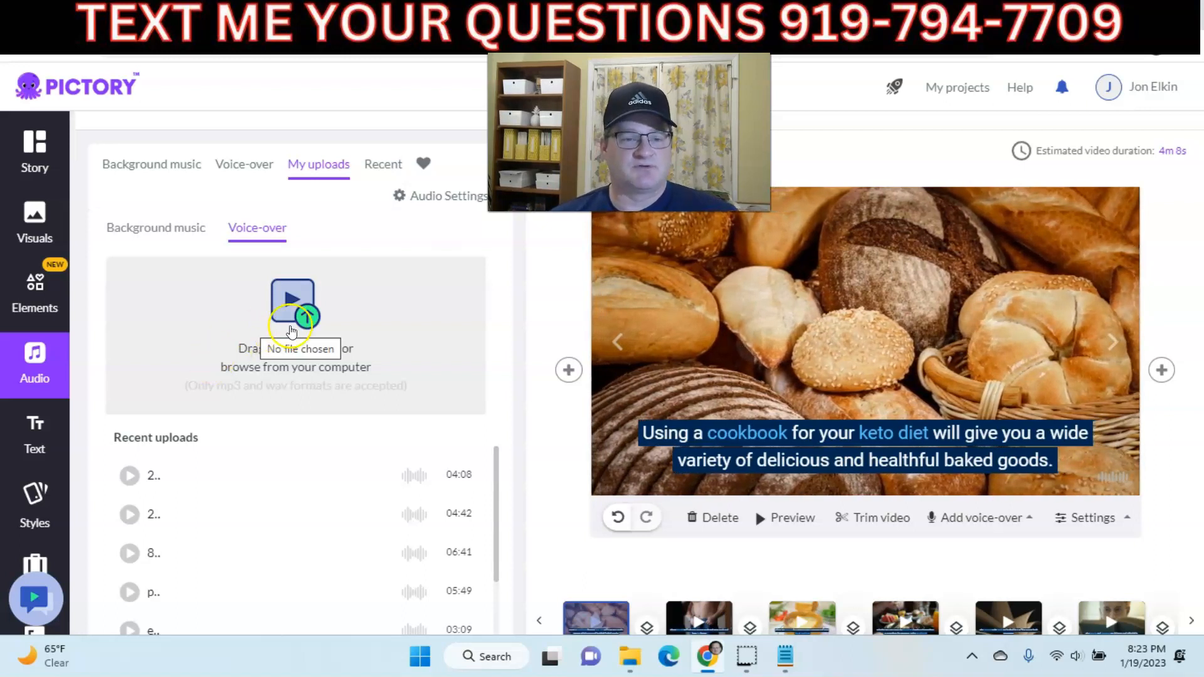
click(161, 236)
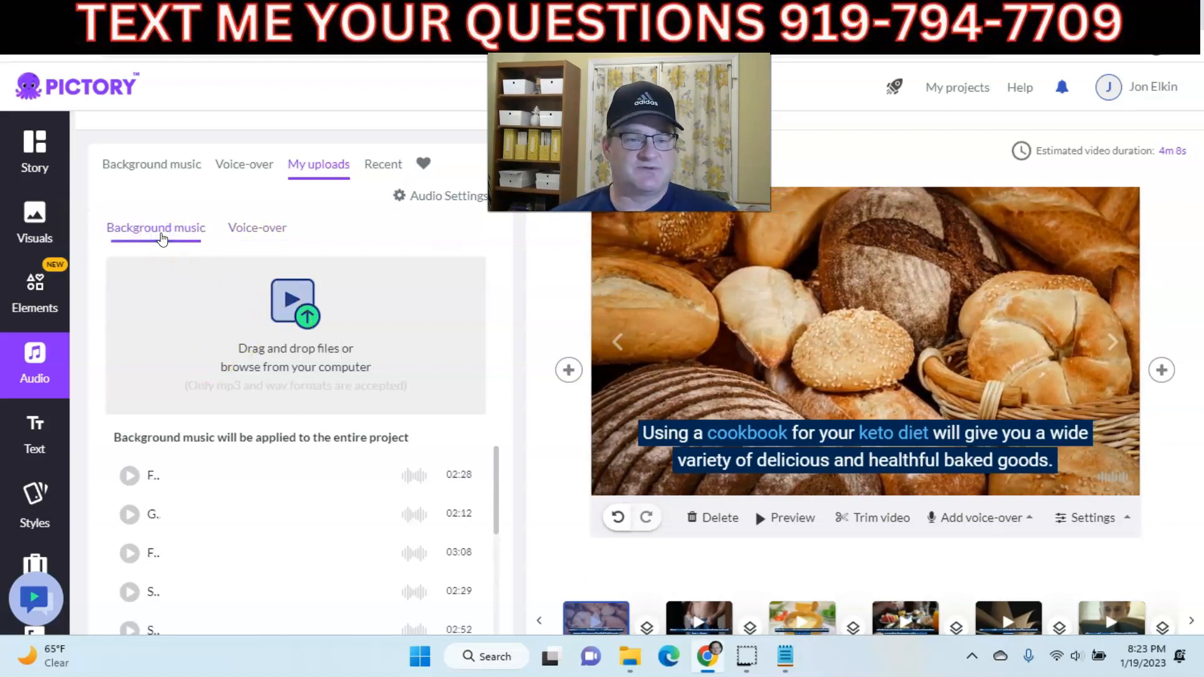
click(422, 204)
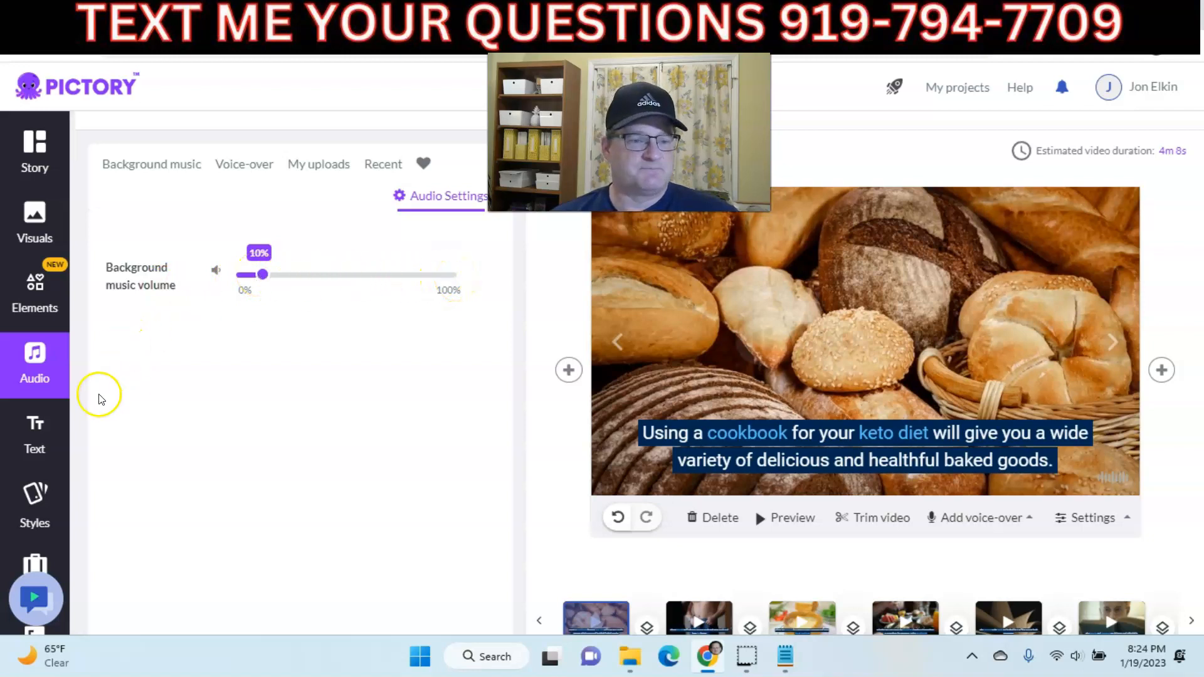
- Review the text format types, the template styles and the intro branding options for the Corporate template
click(38, 433)
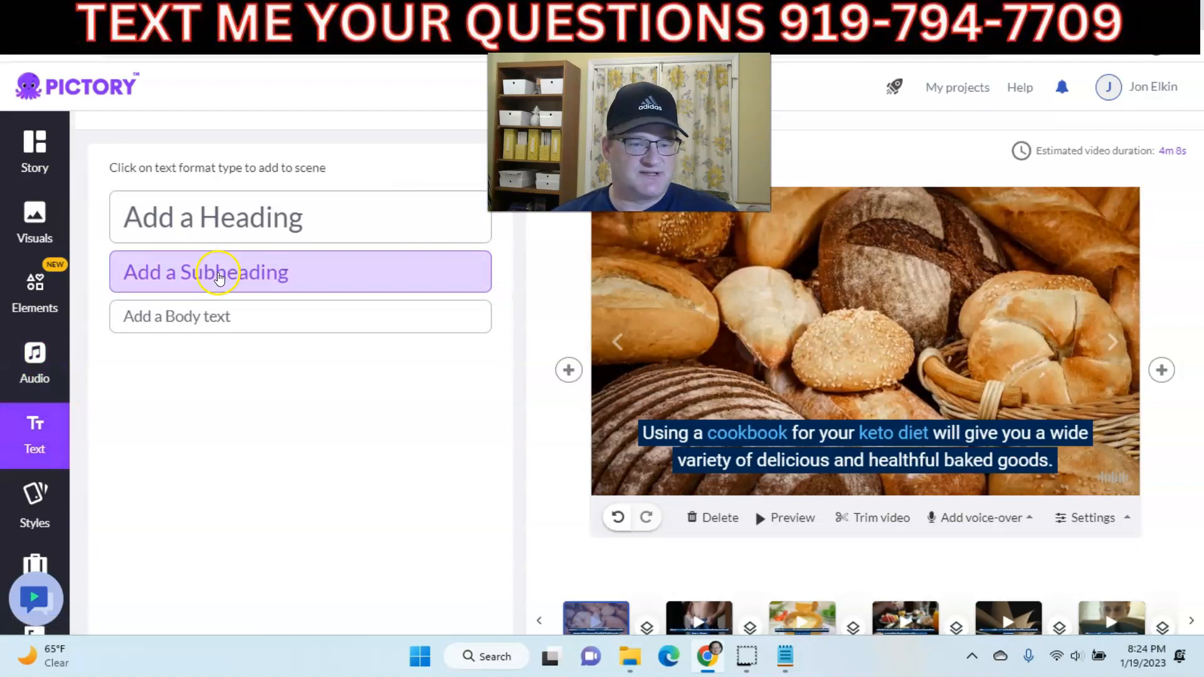
scroll(68, 316, down, 2)
click(41, 432)
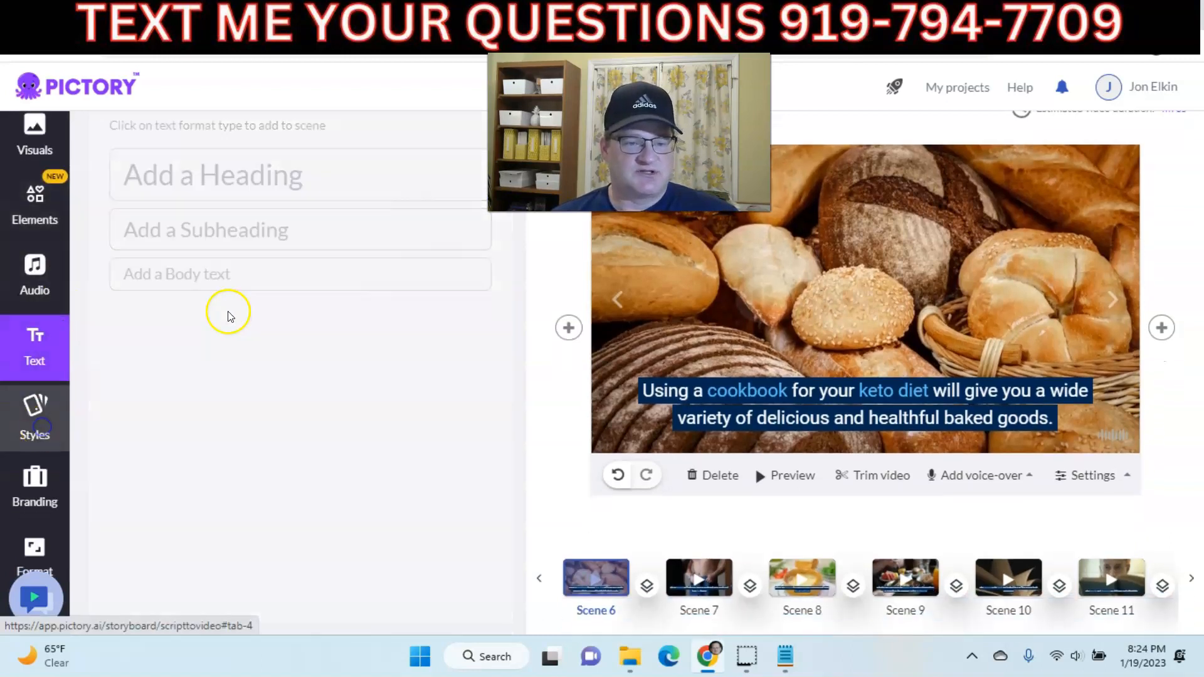
scroll(134, 344, down, 3)
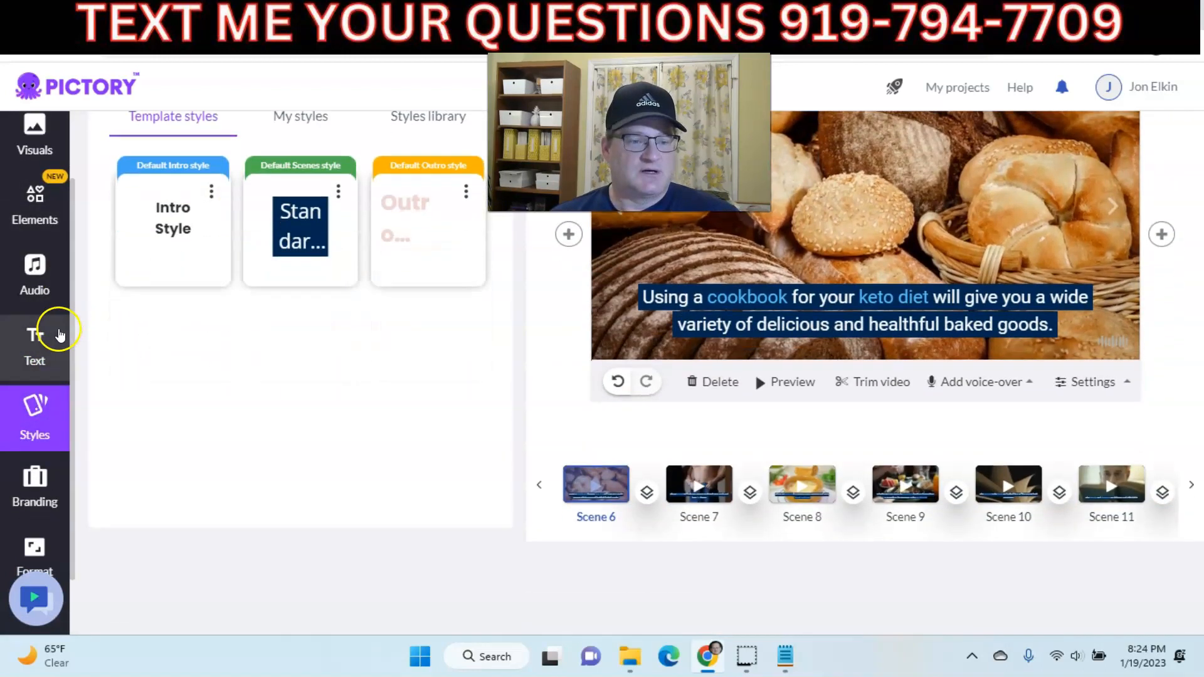
scroll(754, 341, up, 3)
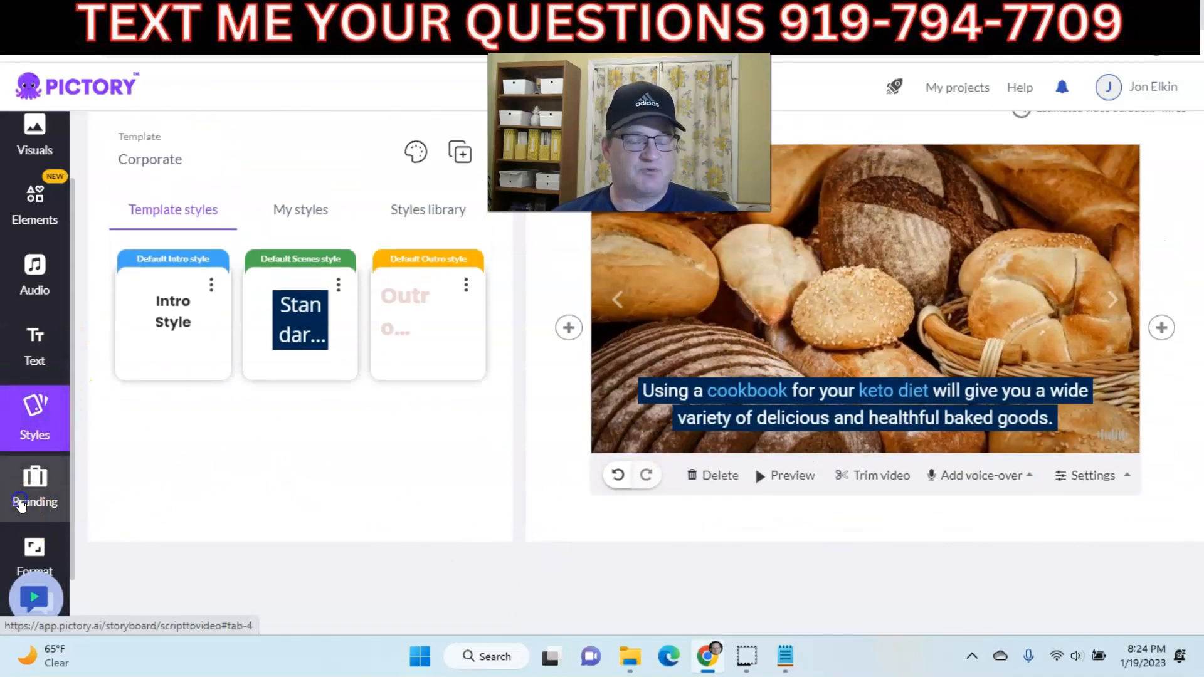
click(25, 502)
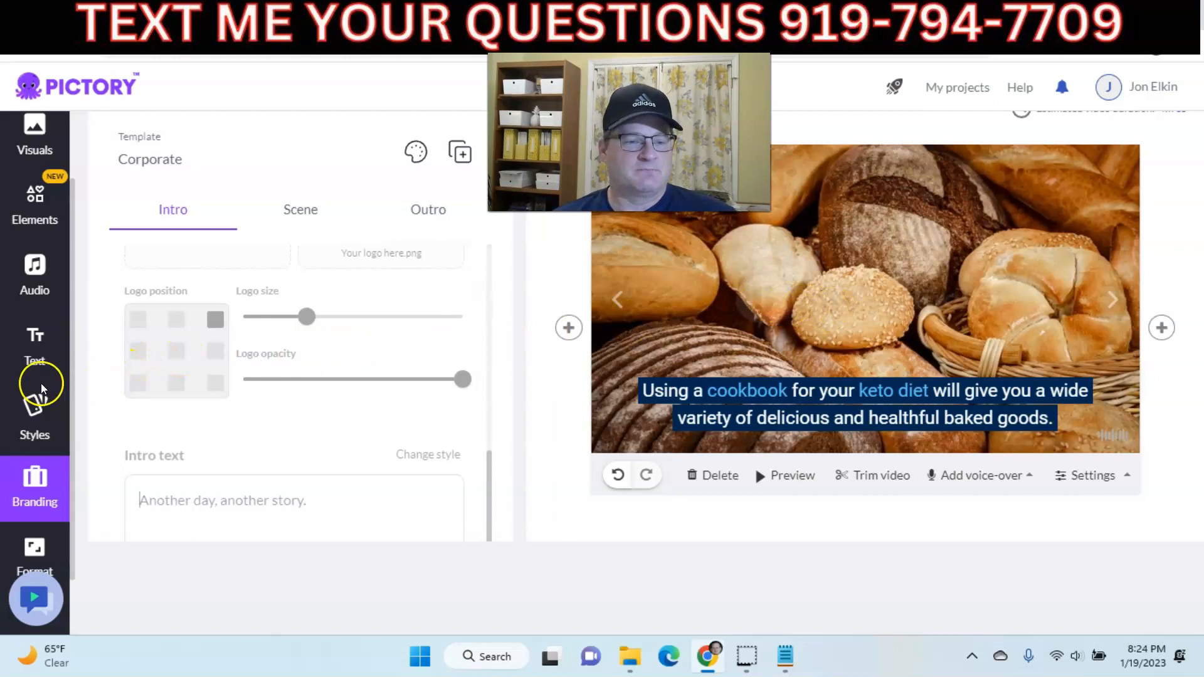
scroll(28, 407, down, 1)
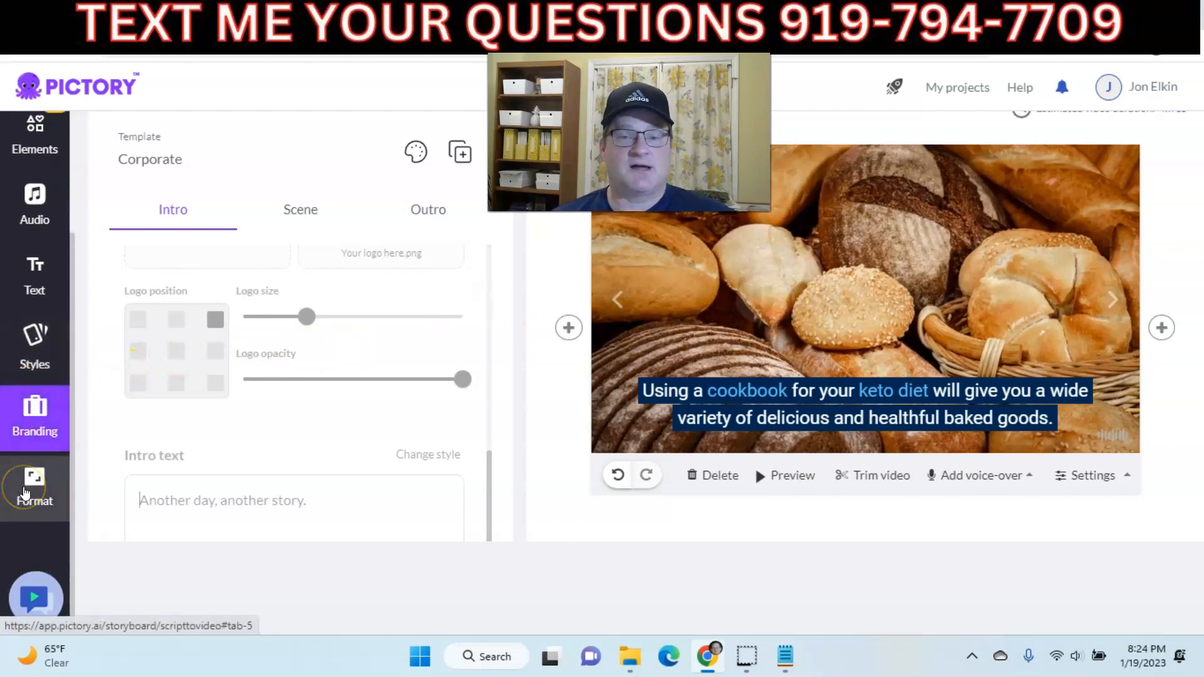
- Review the aspect ratio options and set the video resolution to 1080p
click(25, 493)
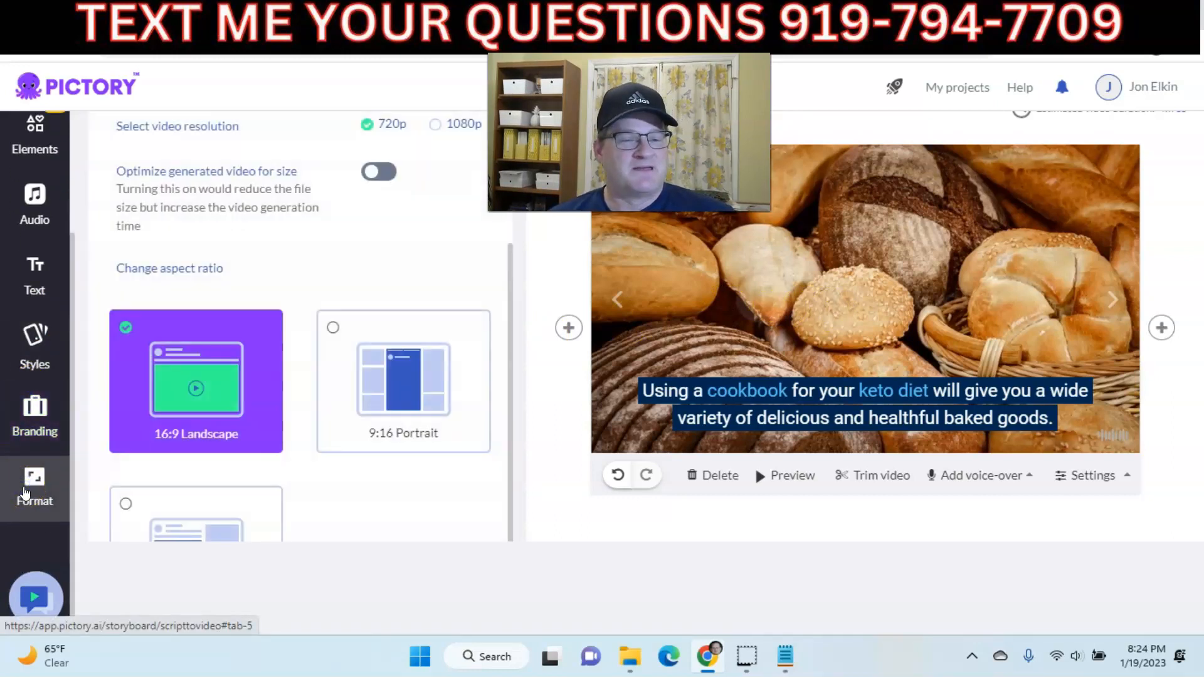
click(369, 395)
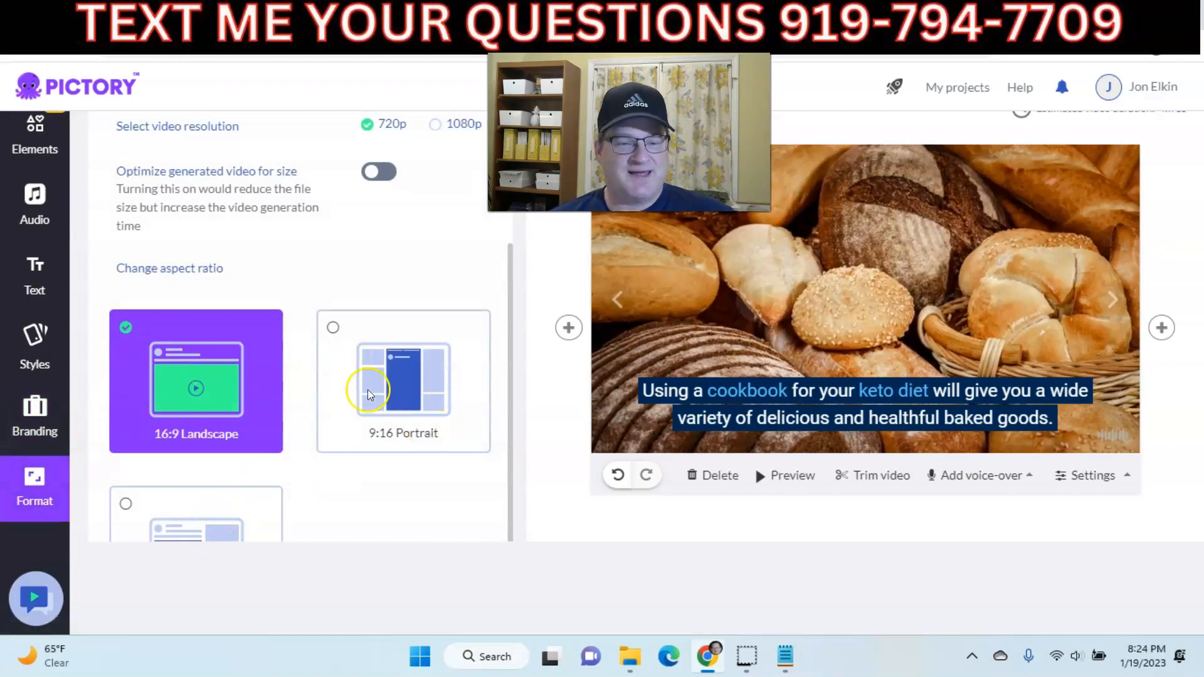
click(436, 134)
click(450, 219)
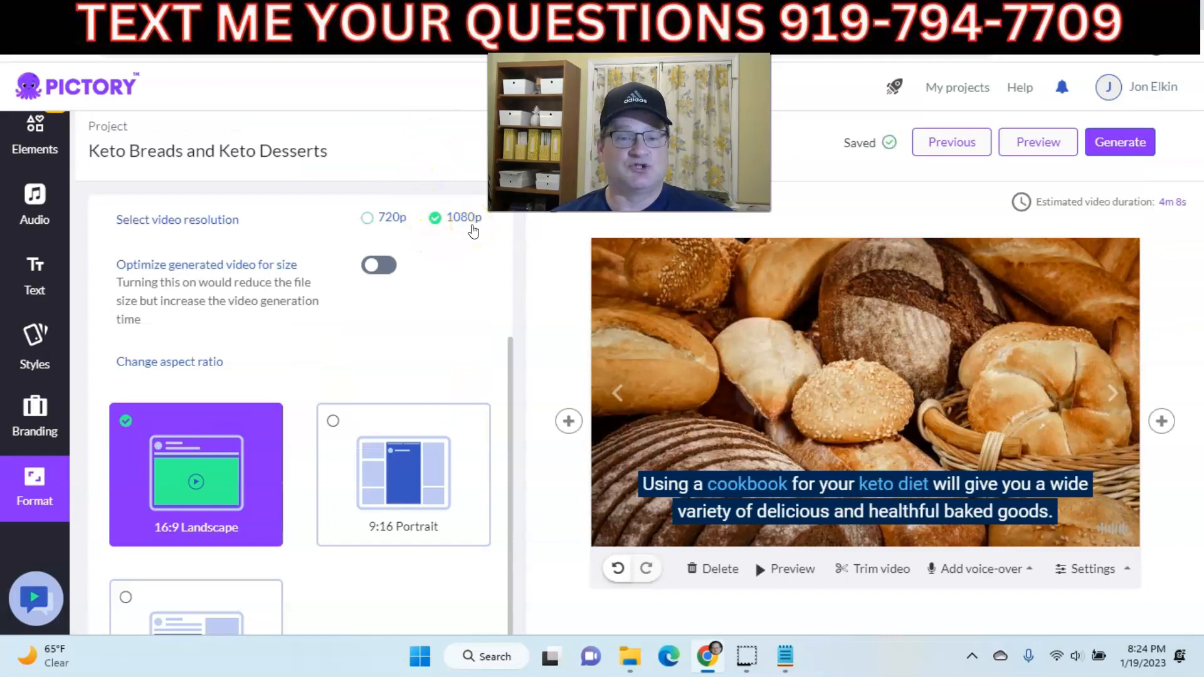
click(473, 230)
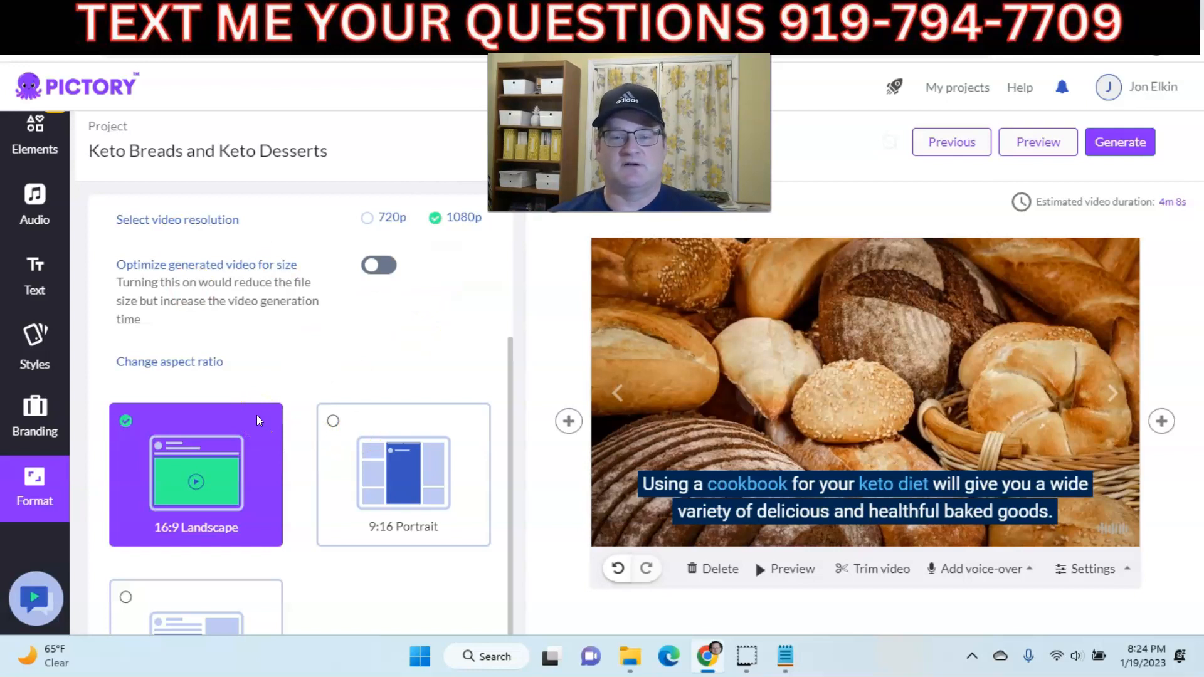
click(338, 338)
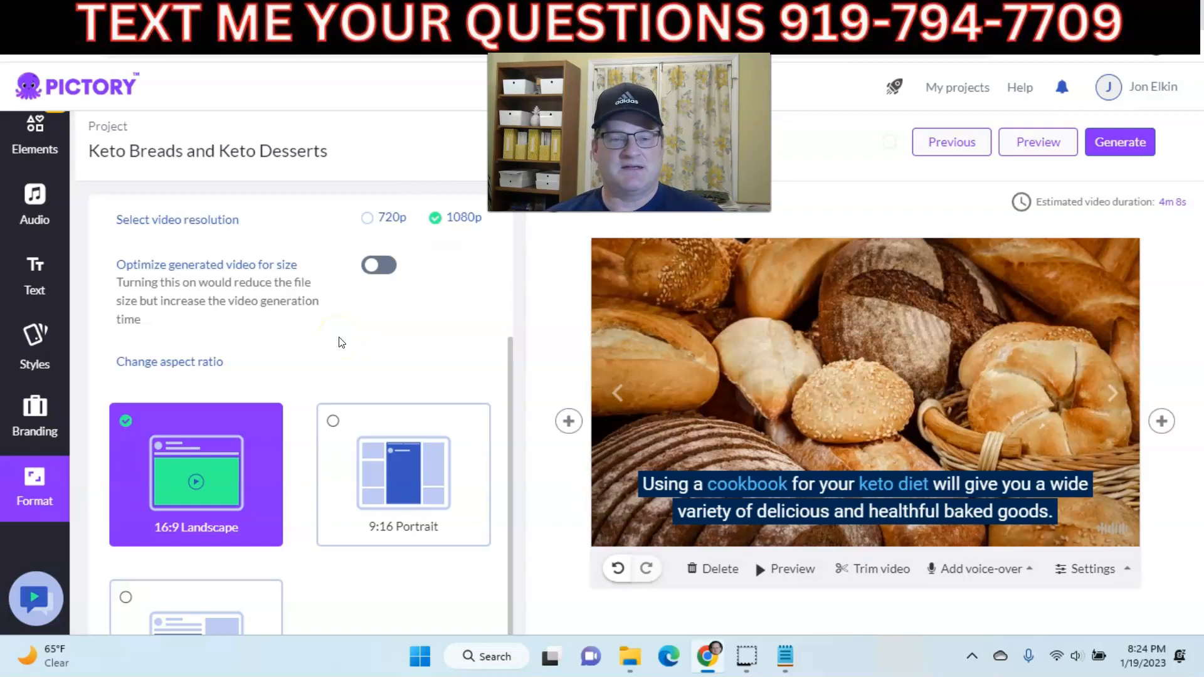
scroll(390, 454, down, 1)
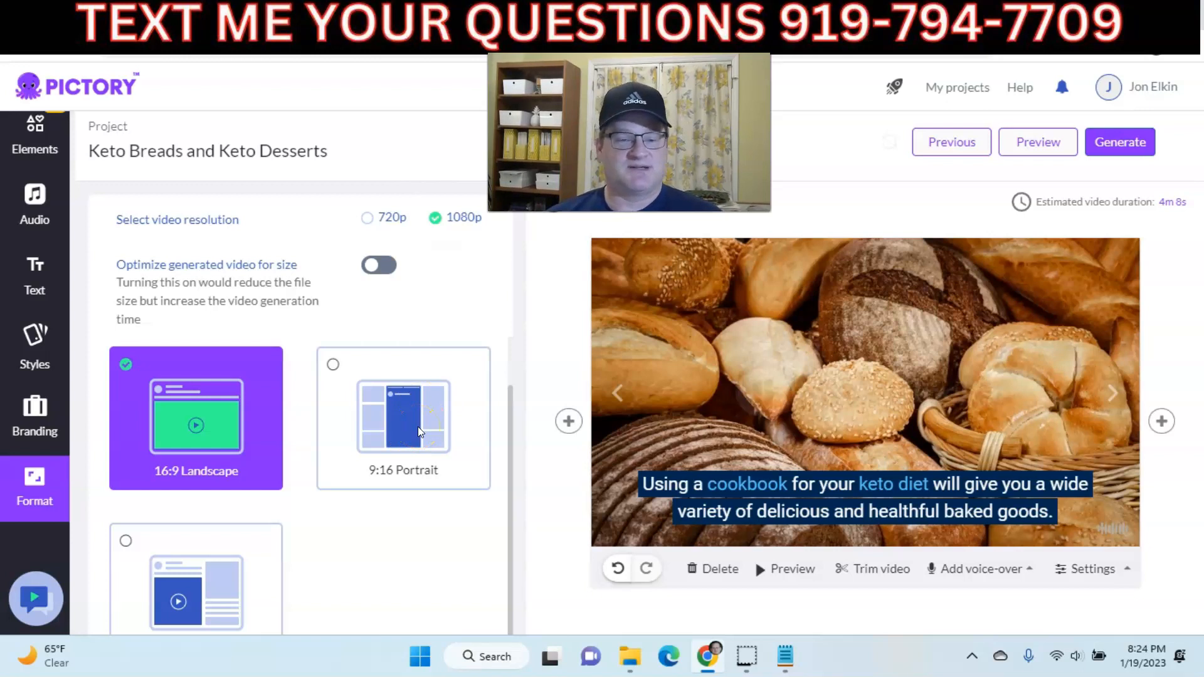
scroll(390, 412, up, 1)
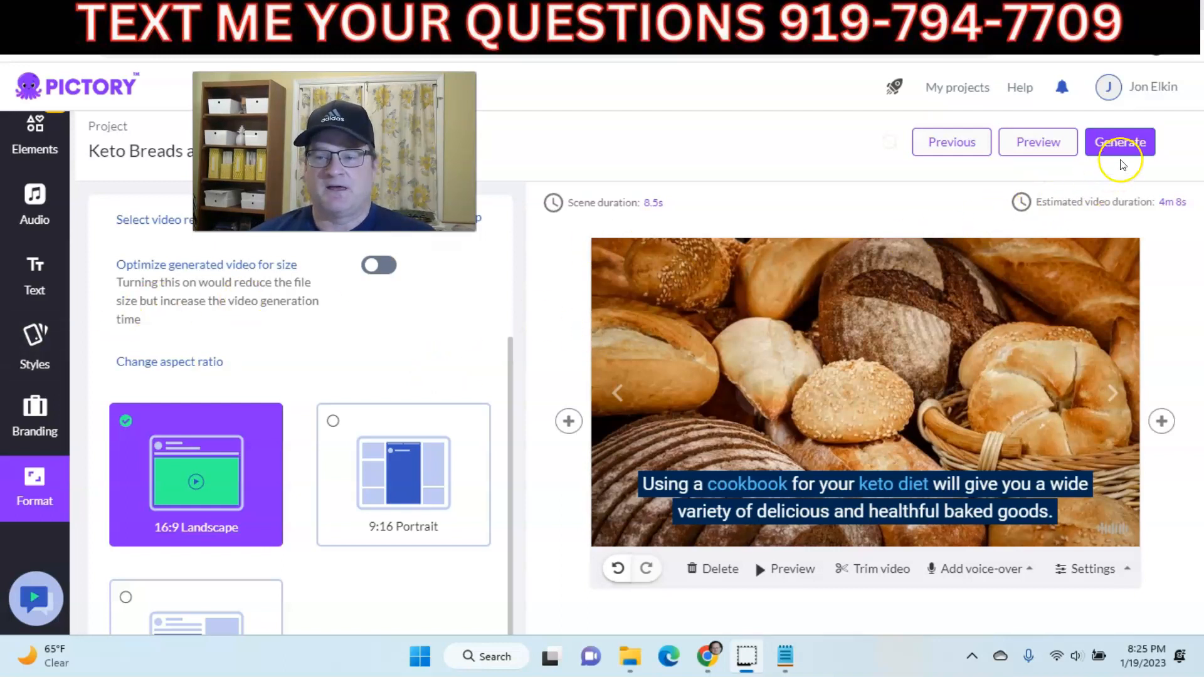
click(1122, 143)
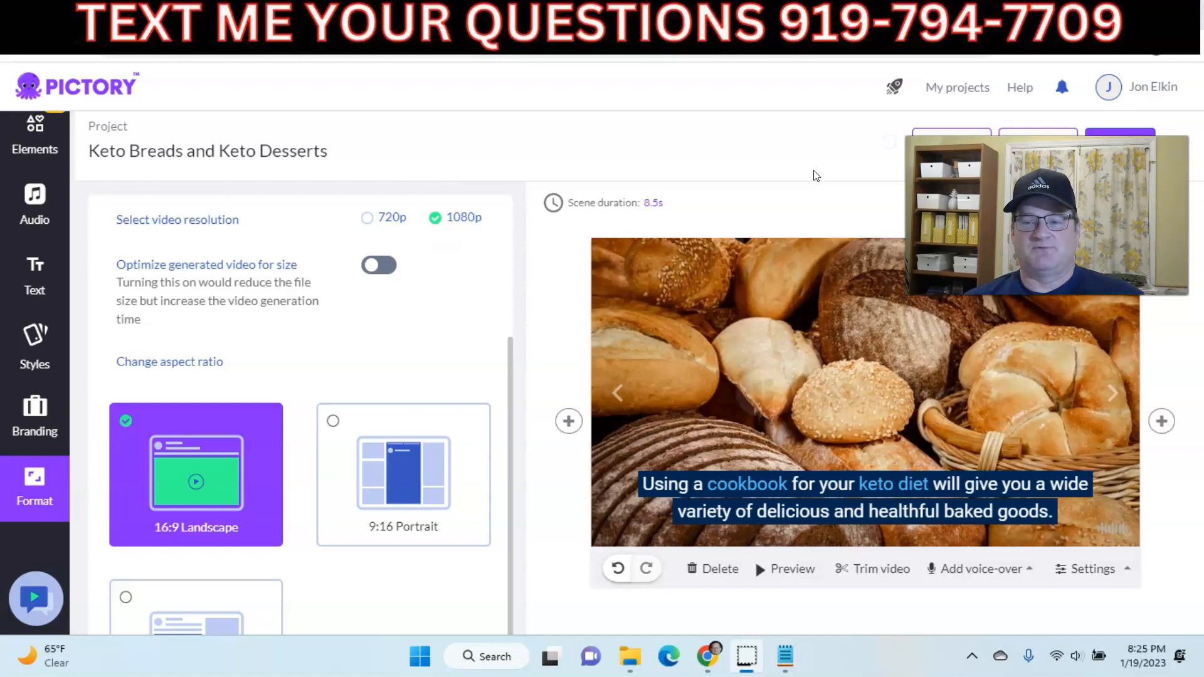
click(602, 202)
- Go back to the story's scene list and select the final scene, "See the link in the description box below..."
click(44, 203)
scroll(25, 242, up, 3)
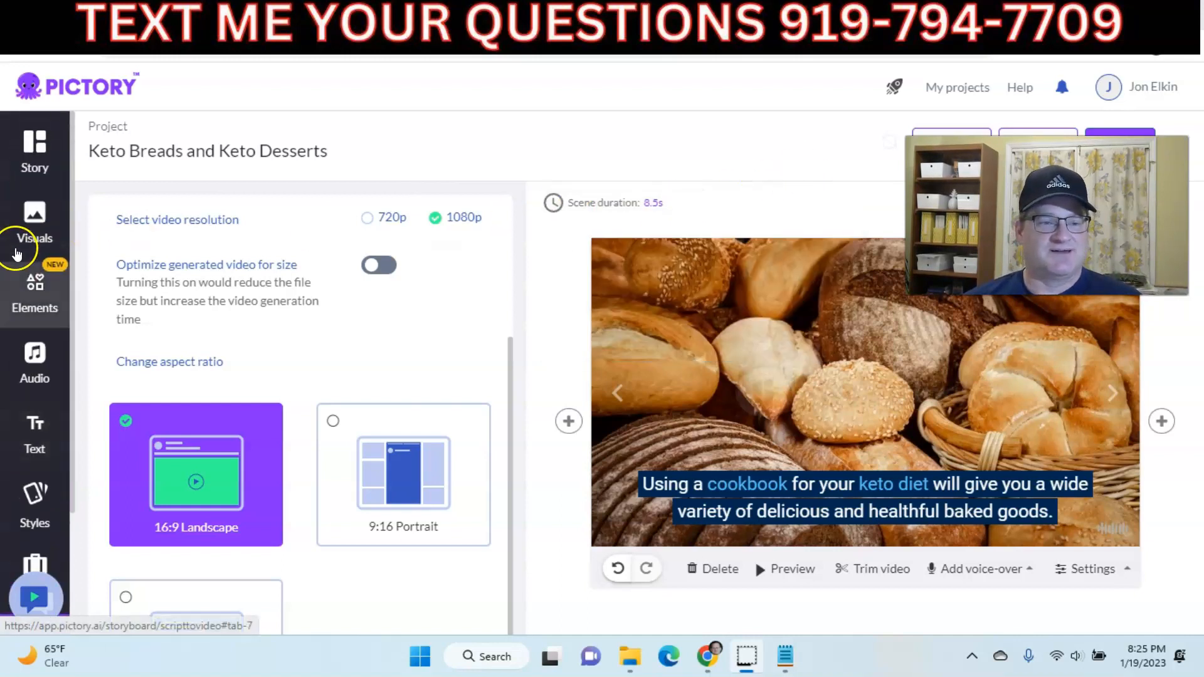
click(34, 150)
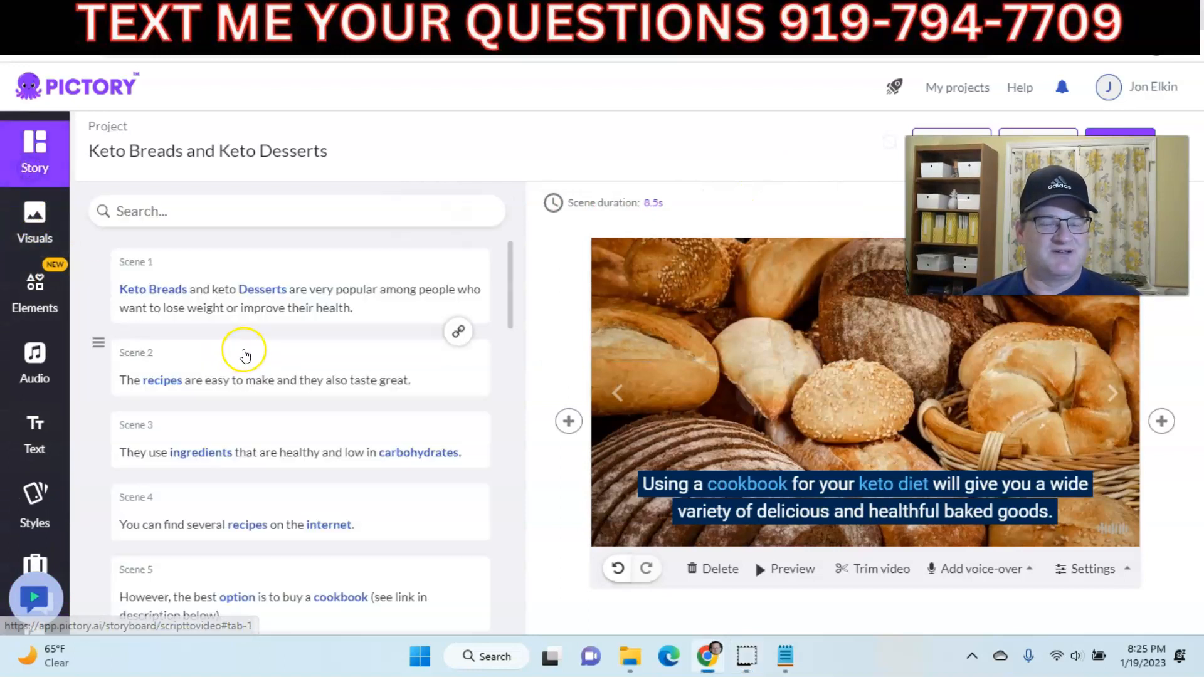
scroll(244, 355, down, 4)
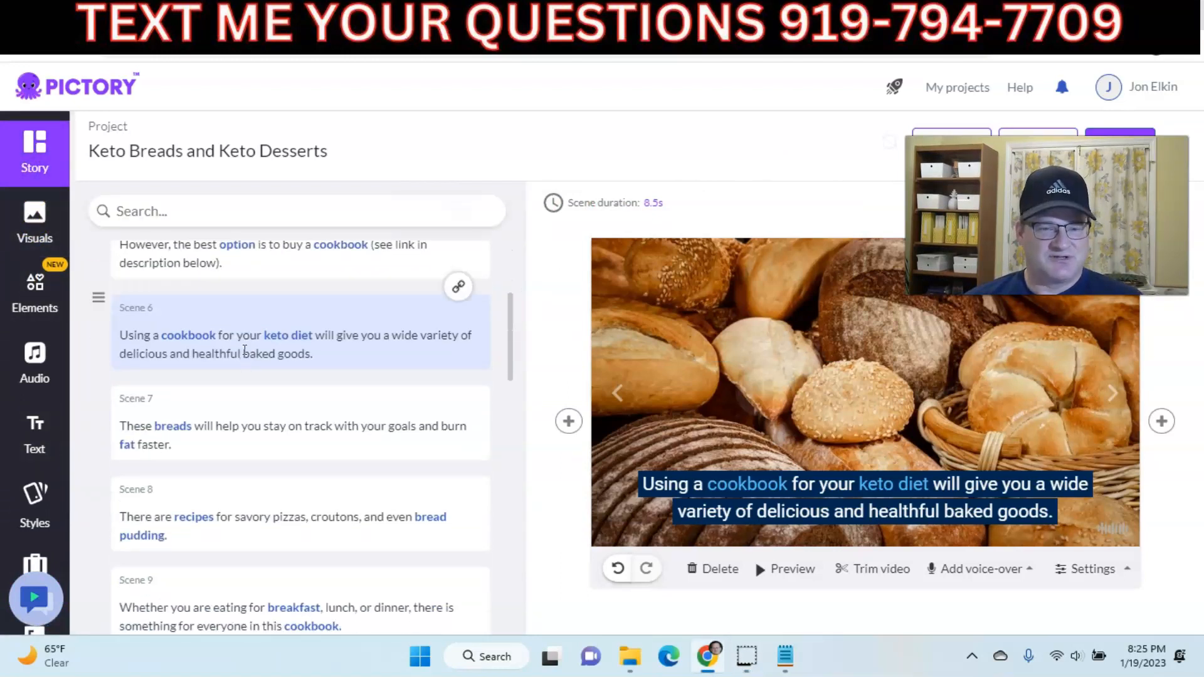
scroll(244, 355, down, 20)
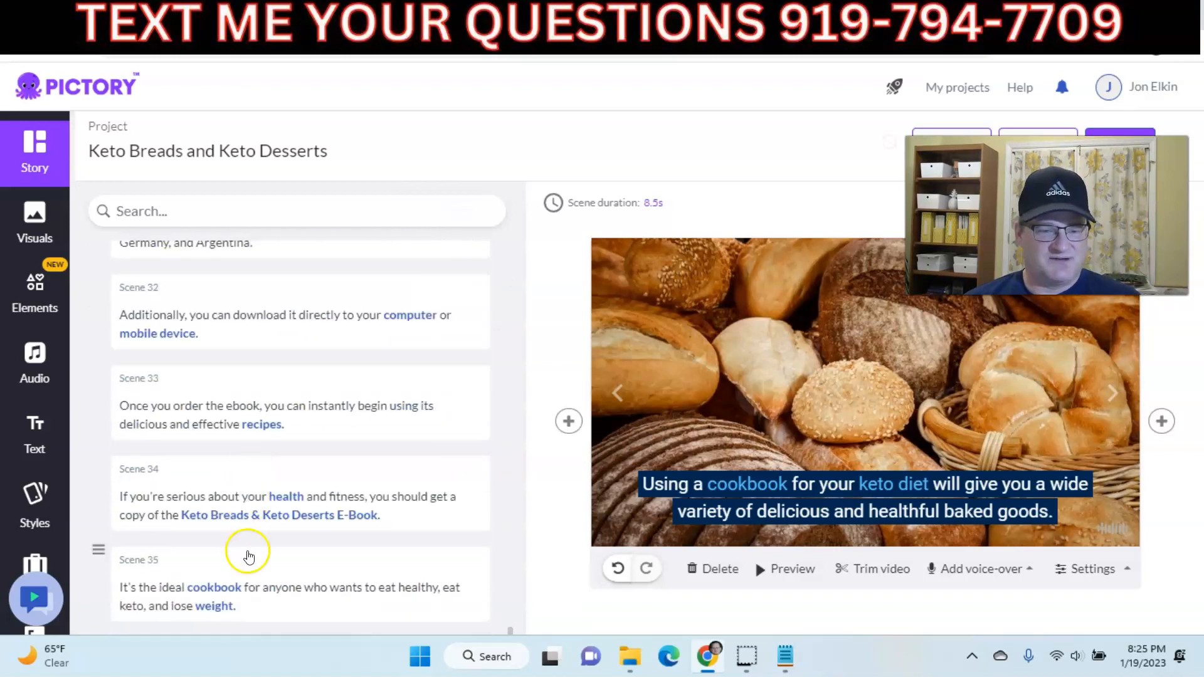
scroll(252, 455, down, 2)
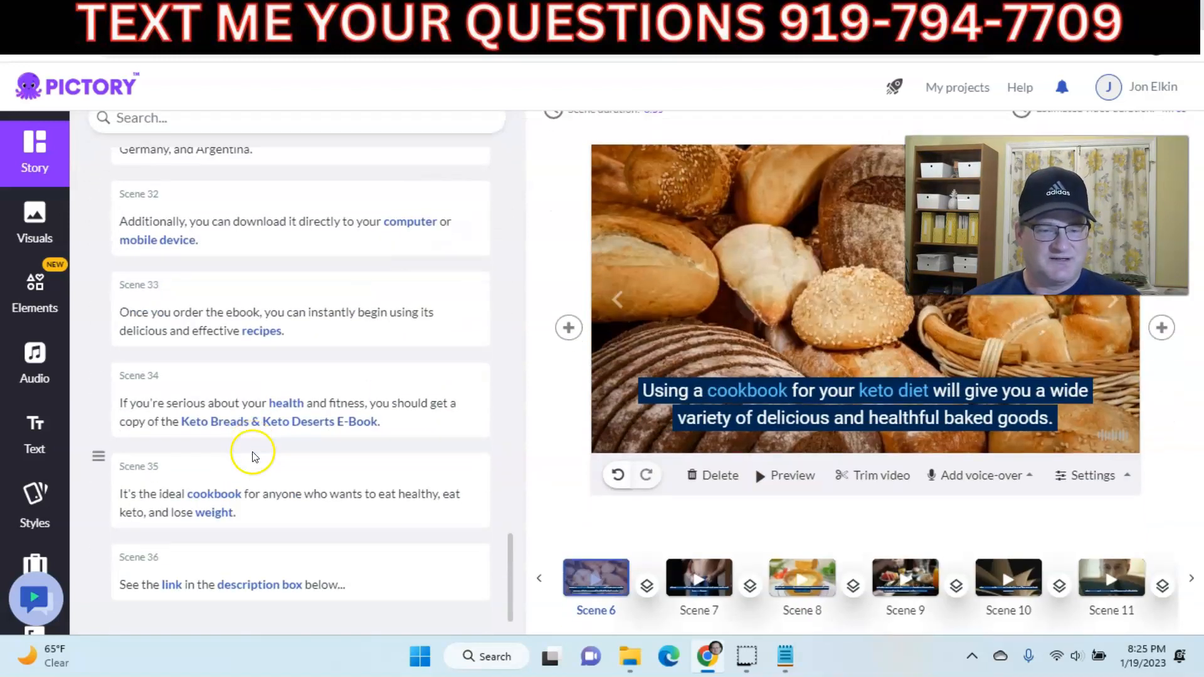
click(228, 584)
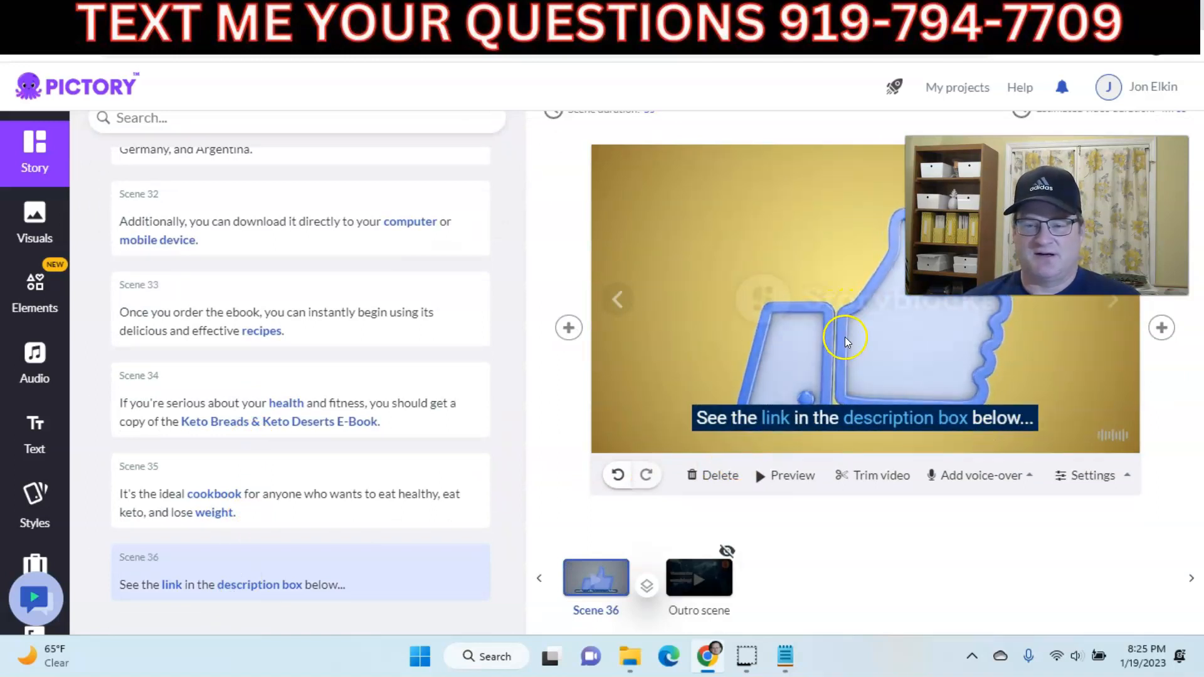
- Search the visuals library for "arrow down" and apply the glowing blue down-arrow clip to the final scene
click(60, 220)
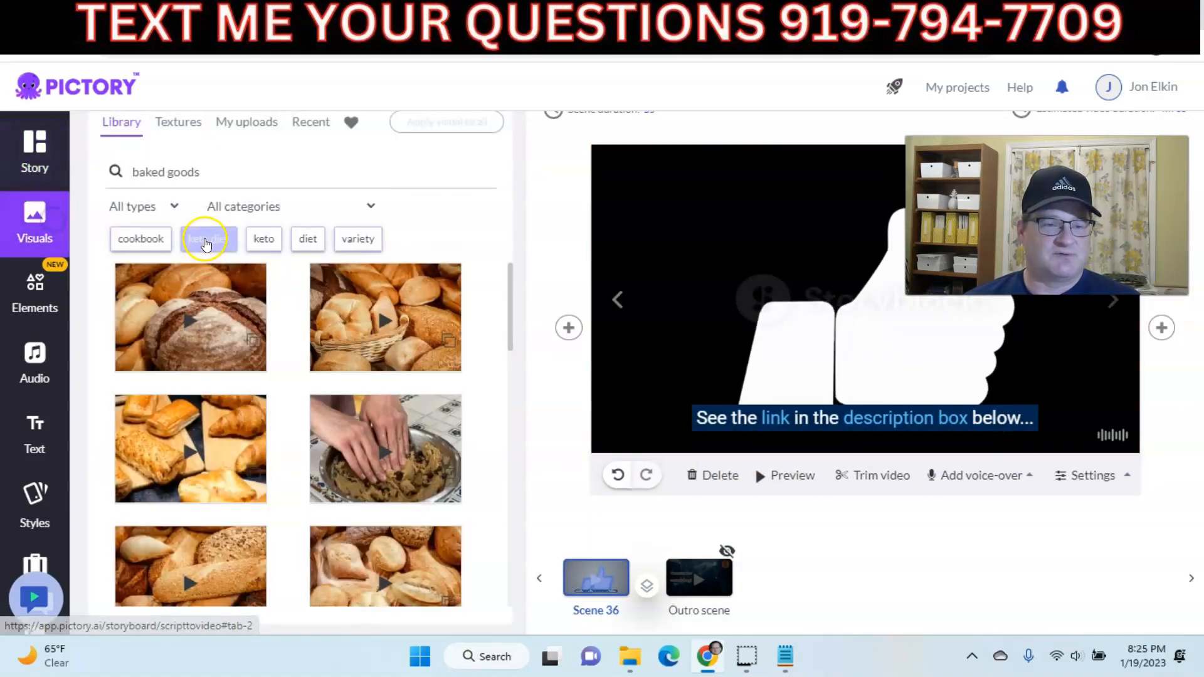
drag(207, 169, 123, 172)
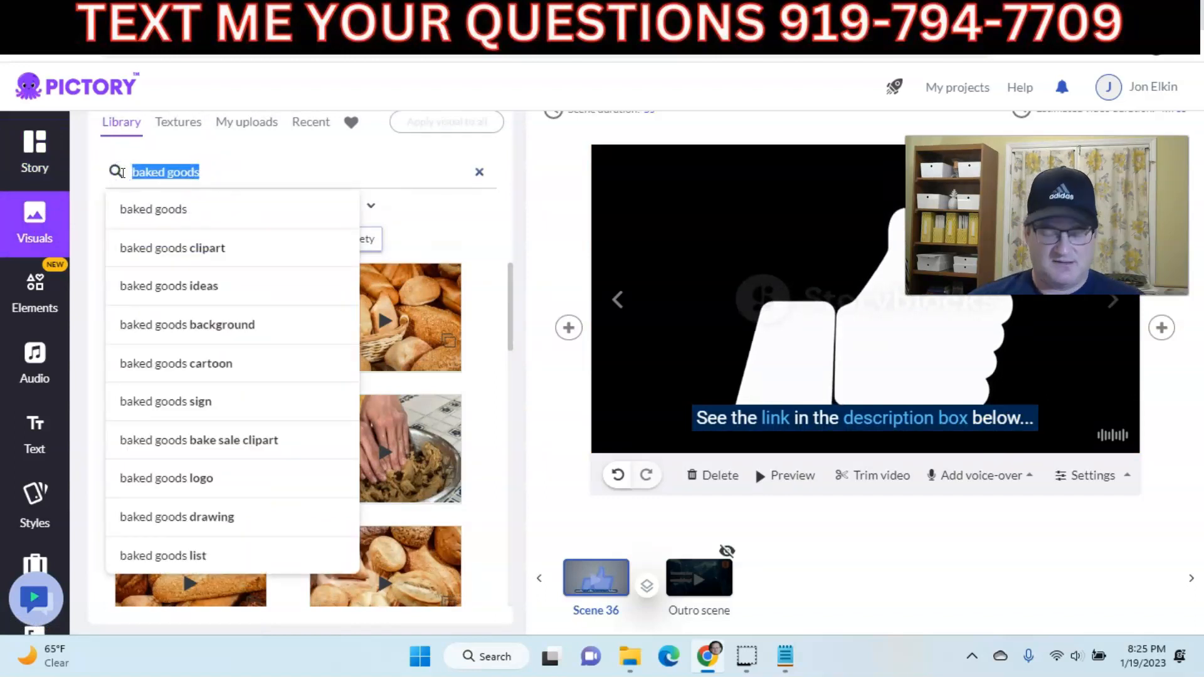
text(arrow)
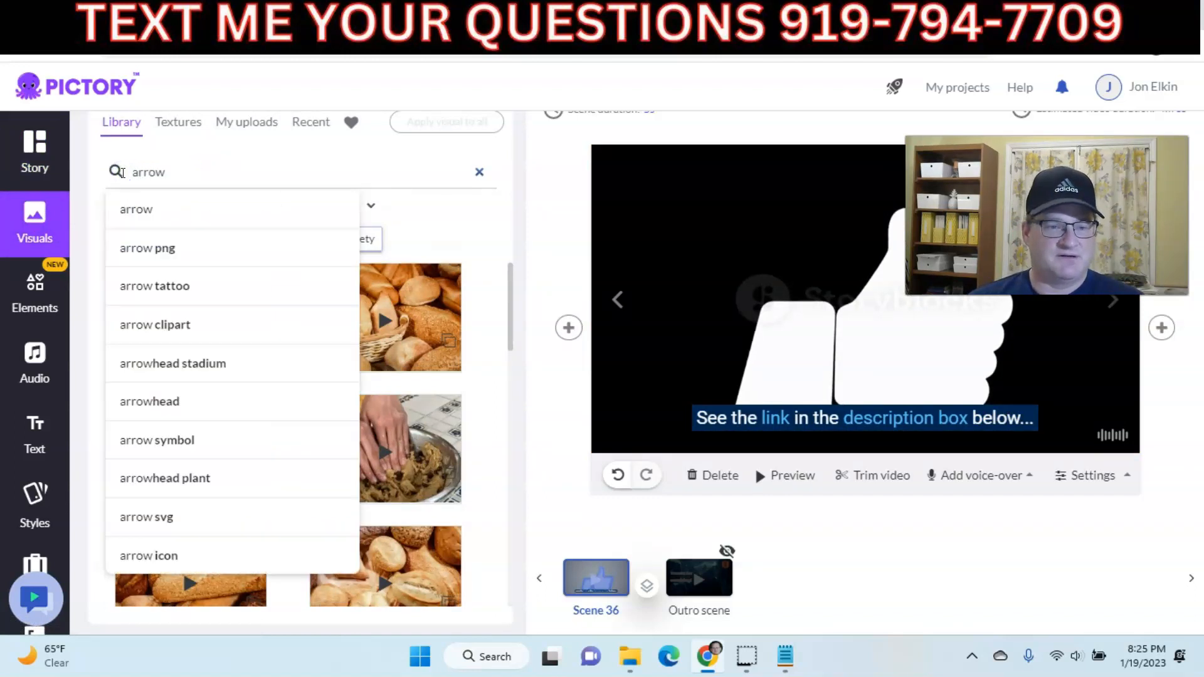
text( down)
key(Return)
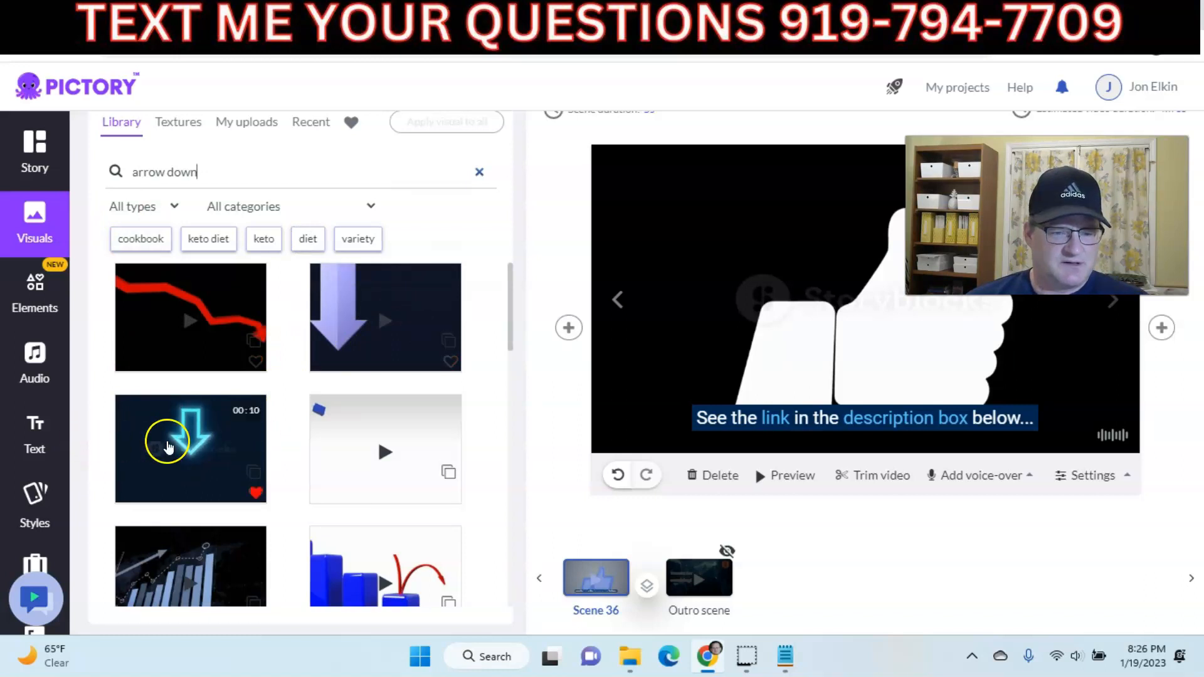
mouse_move(672, 292)
mouse_down()
mouse_move(820, 304)
mouse_move(815, 327)
mouse_move(796, 335)
mouse_up()
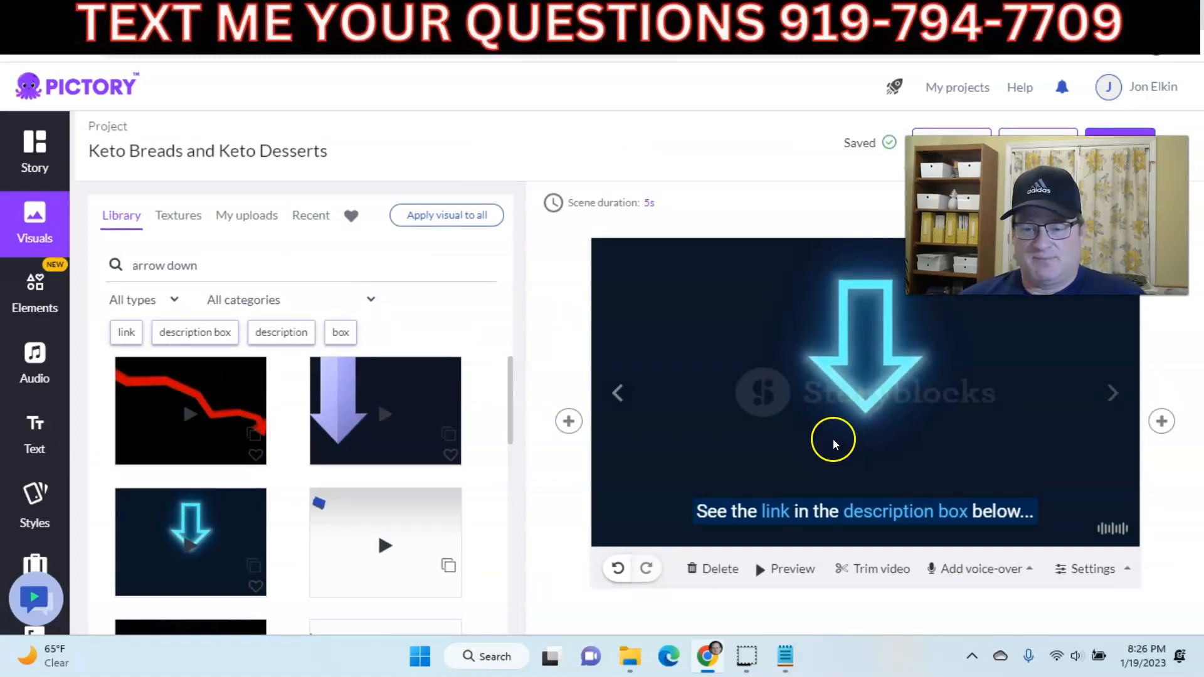
- Move the final scene's caption up so it sits centred just beneath the arrow
drag(835, 511, 843, 454)
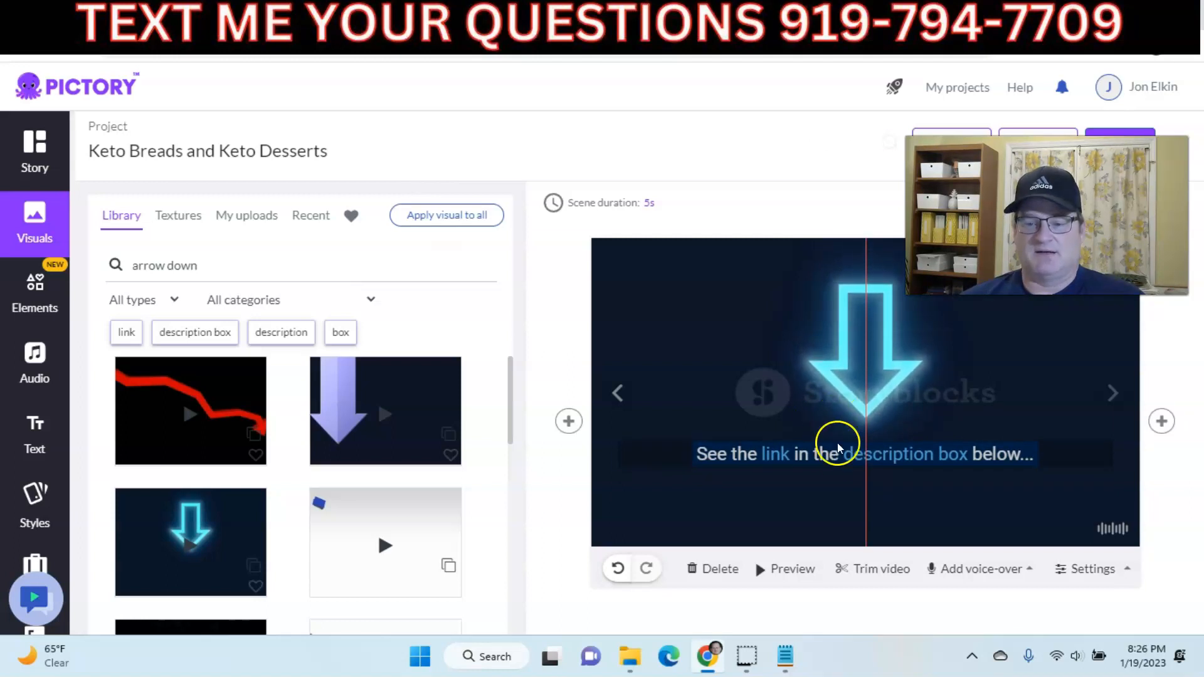
click(838, 442)
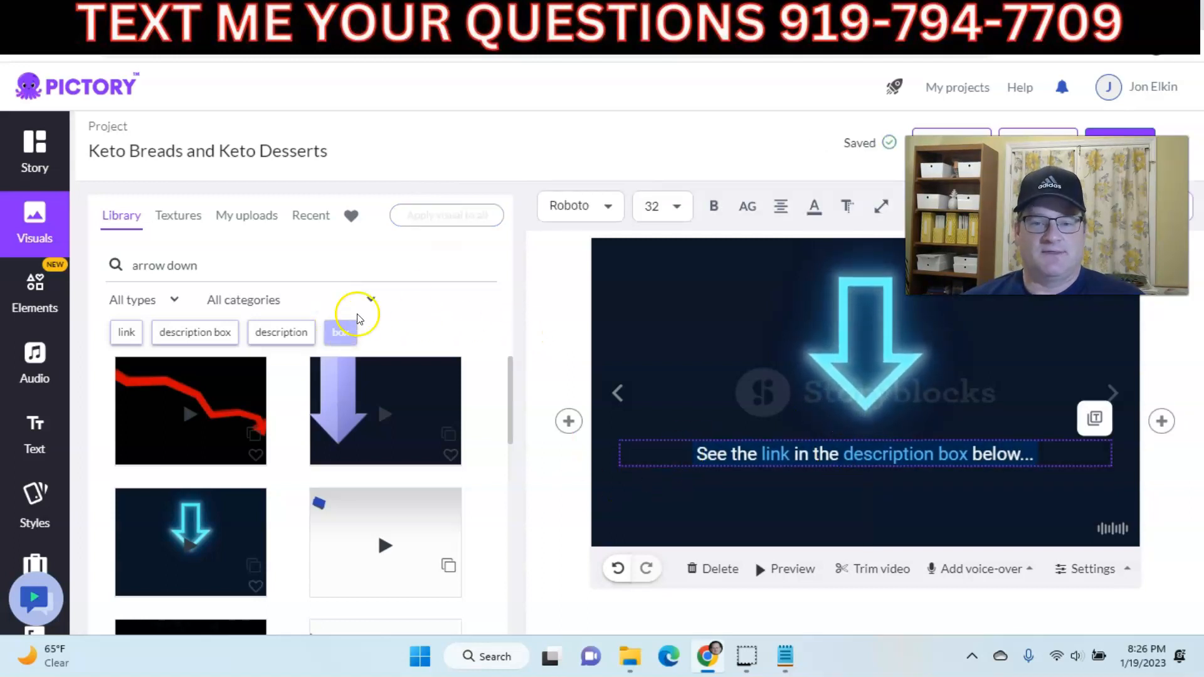